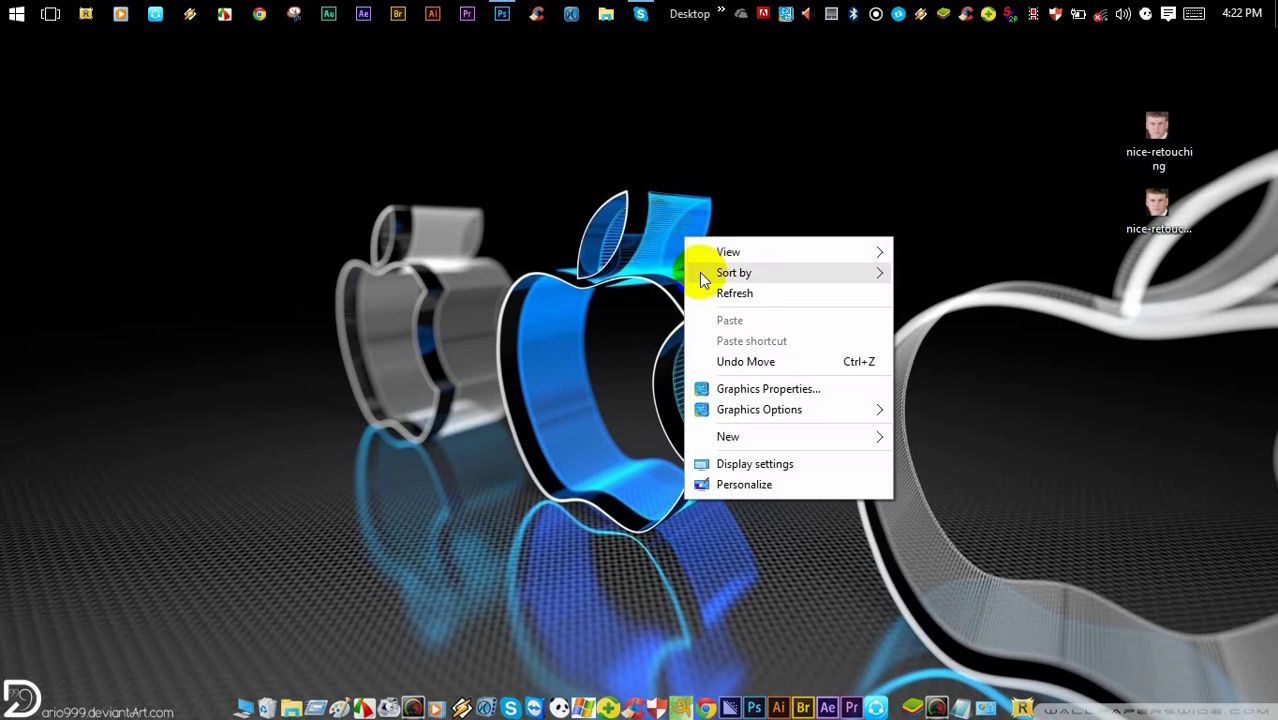
Step: Open nice-retouching.jpg from the desktop in Photos and examine the skin blemishes across the face up close
{"action": "left_click", "coordinate": [716, 289]}
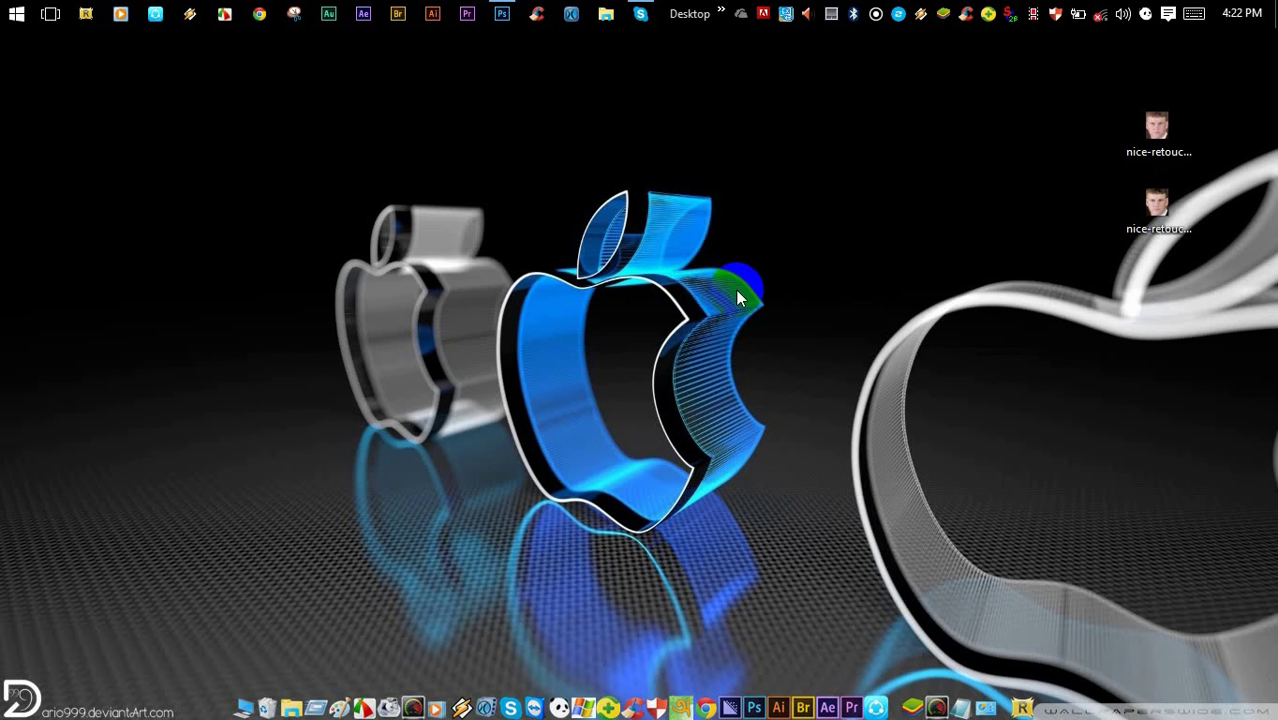
{"action": "left_click", "coordinate": [1155, 143]}
{"action": "double_click", "coordinate": [1155, 141]}
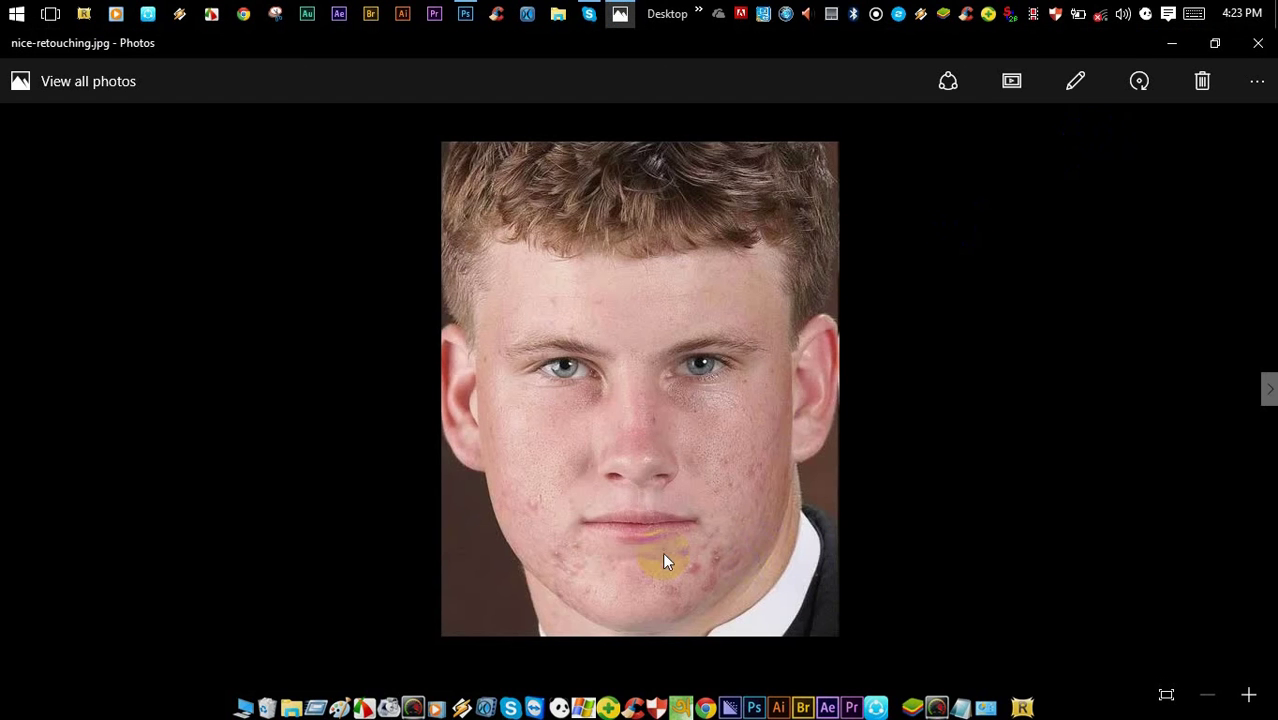
{"action": "double_click", "coordinate": [663, 555]}
{"action": "left_click", "coordinate": [779, 295]}
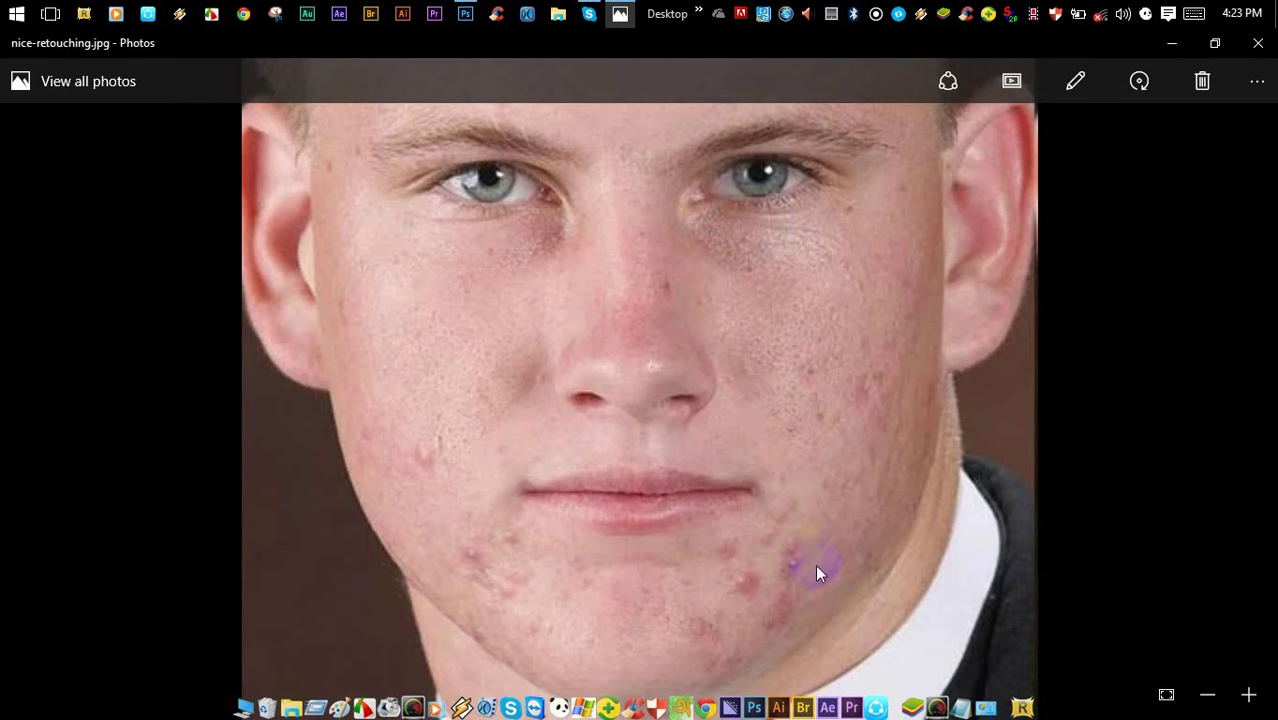
{"action": "scroll", "coordinate": [839, 414], "scroll_direction": "up", "scroll_amount": 3}
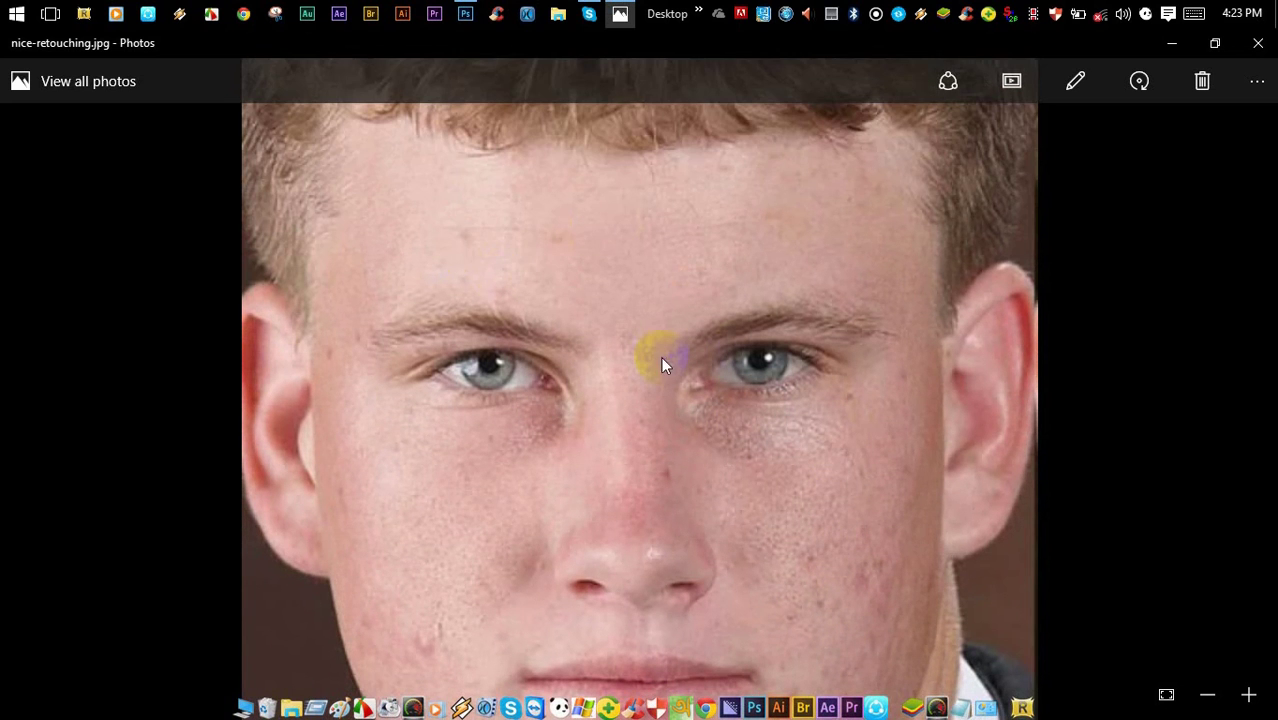
{"action": "scroll", "coordinate": [573, 434], "scroll_direction": "down", "scroll_amount": 2}
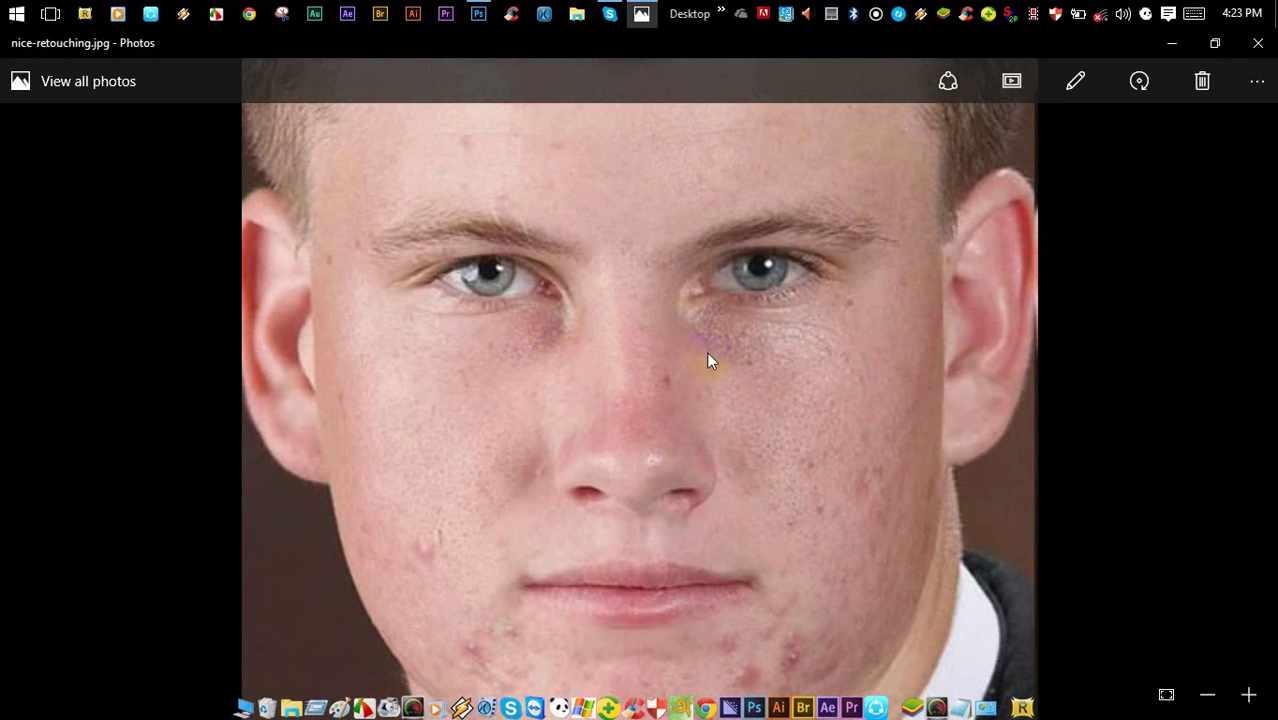
{"action": "scroll", "coordinate": [566, 459], "scroll_direction": "down", "scroll_amount": 2}
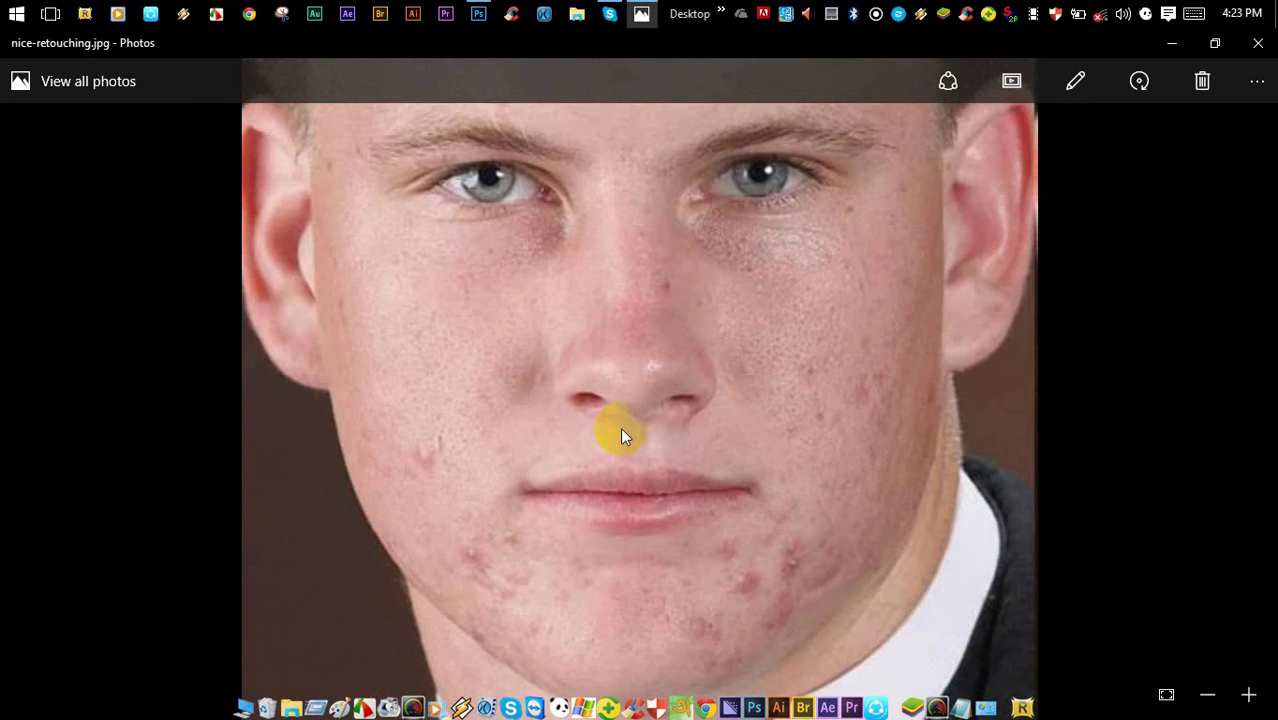
{"action": "double_click", "coordinate": [765, 433]}
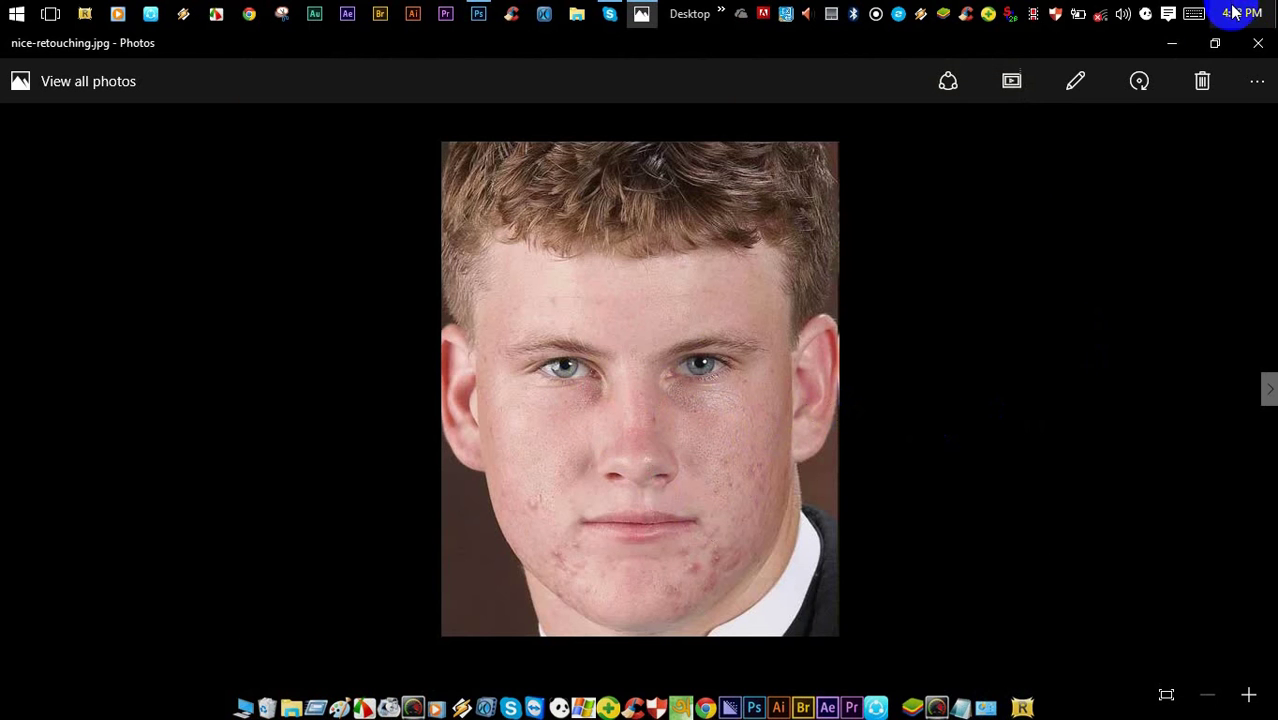
Step: Close the original photo and view the retouched version nice-retouching1.jpg for comparison
{"action": "left_click", "coordinate": [1258, 43]}
{"action": "left_click", "coordinate": [1172, 220]}
{"action": "double_click", "coordinate": [1172, 220]}
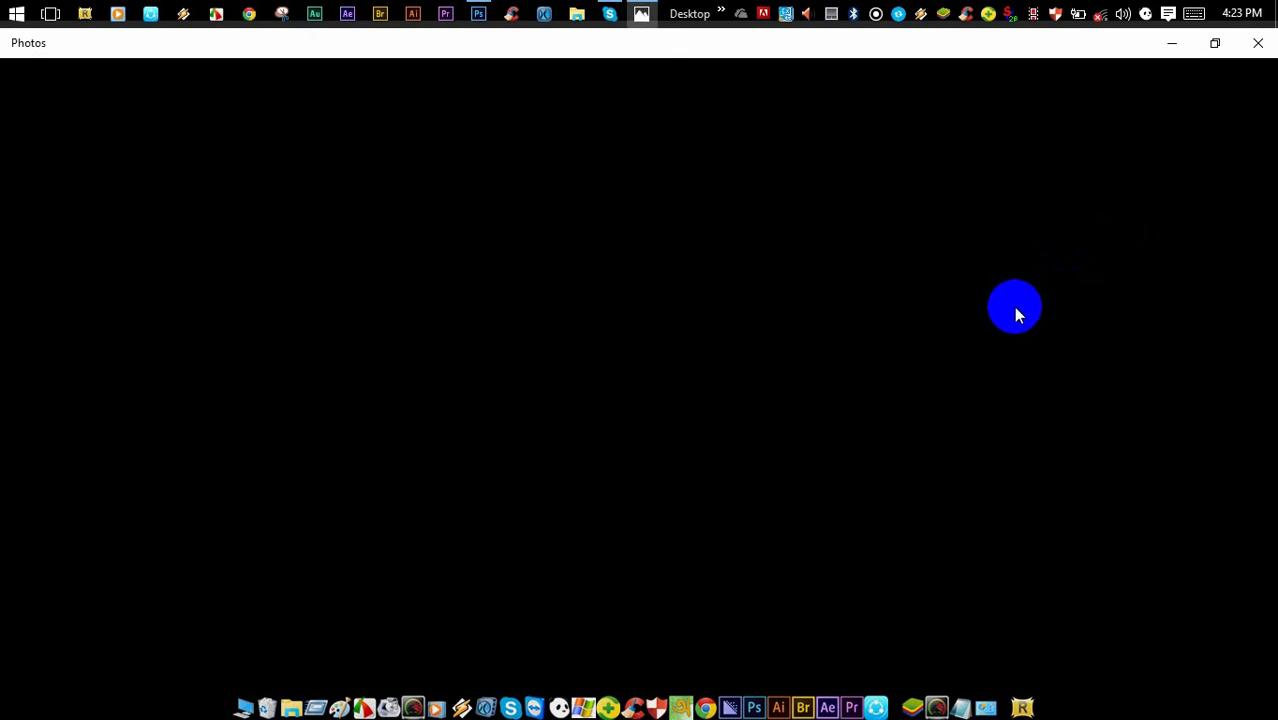
{"action": "double_click", "coordinate": [735, 390]}
{"action": "double_click", "coordinate": [731, 390]}
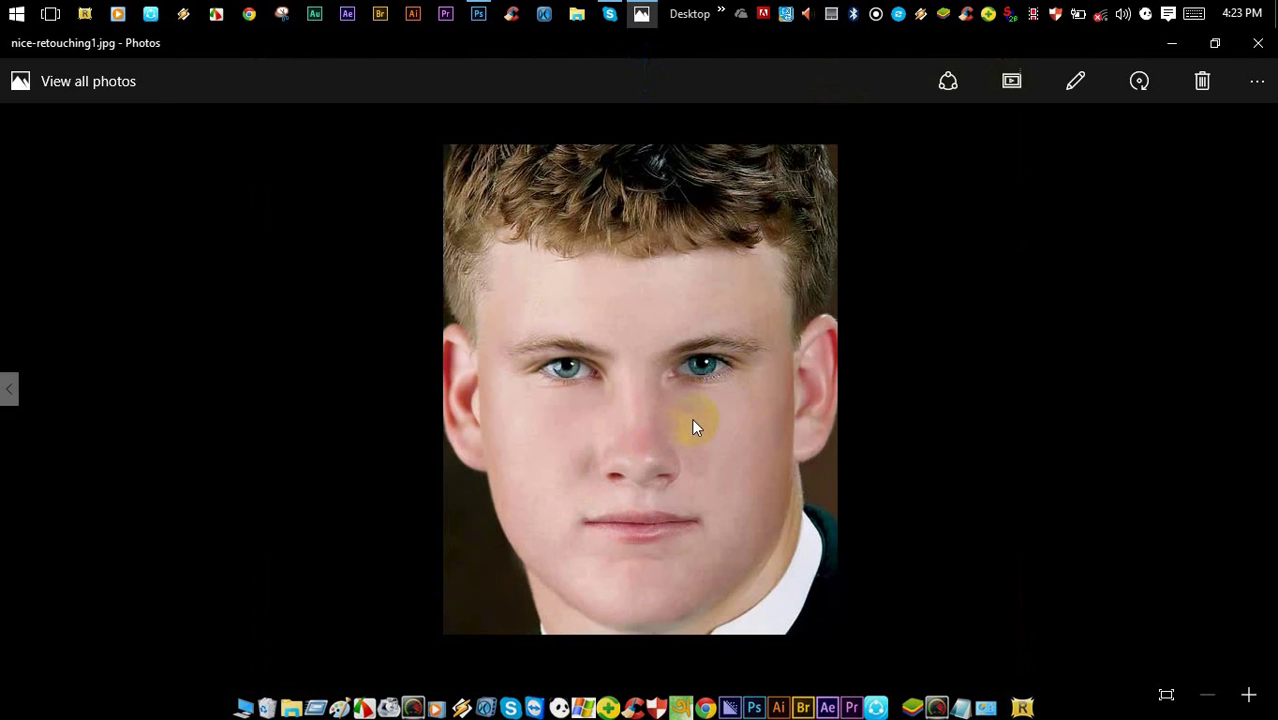
{"action": "left_click", "coordinate": [1175, 50]}
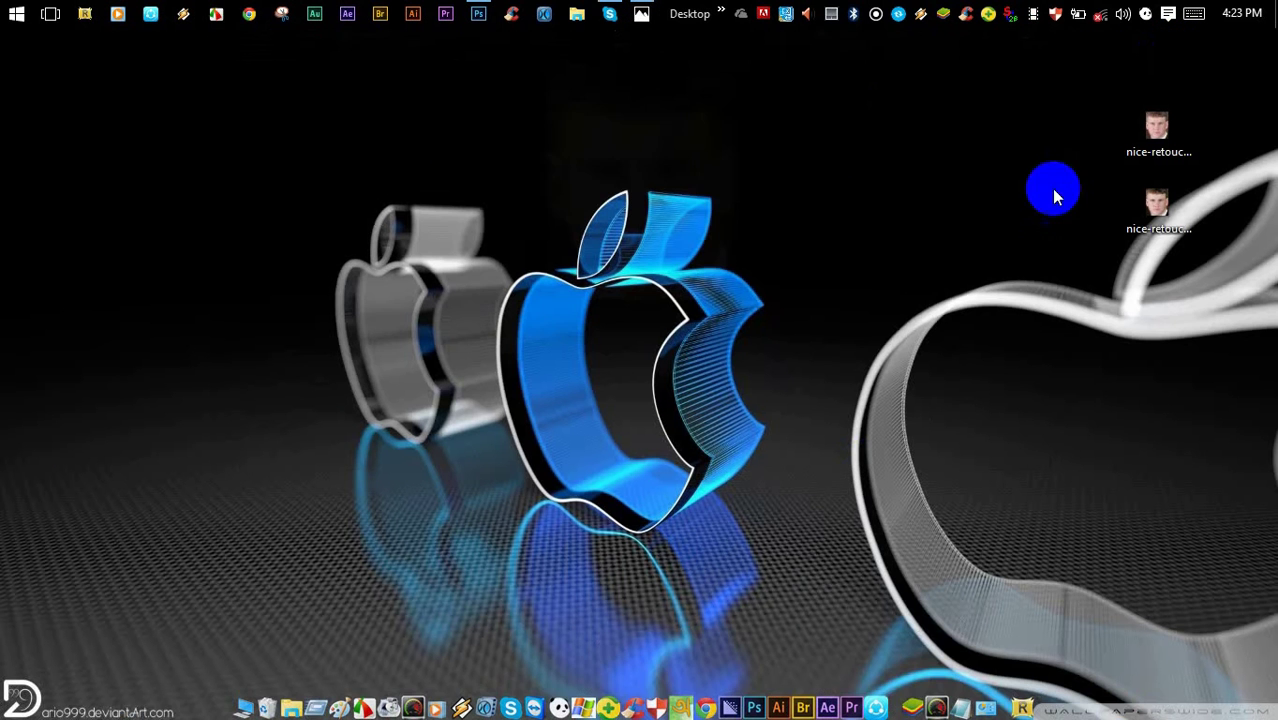
Step: Switch to Photoshop and open nice-retouching from the Desktop folder
{"action": "left_click", "coordinate": [757, 680]}
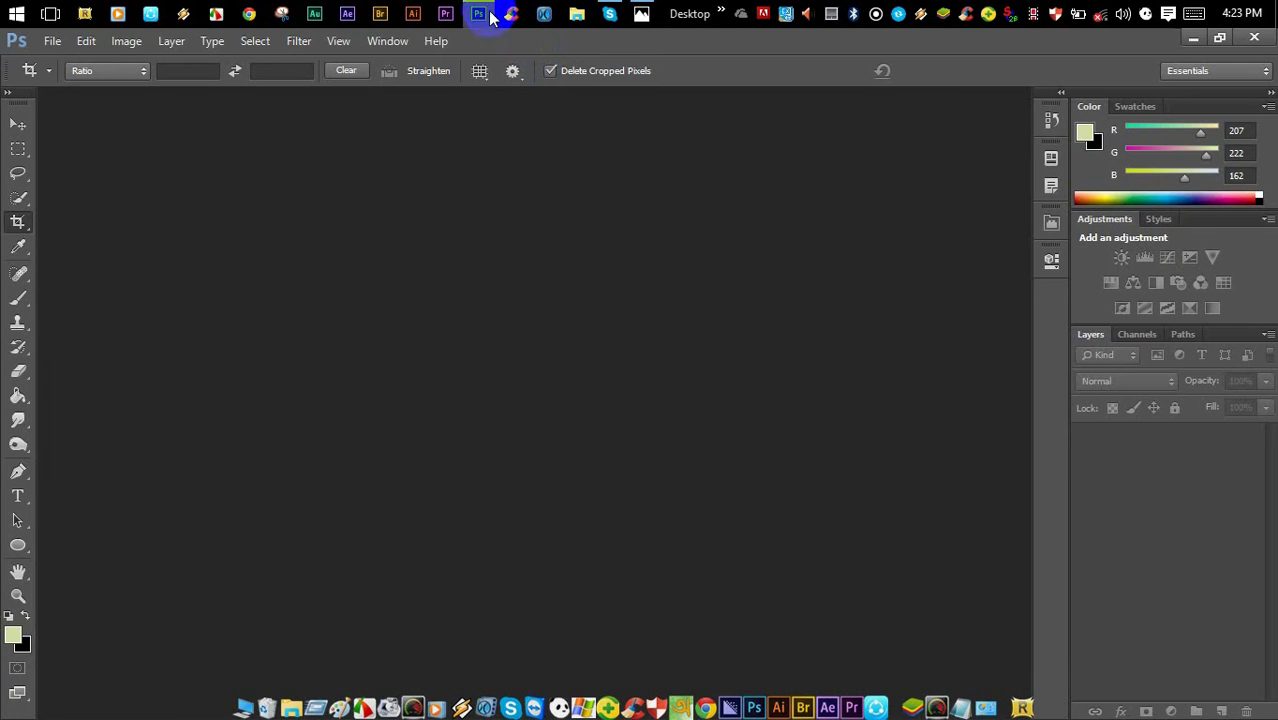
{"action": "mouse_move", "coordinate": [617, 15]}
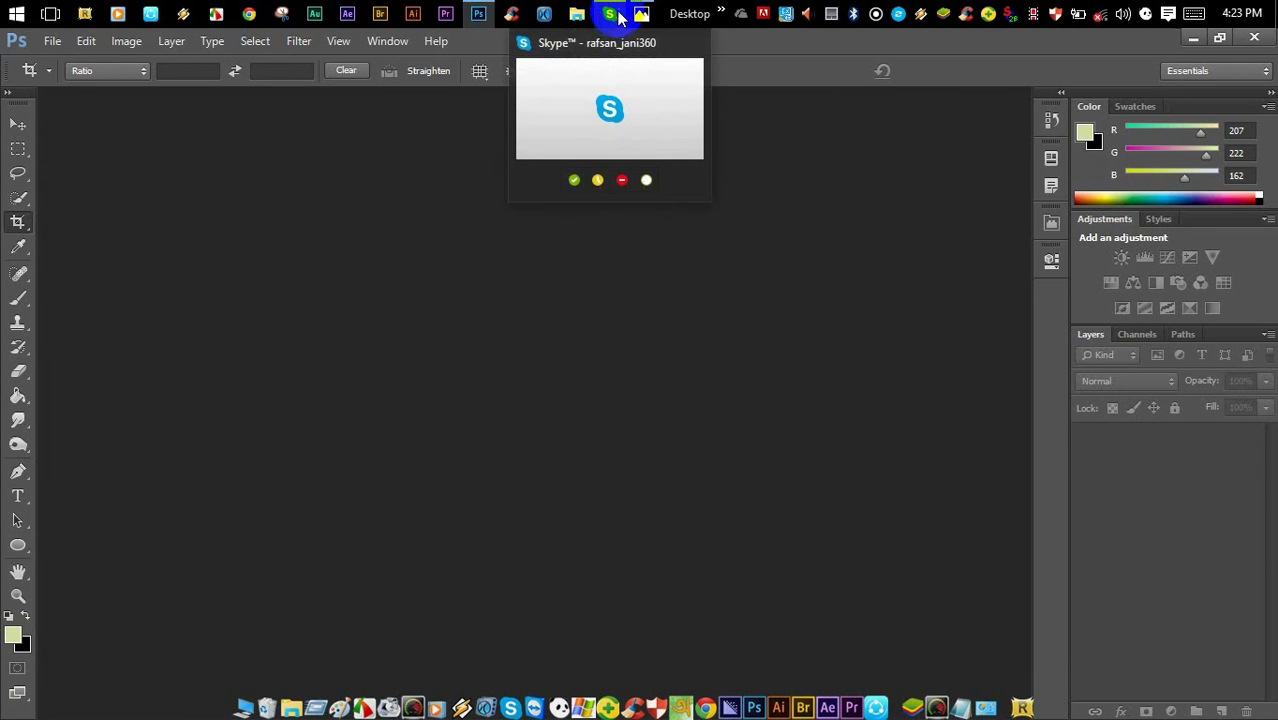
{"action": "left_click", "coordinate": [47, 44]}
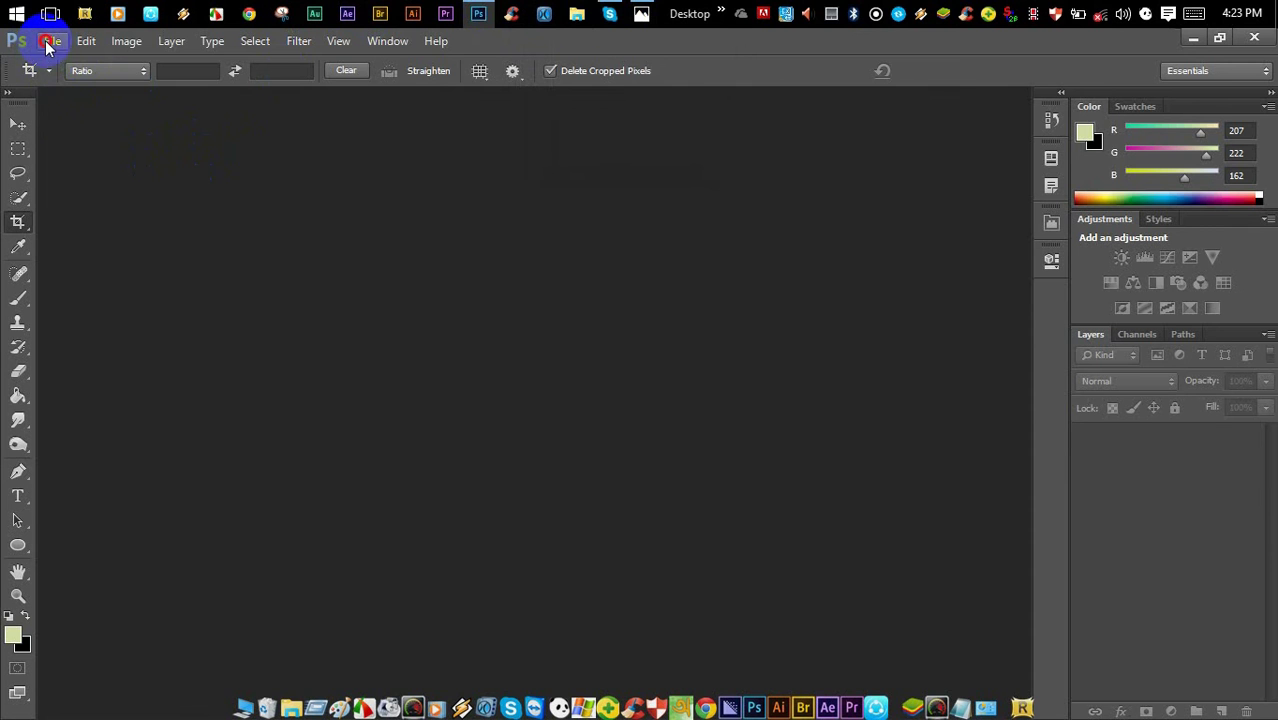
{"action": "left_click", "coordinate": [72, 80]}
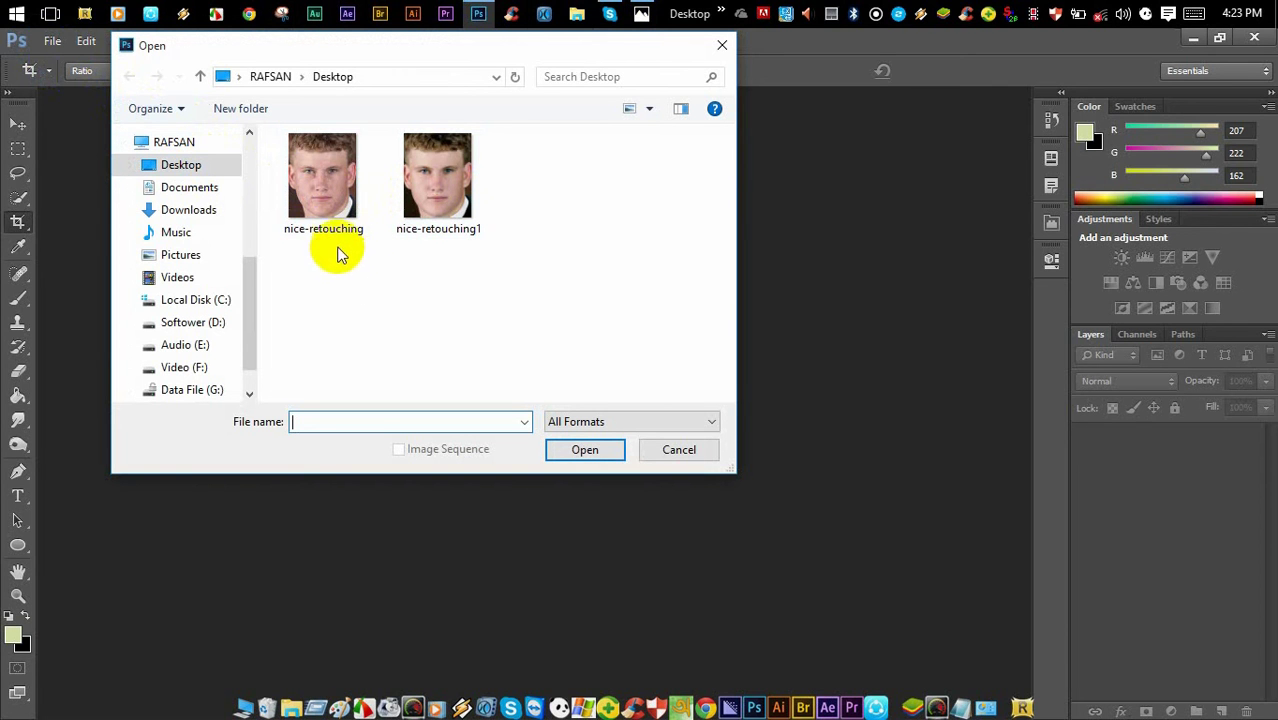
{"action": "left_click", "coordinate": [322, 185]}
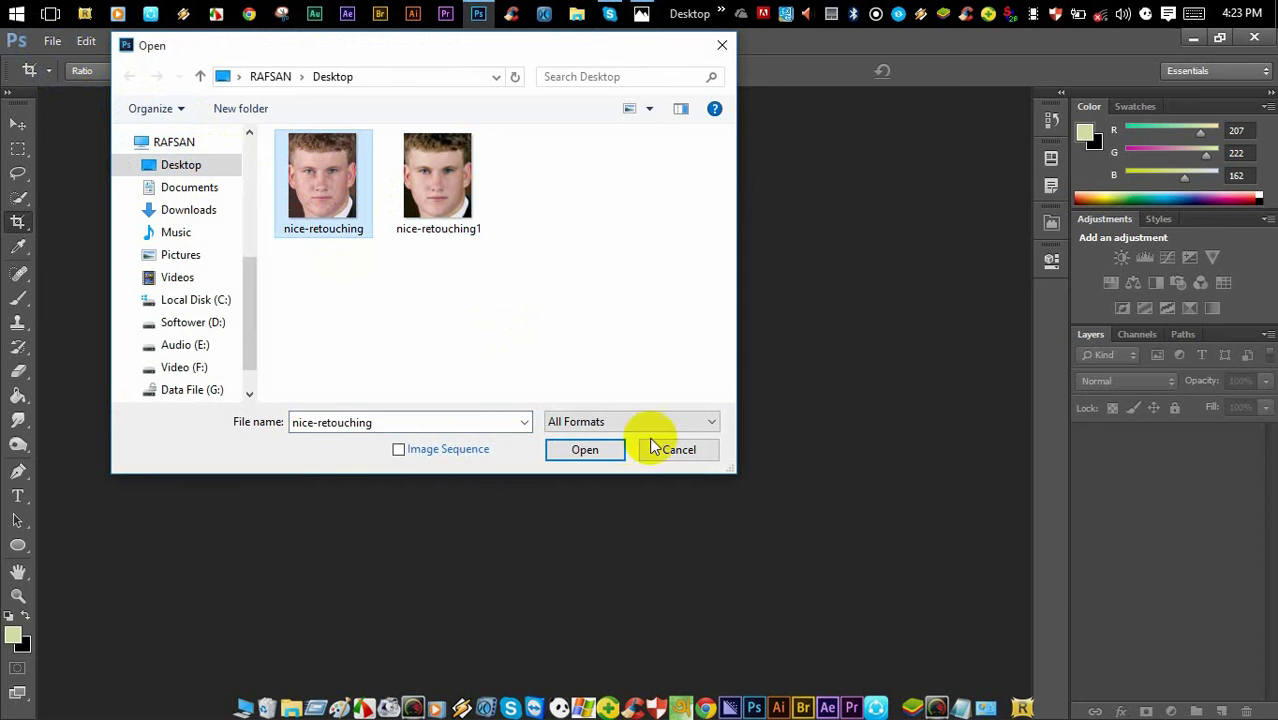
{"action": "left_click", "coordinate": [590, 452]}
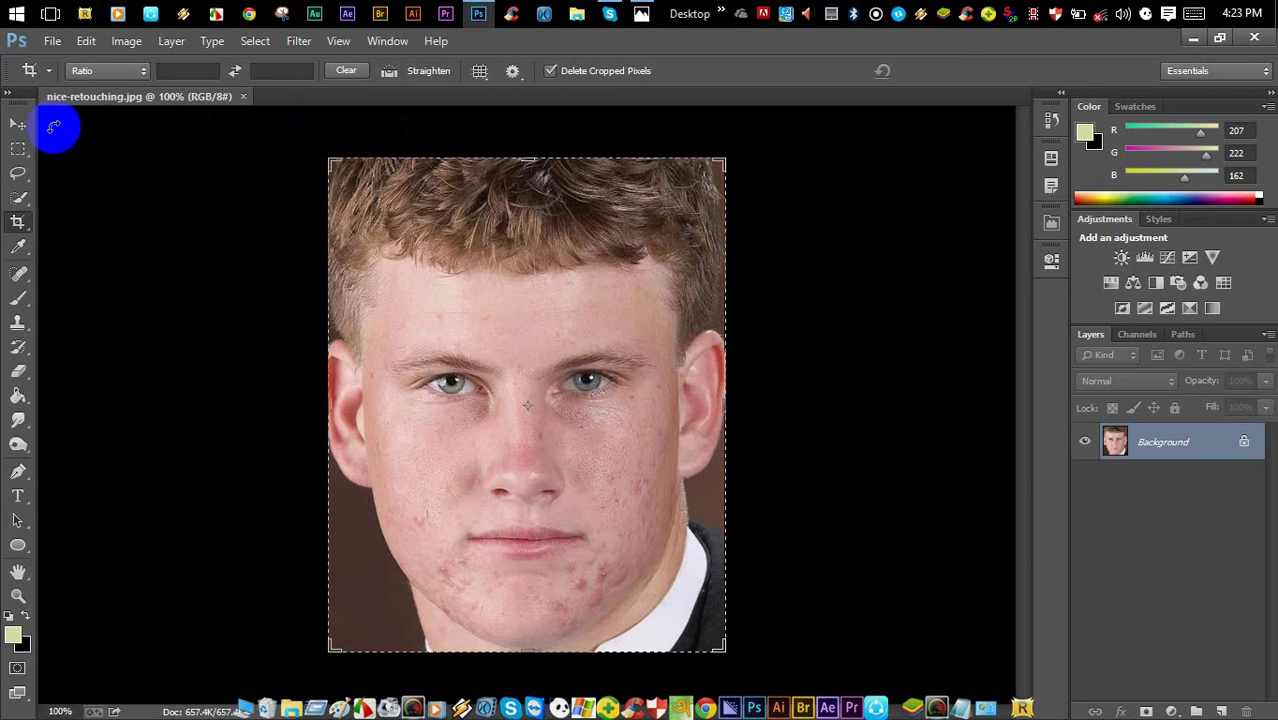
Step: Examine the forehead, under-eye areas, cheeks and chin at 300% zoom for spots and blemishes
{"action": "left_click", "coordinate": [20, 125]}
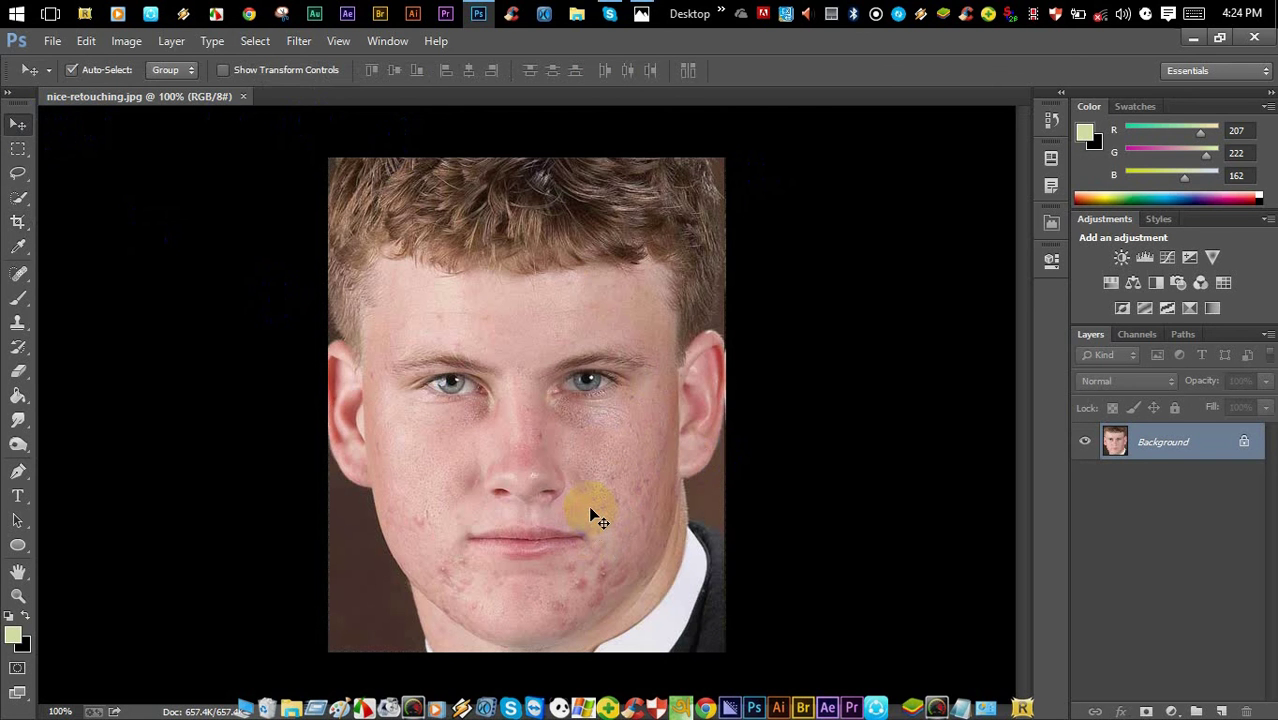
{"action": "key", "text": "ctrl+plus"}
{"action": "key", "text": "ctrl+plus"}
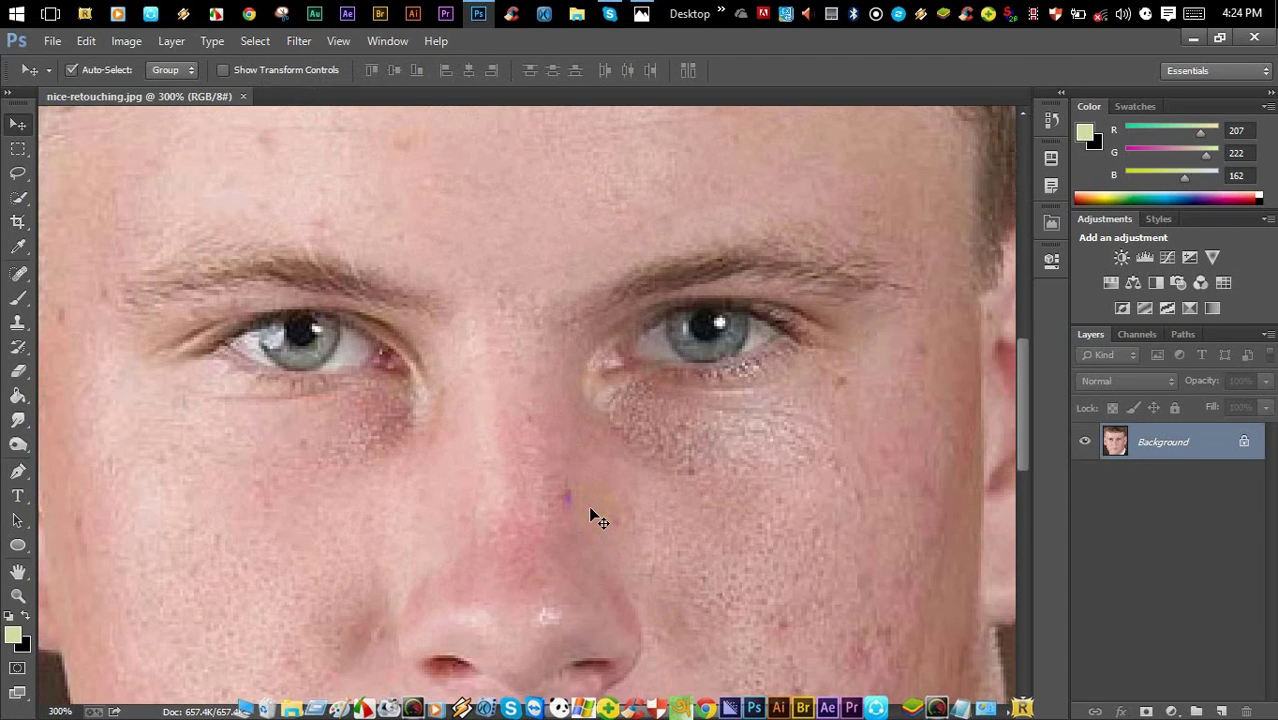
{"action": "scroll", "coordinate": [708, 458], "scroll_direction": "down", "scroll_amount": 6}
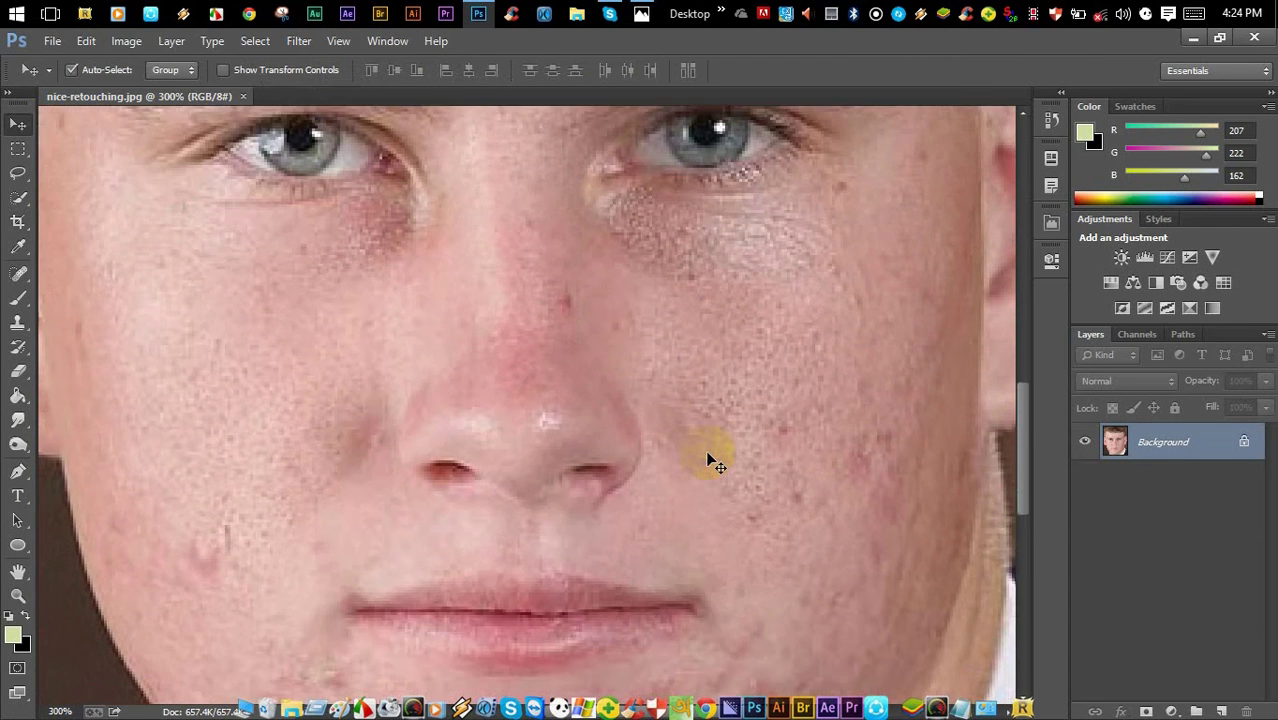
{"action": "scroll", "coordinate": [707, 458], "scroll_direction": "down", "scroll_amount": 3}
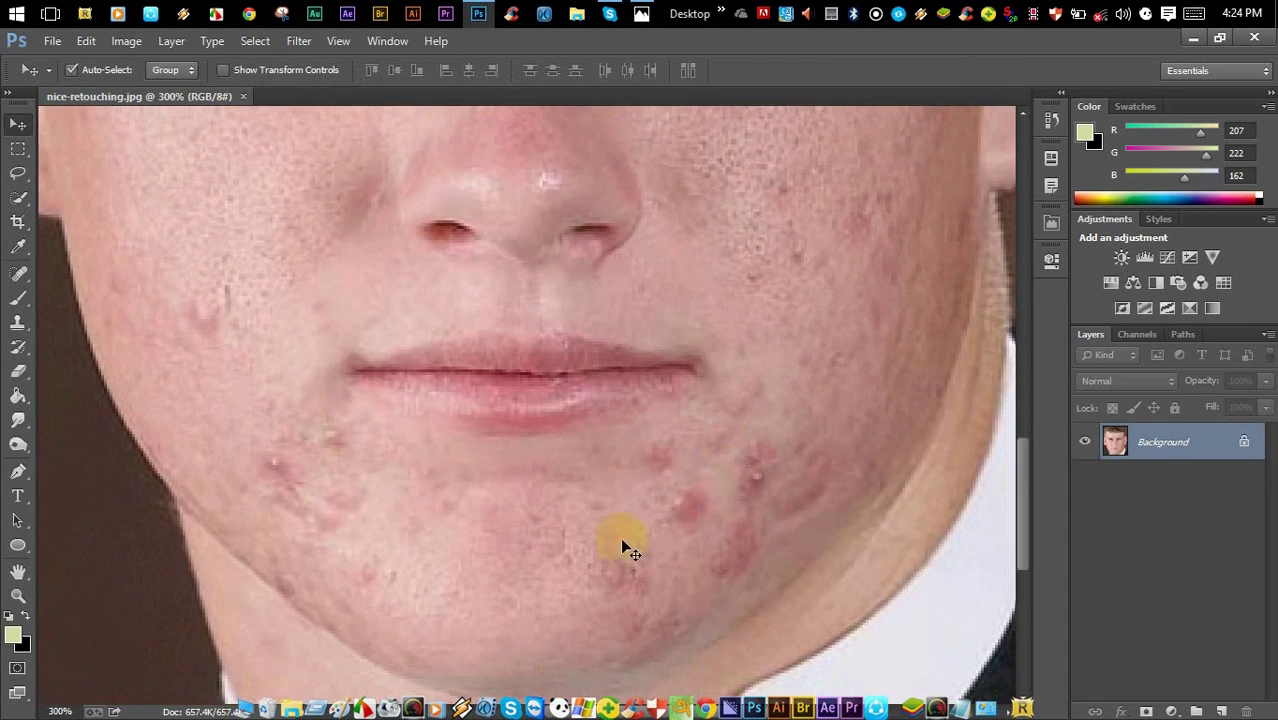
{"action": "scroll", "coordinate": [777, 490], "scroll_direction": "up", "scroll_amount": 6}
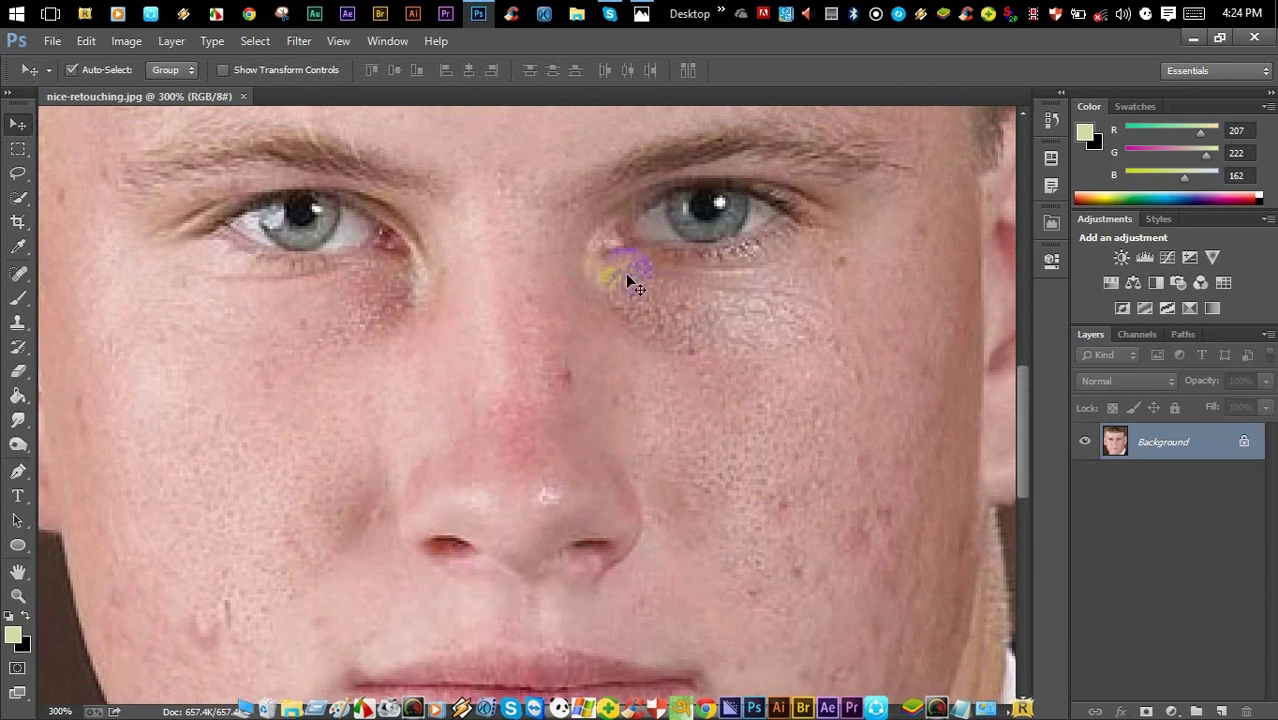
{"action": "scroll", "coordinate": [728, 336], "scroll_direction": "up", "scroll_amount": 5}
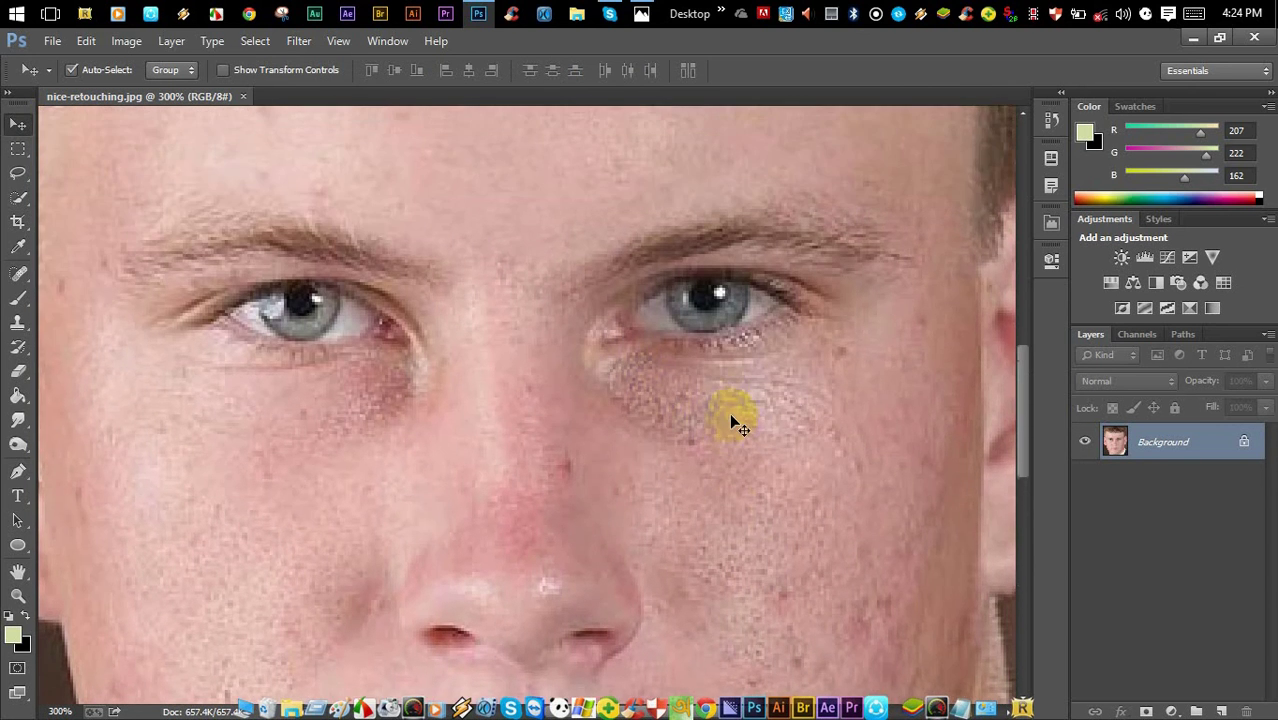
{"action": "scroll", "coordinate": [736, 414], "scroll_direction": "down", "scroll_amount": 5}
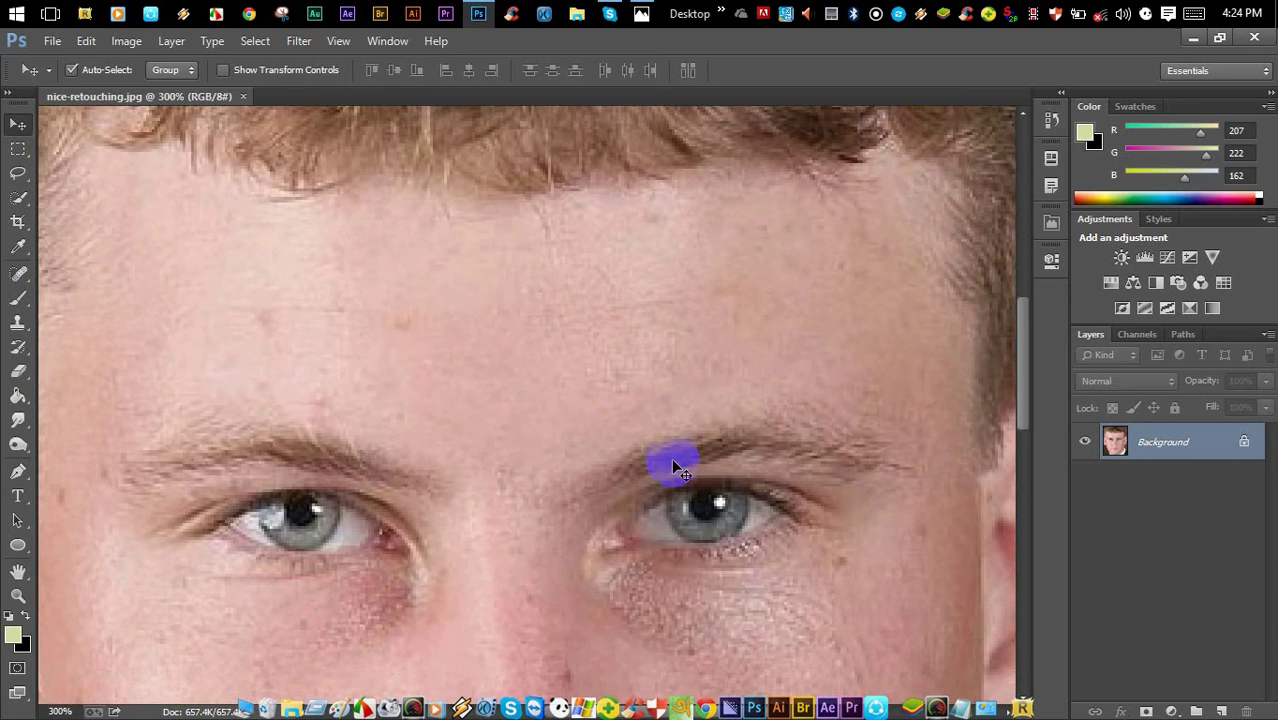
{"action": "scroll", "coordinate": [290, 512], "scroll_direction": "down", "scroll_amount": 2}
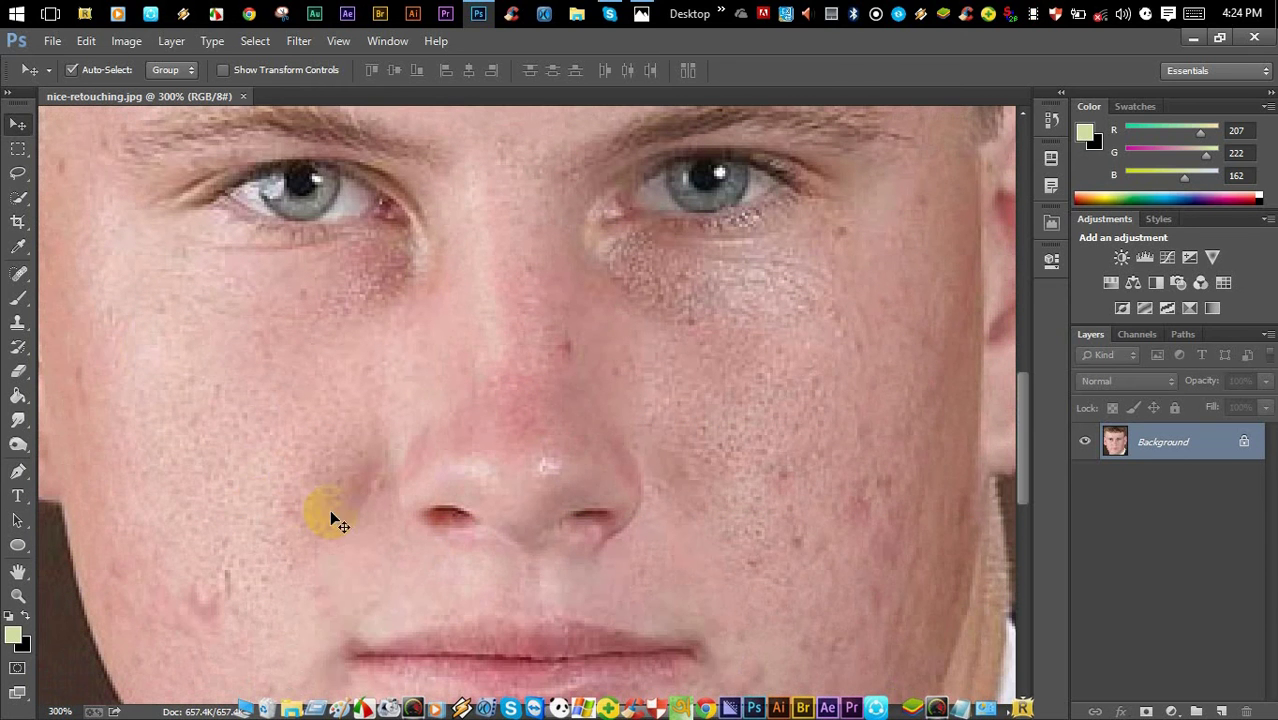
Step: Activate the Spot Healing Brush tool and set its brush to 24 px size with 100% hardness
{"action": "left_click", "coordinate": [24, 284]}
{"action": "right_click", "coordinate": [24, 284]}
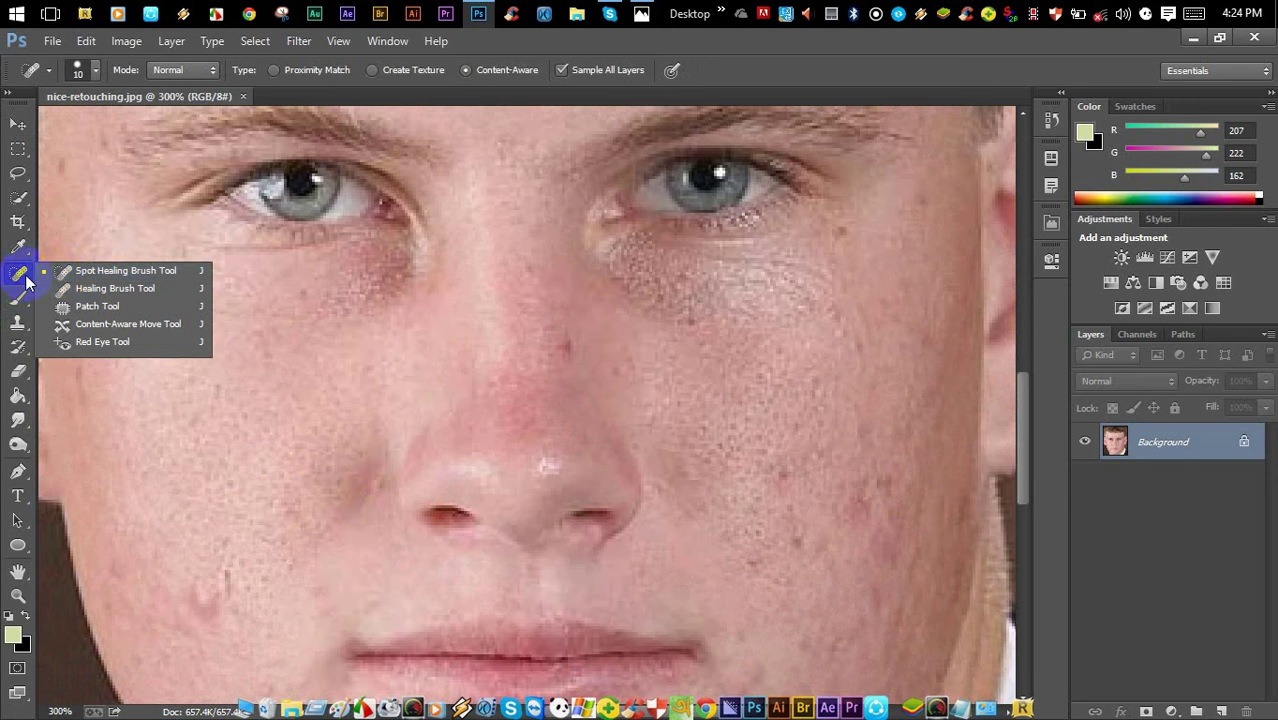
{"action": "left_click", "coordinate": [87, 277]}
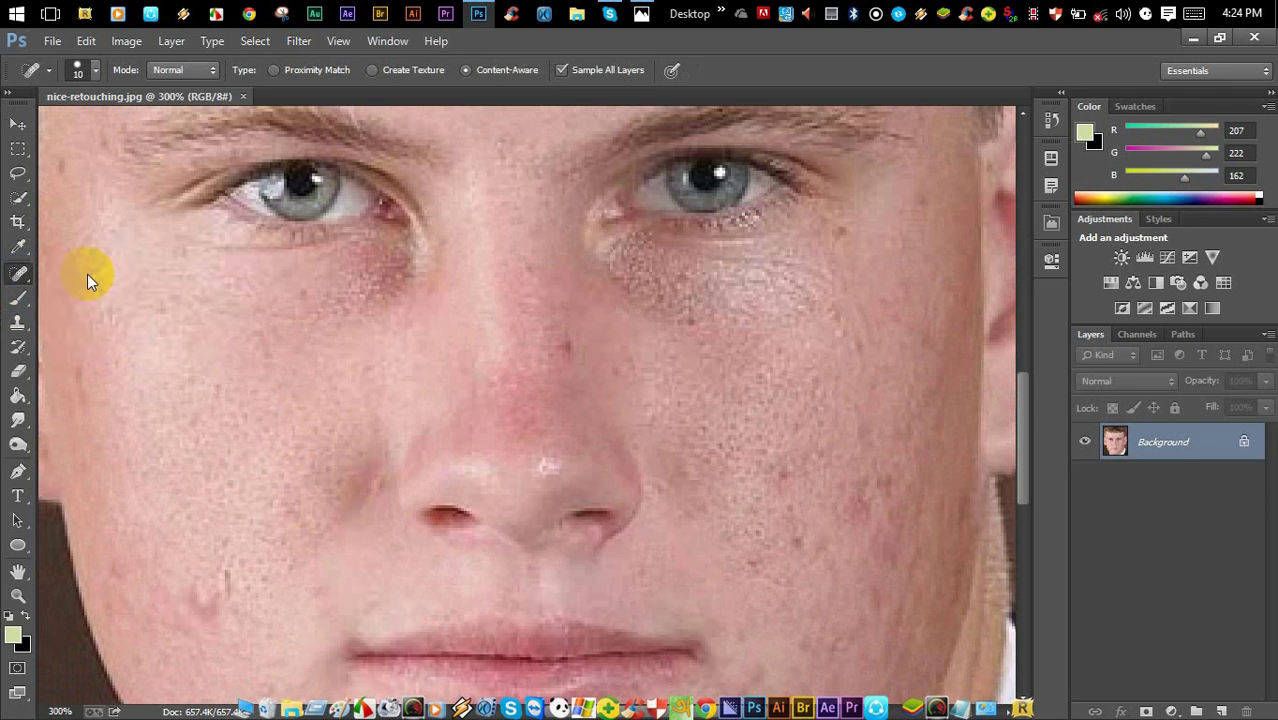
{"action": "right_click", "coordinate": [226, 368]}
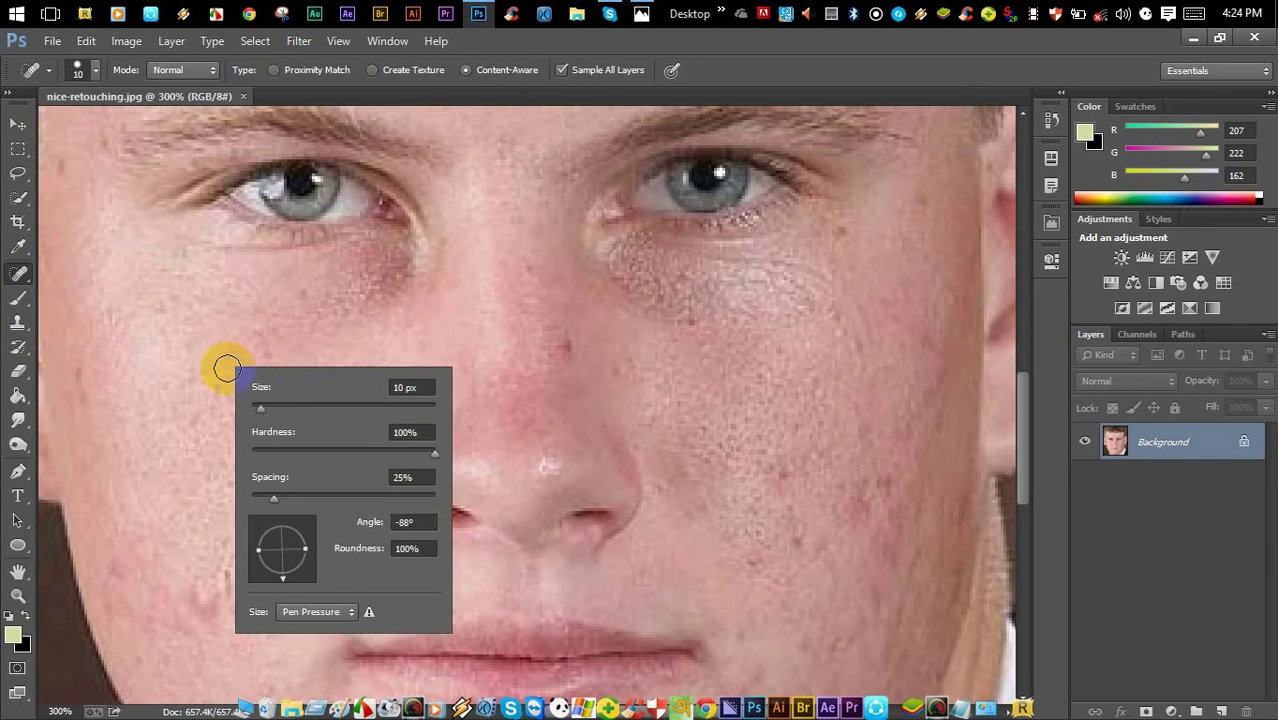
{"action": "left_click", "coordinate": [262, 409]}
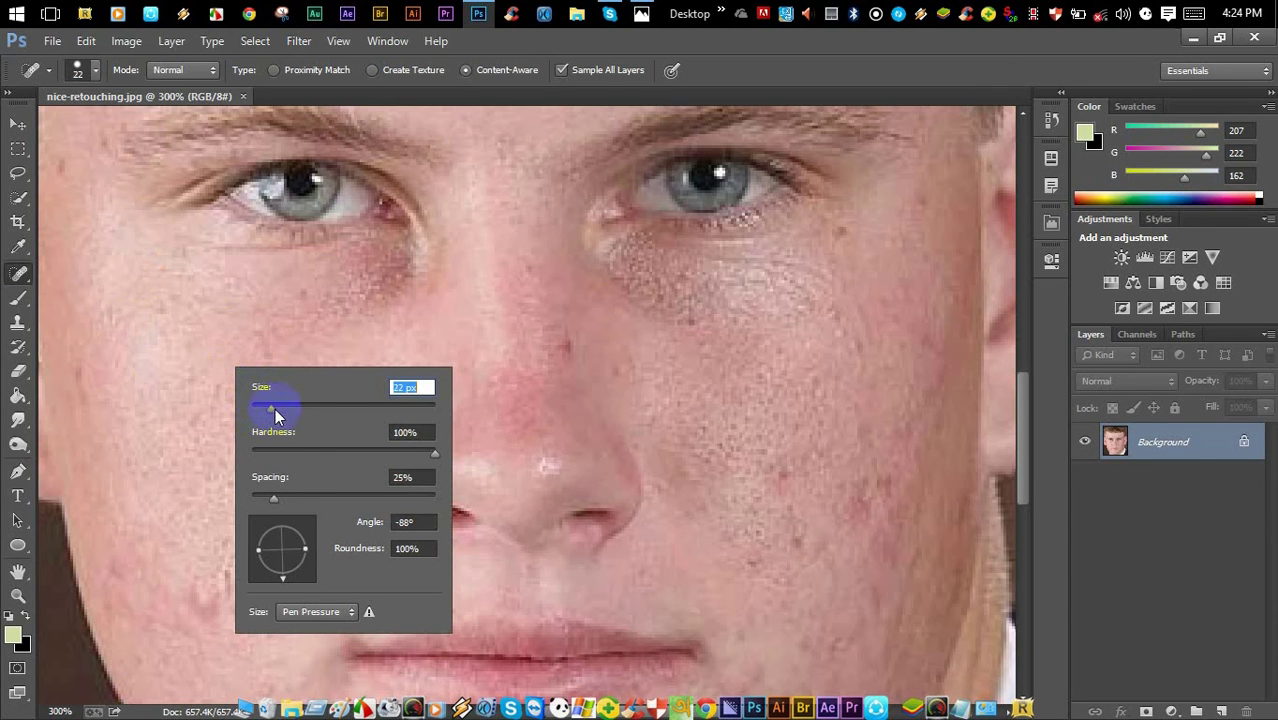
{"action": "left_click", "coordinate": [280, 410]}
{"action": "left_click", "coordinate": [274, 409]}
{"action": "mouse_move", "coordinate": [436, 456]}
{"action": "left_mouse_down"}
{"action": "mouse_move", "coordinate": [317, 462]}
{"action": "mouse_move", "coordinate": [418, 462]}
{"action": "left_mouse_up"}
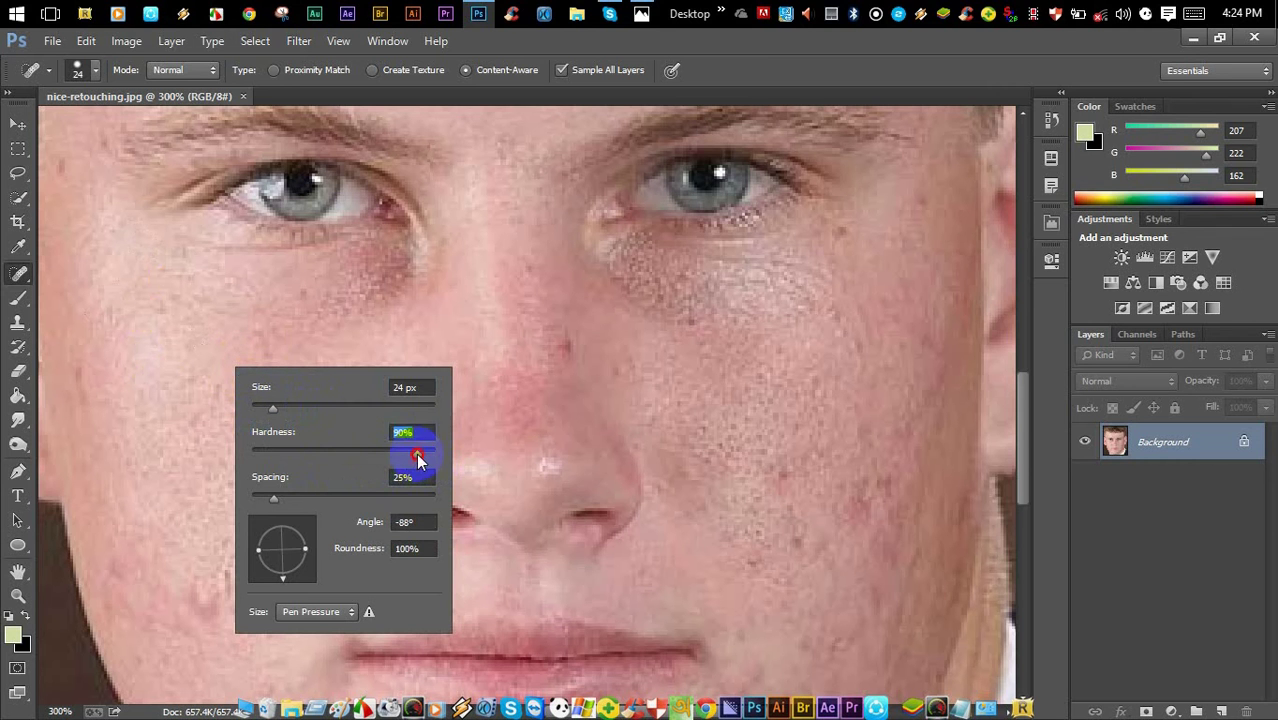
{"action": "left_click_drag", "start_coordinate": [416, 453], "coordinate": [440, 452]}
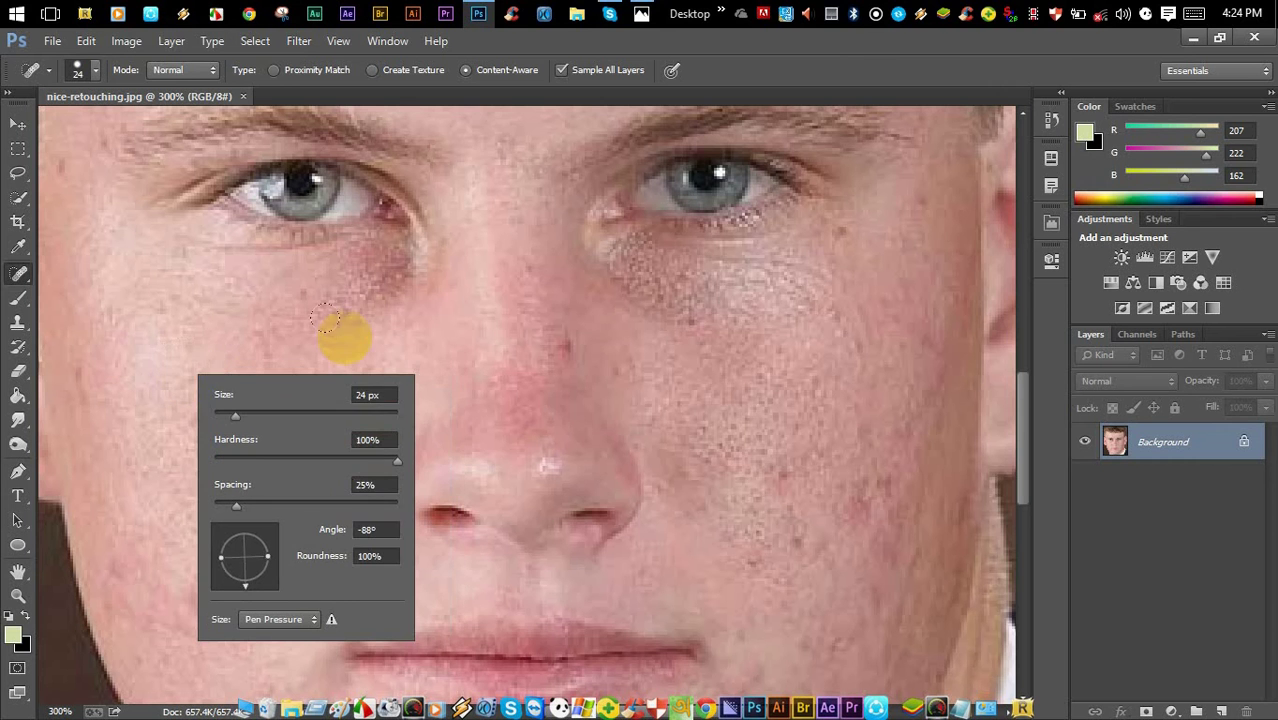
{"action": "left_click", "coordinate": [650, 168]}
Step: Heal the red blemishes on the chin and jaw below the image-right corner of the mouth
{"action": "scroll", "coordinate": [716, 340], "scroll_direction": "down", "scroll_amount": 5}
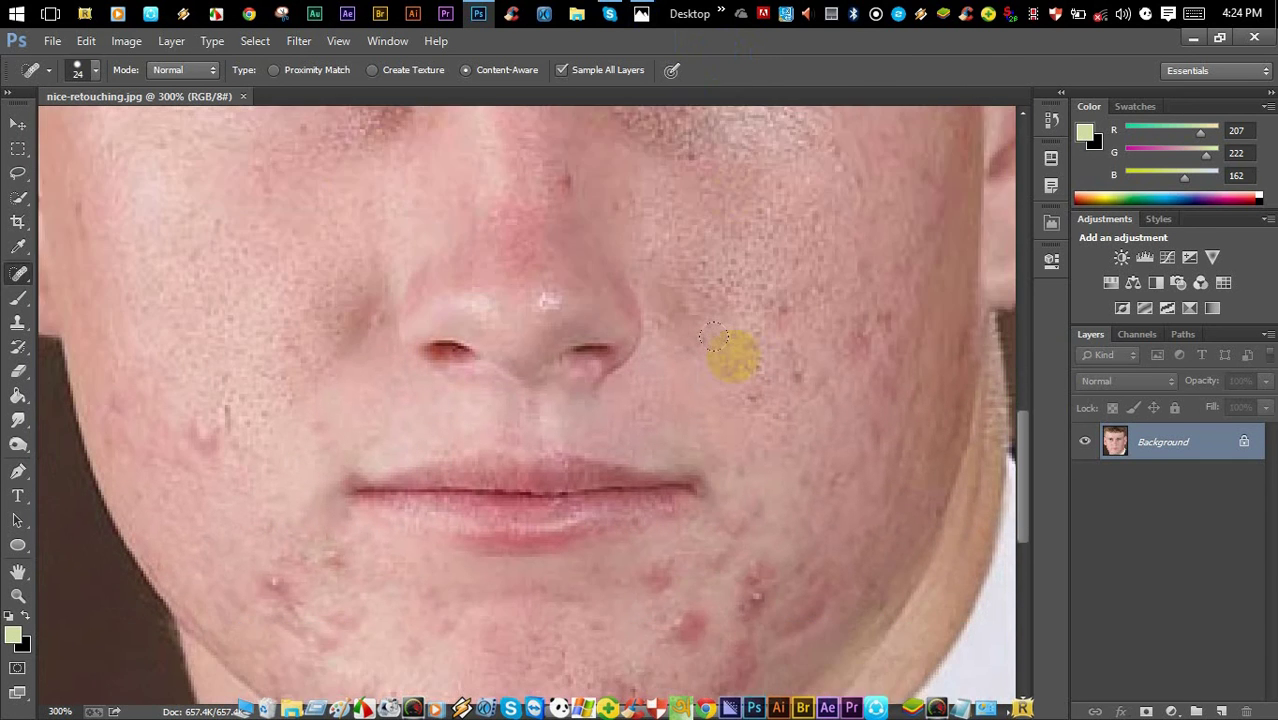
{"action": "scroll", "coordinate": [716, 340], "scroll_direction": "down", "scroll_amount": 2}
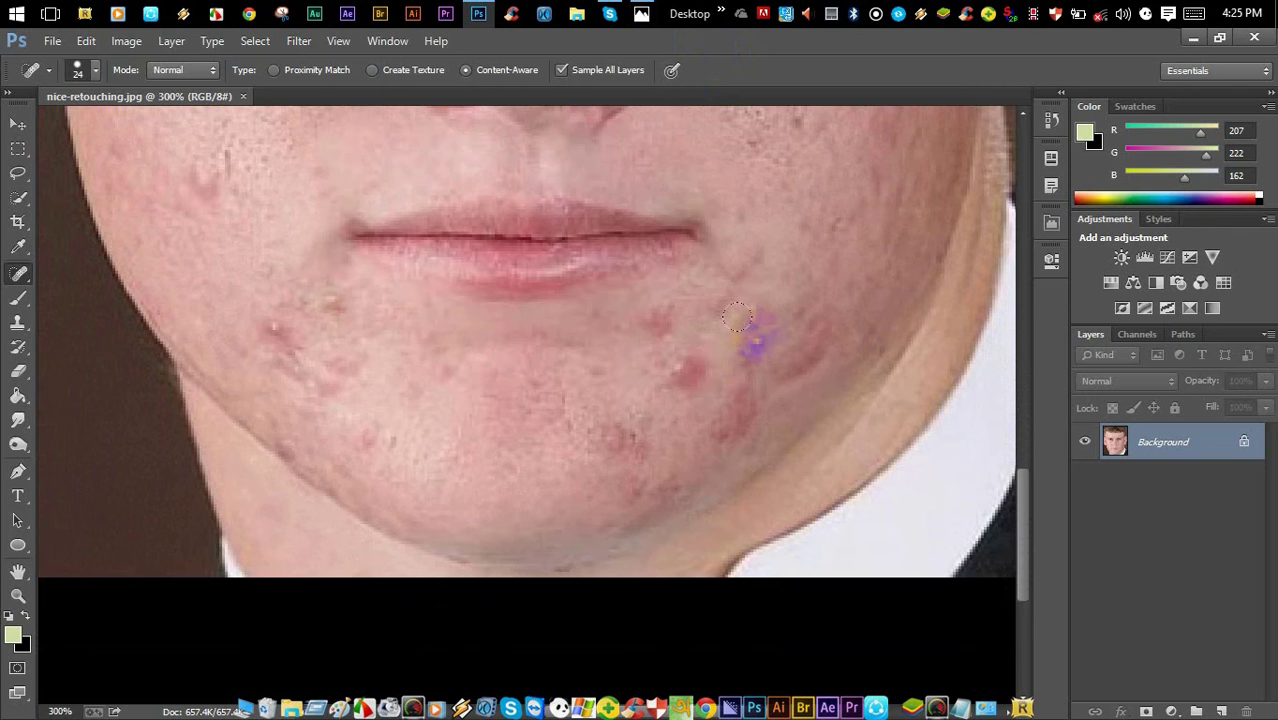
{"action": "left_click", "coordinate": [756, 335]}
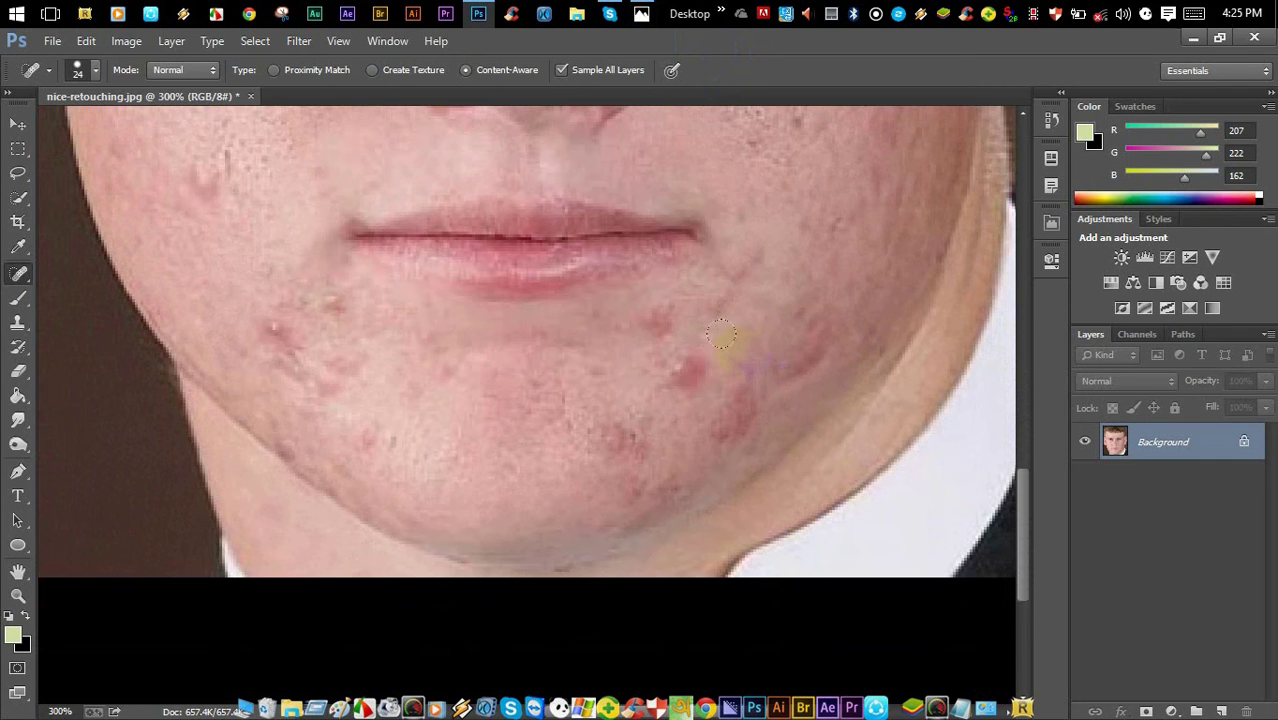
{"action": "left_click", "coordinate": [688, 370]}
{"action": "left_click", "coordinate": [708, 378]}
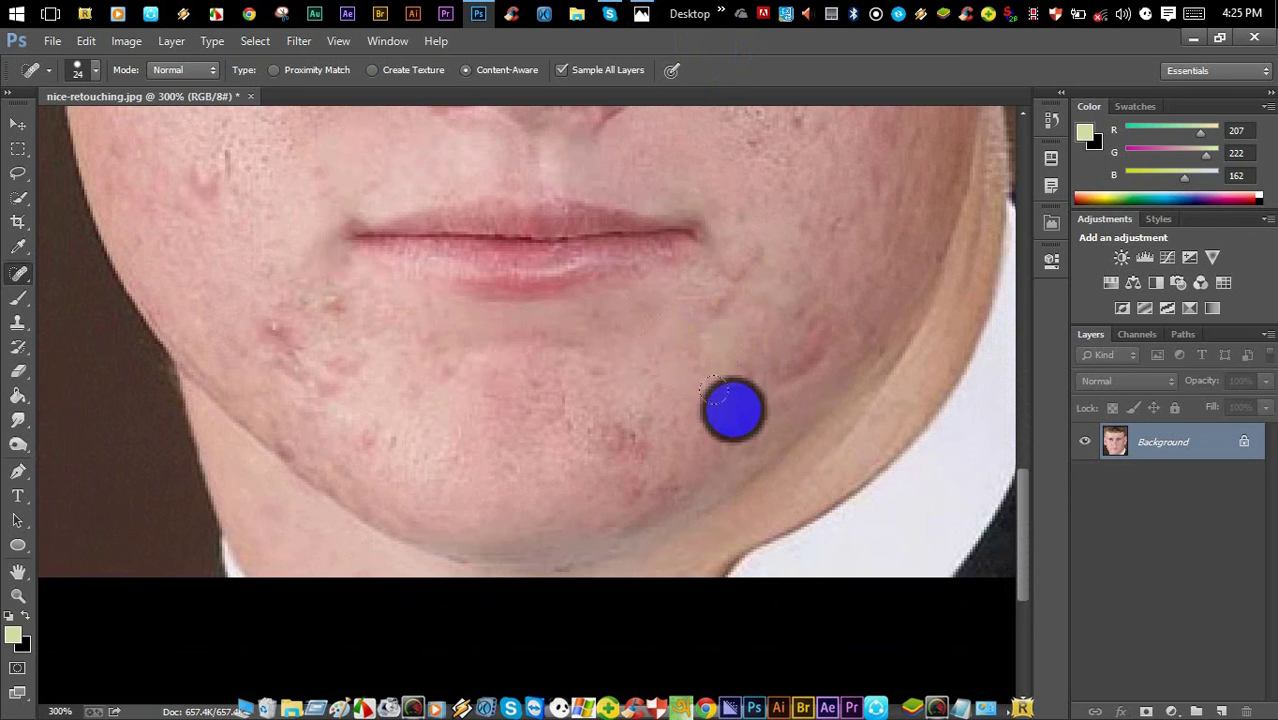
{"action": "left_click", "coordinate": [762, 332]}
{"action": "left_click", "coordinate": [789, 300]}
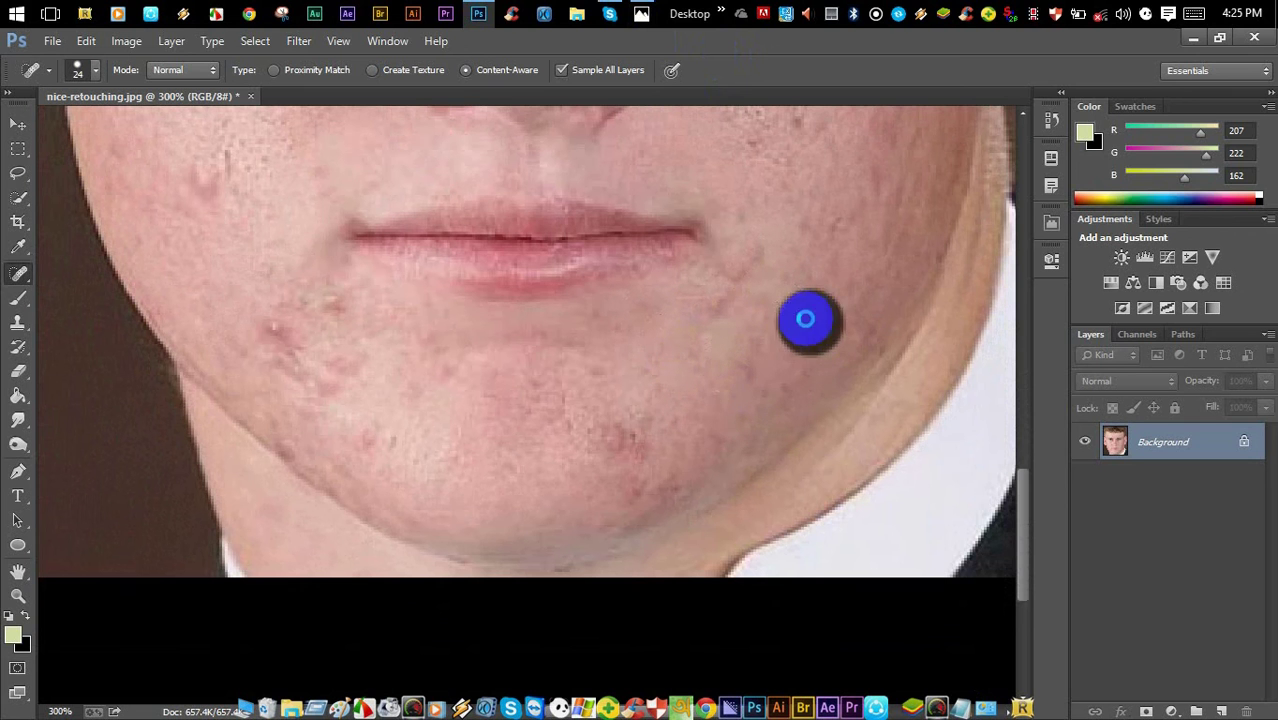
Step: Remove the reddish spots across the middle of the chin with the Spot Healing Brush
{"action": "left_click", "coordinate": [630, 412]}
{"action": "left_click", "coordinate": [605, 417]}
{"action": "left_click", "coordinate": [584, 407]}
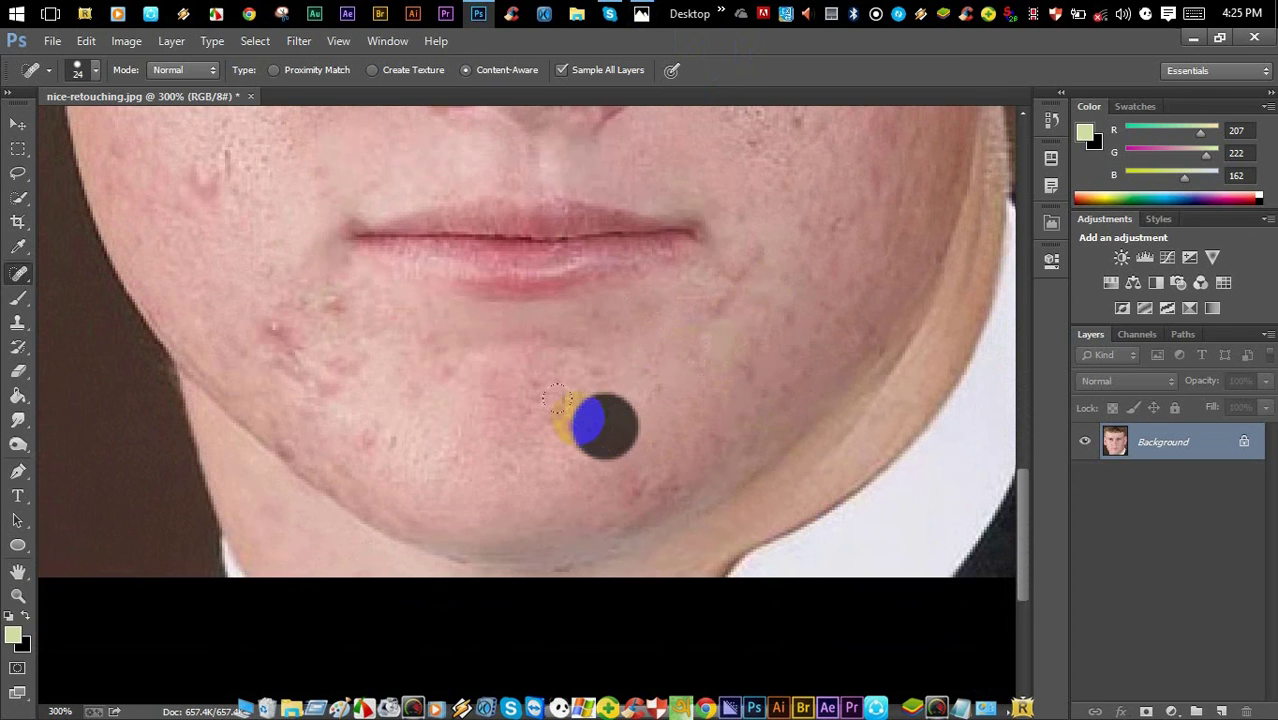
{"action": "left_click", "coordinate": [557, 398]}
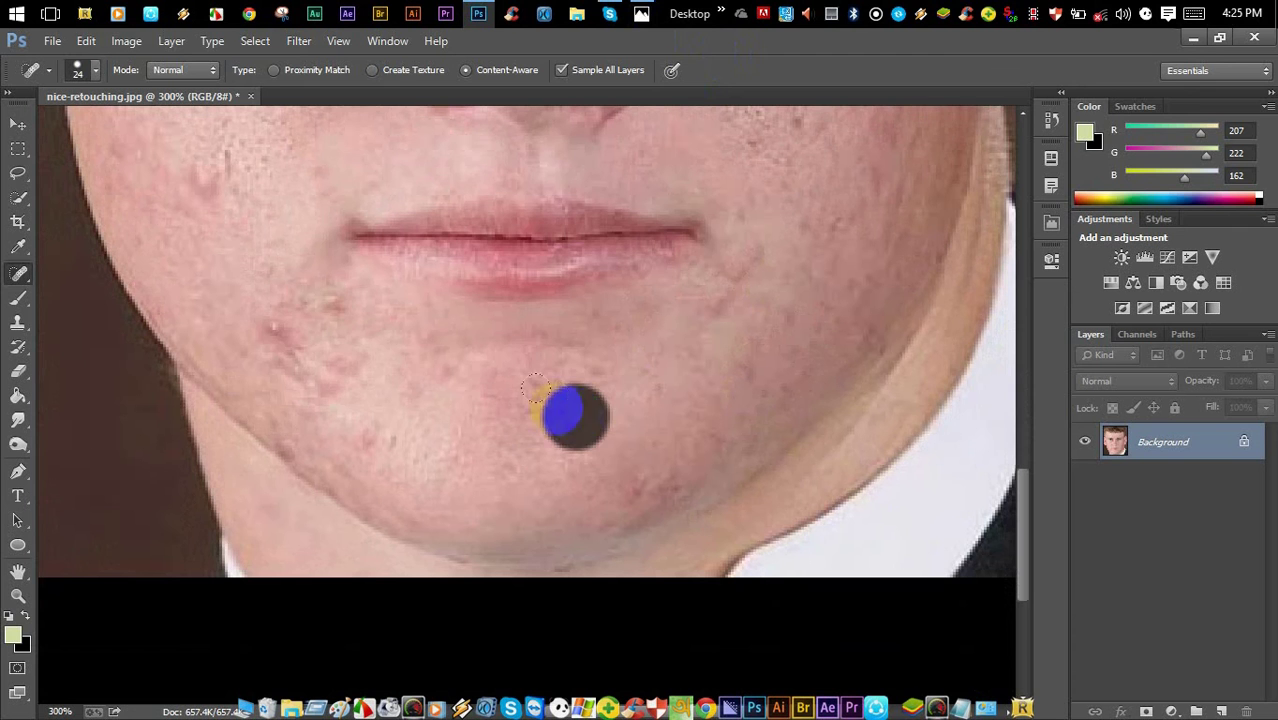
Step: Heal the pimples below the image-left corner of the mouth and along that side of the jawline
{"action": "left_click", "coordinate": [277, 322]}
{"action": "left_click", "coordinate": [322, 312]}
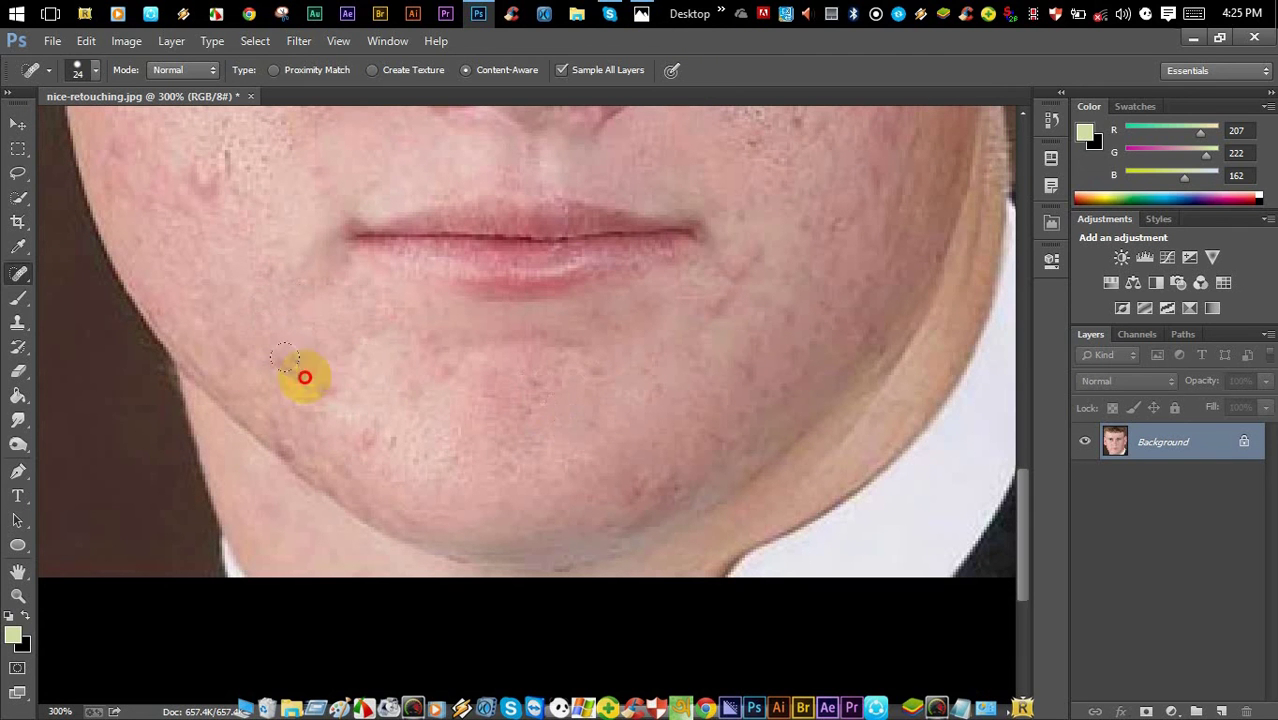
{"action": "left_click", "coordinate": [370, 427]}
{"action": "left_click", "coordinate": [318, 441]}
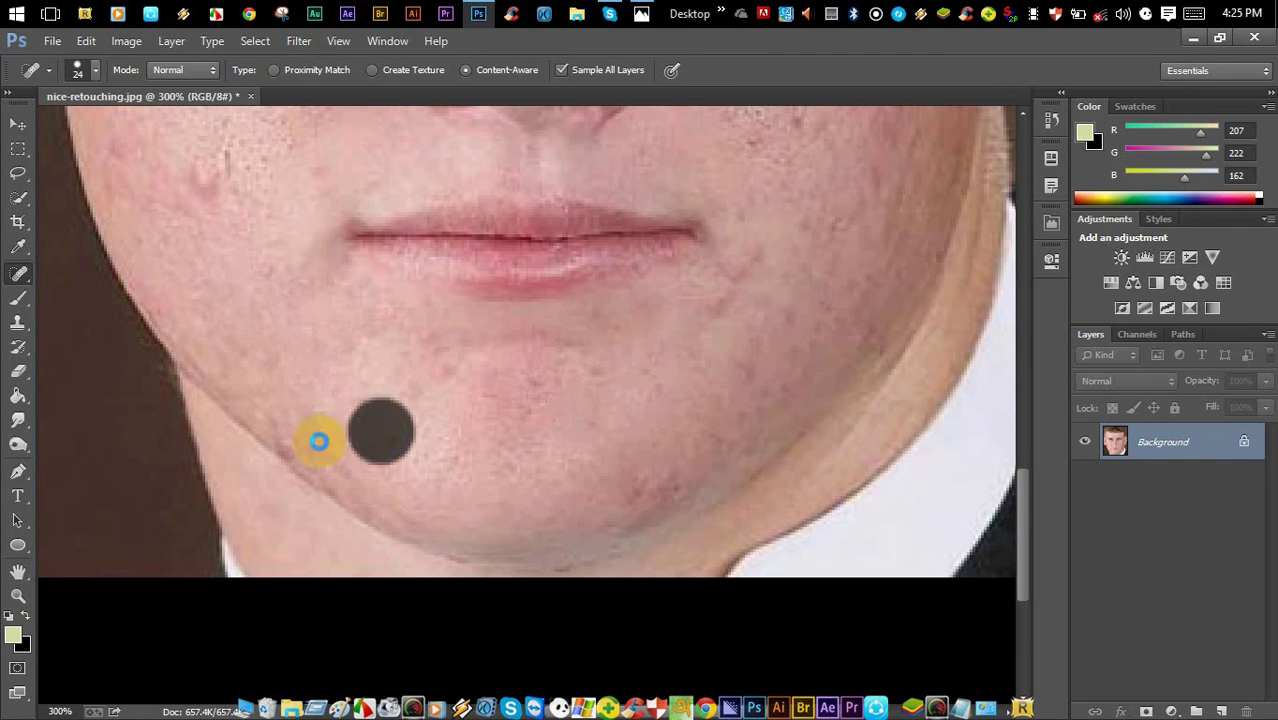
{"action": "left_click", "coordinate": [278, 410]}
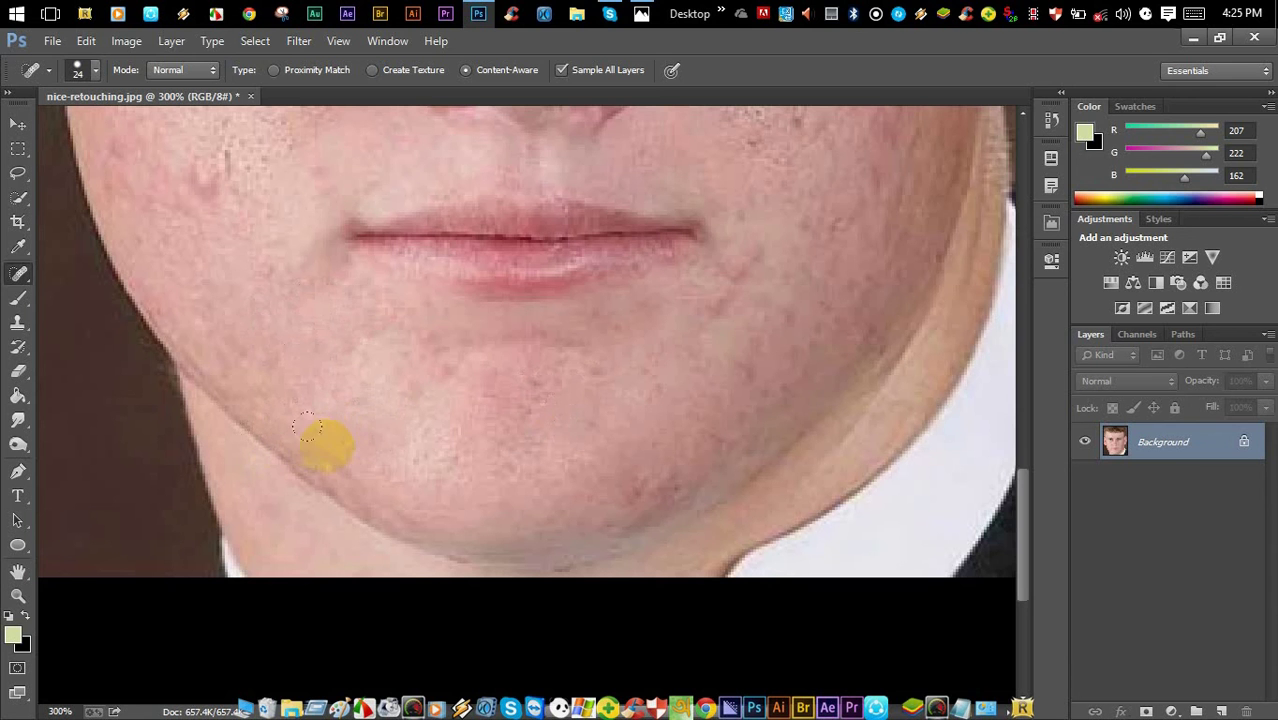
Step: Heal the scar and red marks on the lower image-left cheek
{"action": "scroll", "coordinate": [500, 360], "scroll_direction": "up", "scroll_amount": 3}
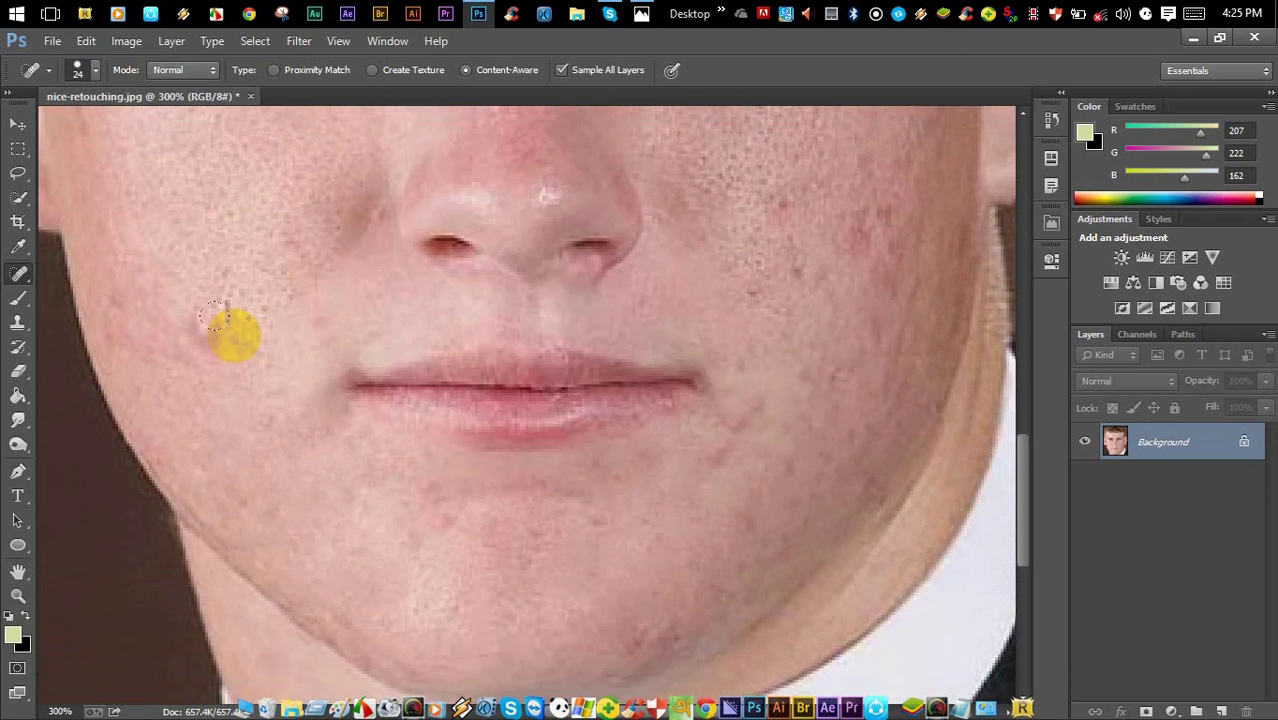
{"action": "left_click", "coordinate": [197, 312]}
{"action": "left_click", "coordinate": [124, 272]}
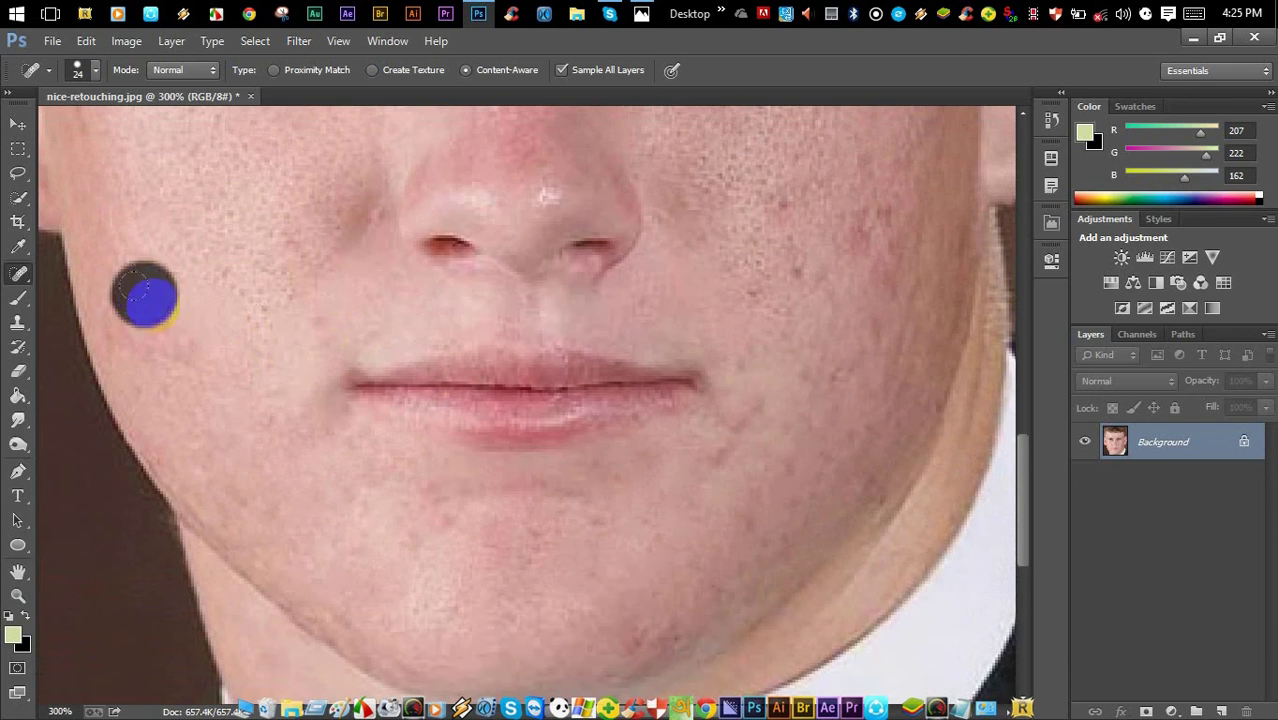
{"action": "left_click", "coordinate": [120, 245]}
{"action": "mouse_move", "coordinate": [175, 248]}
{"action": "left_mouse_down"}
{"action": "mouse_move", "coordinate": [216, 265]}
{"action": "mouse_move", "coordinate": [172, 328]}
{"action": "mouse_move", "coordinate": [181, 345]}
{"action": "left_mouse_up"}
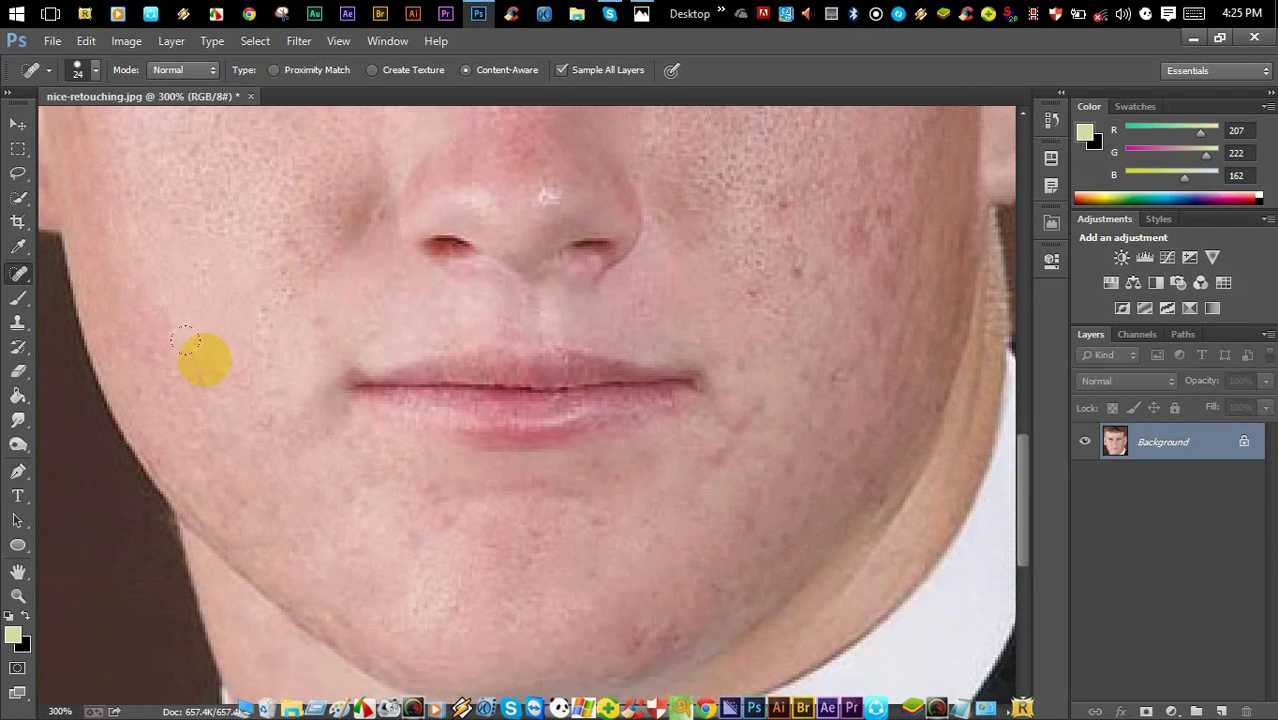
Step: Reduce the healing brush to 10 px and remove the dark red spot on the side of the nose bridge
{"action": "scroll", "coordinate": [542, 458], "scroll_direction": "up", "scroll_amount": 5}
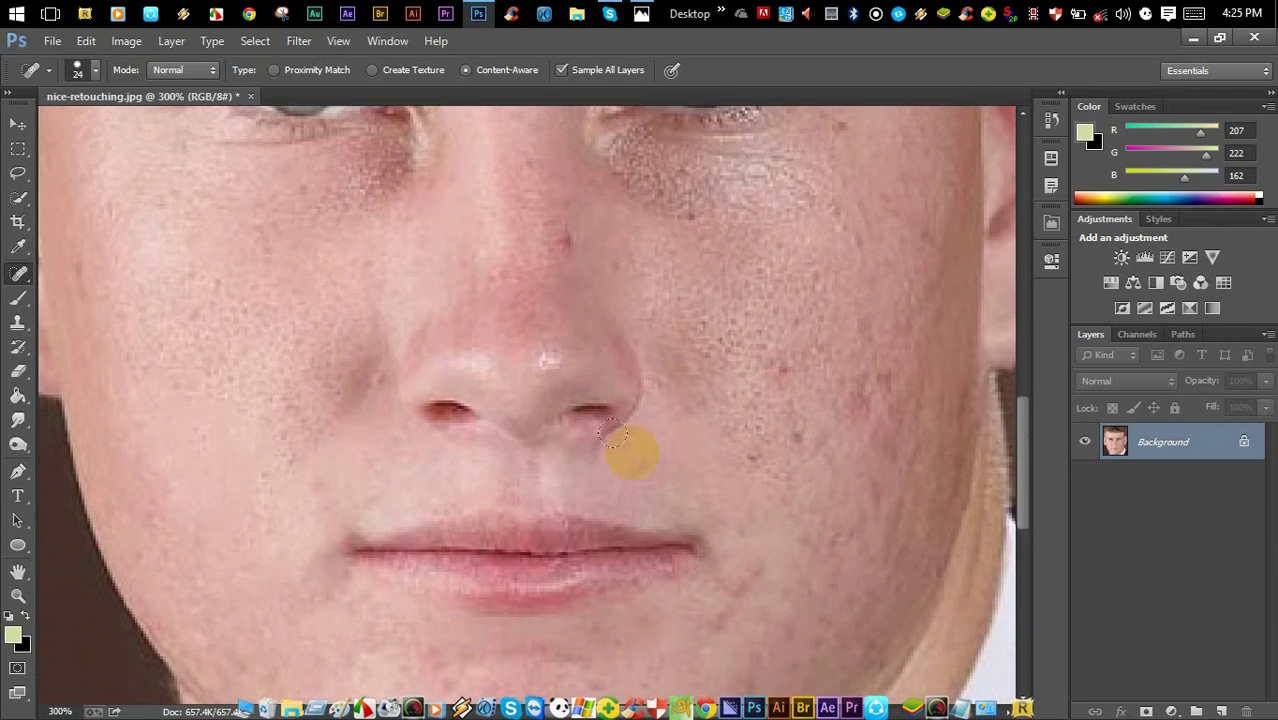
{"action": "scroll", "coordinate": [617, 423], "scroll_direction": "up", "scroll_amount": 1}
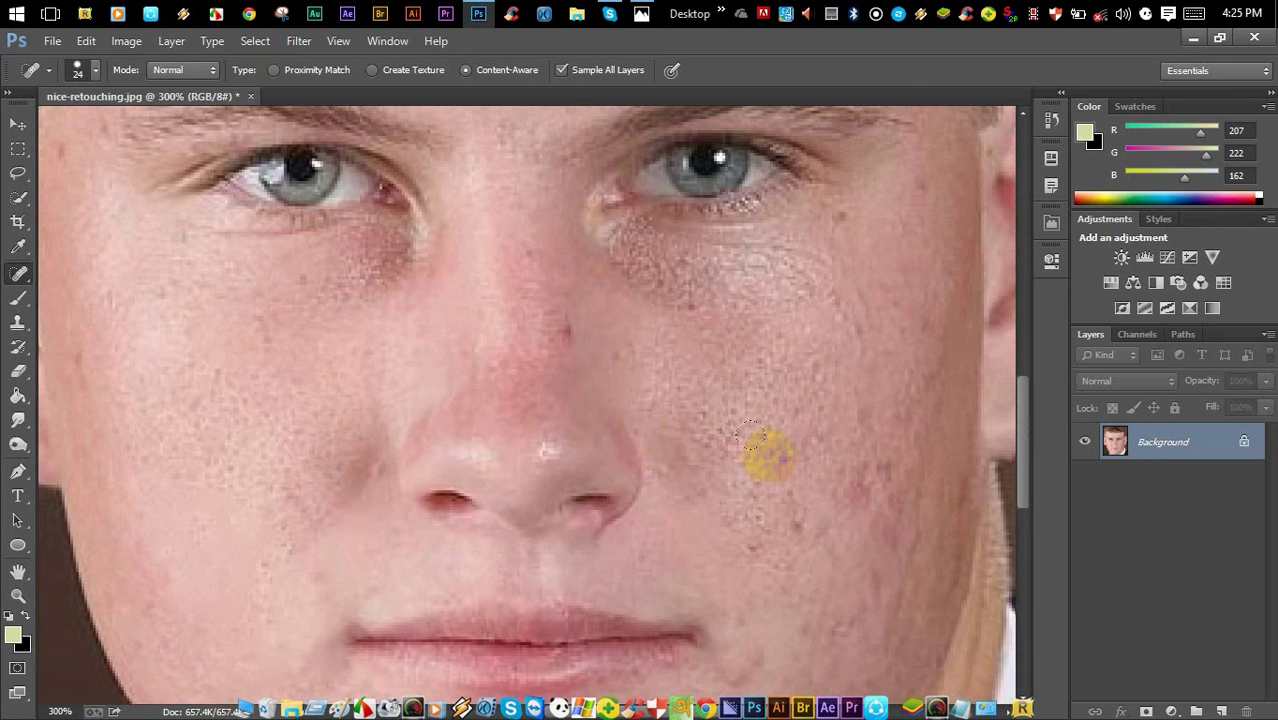
{"action": "left_click", "coordinate": [793, 376]}
{"action": "scroll", "coordinate": [800, 385], "scroll_direction": "up", "scroll_amount": 4}
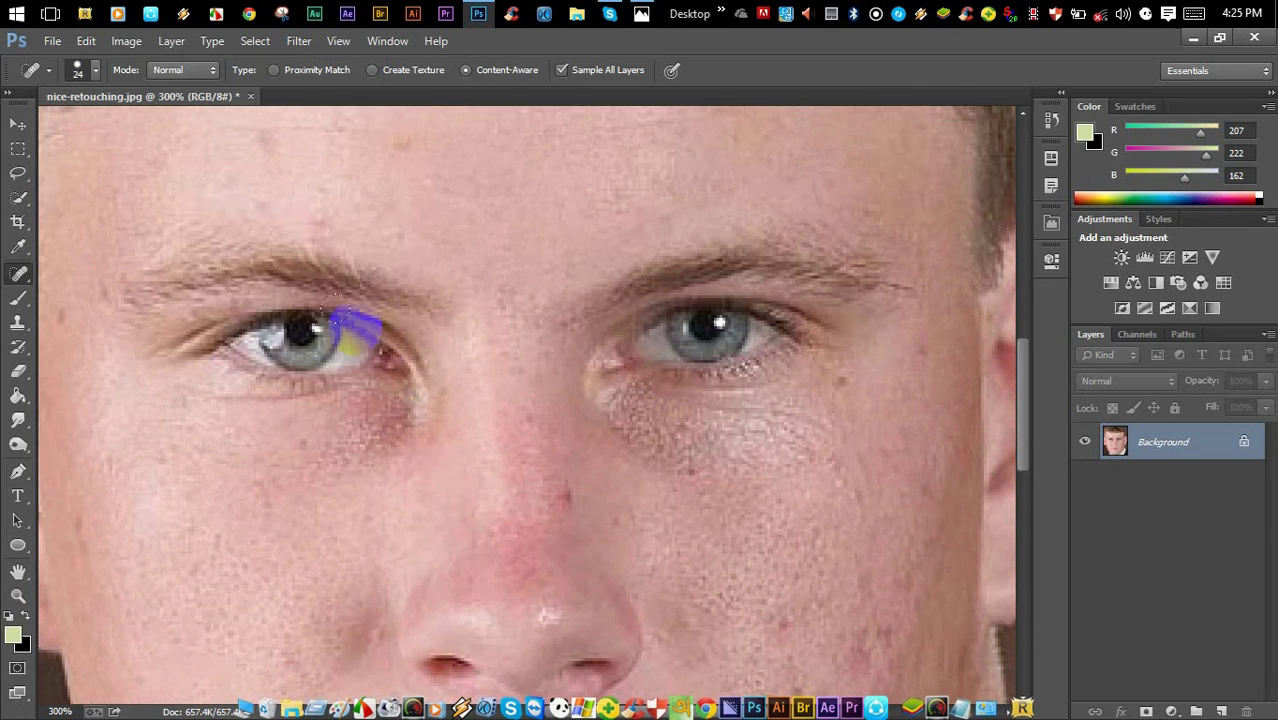
{"action": "scroll", "coordinate": [531, 480], "scroll_direction": "down", "scroll_amount": 2}
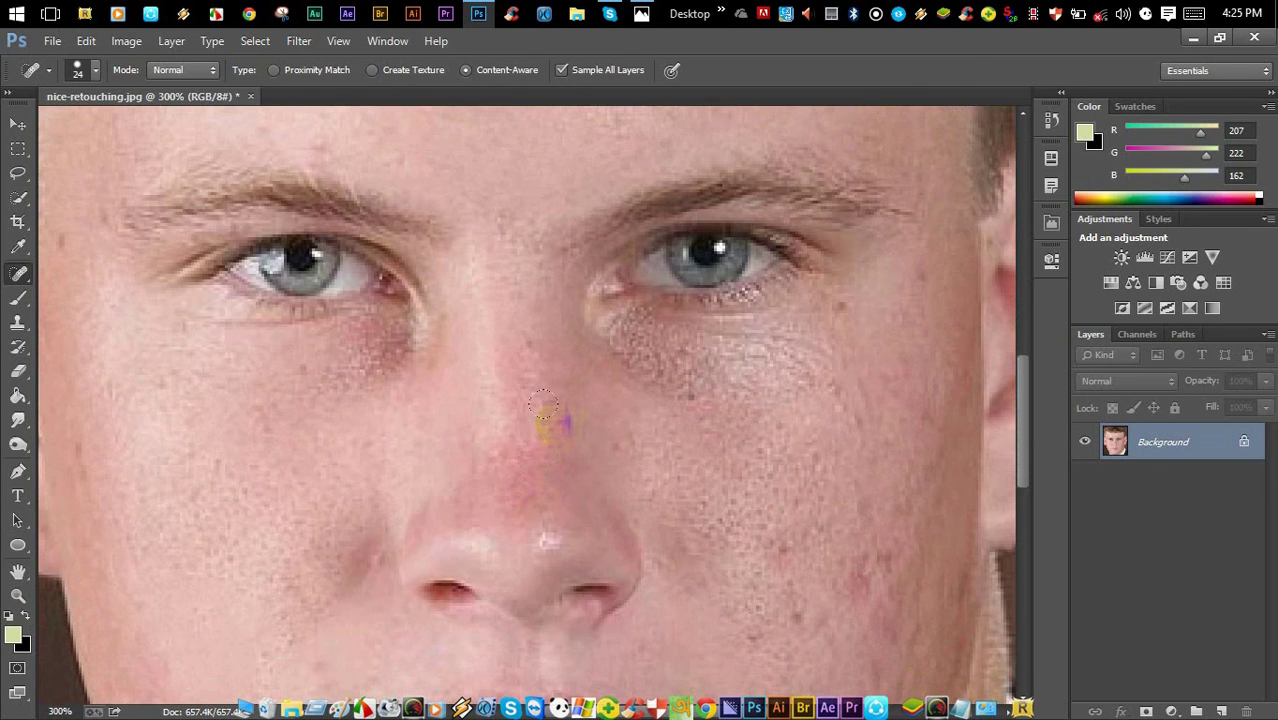
{"action": "key", "text": "bracketleft"}
{"action": "key", "text": "bracketleft"}
{"action": "left_click", "coordinate": [565, 421]}
{"action": "left_click", "coordinate": [564, 421]}
{"action": "left_click", "coordinate": [571, 429]}
{"action": "left_click", "coordinate": [571, 435]}
{"action": "scroll", "coordinate": [722, 409], "scroll_direction": "down", "scroll_amount": 1}
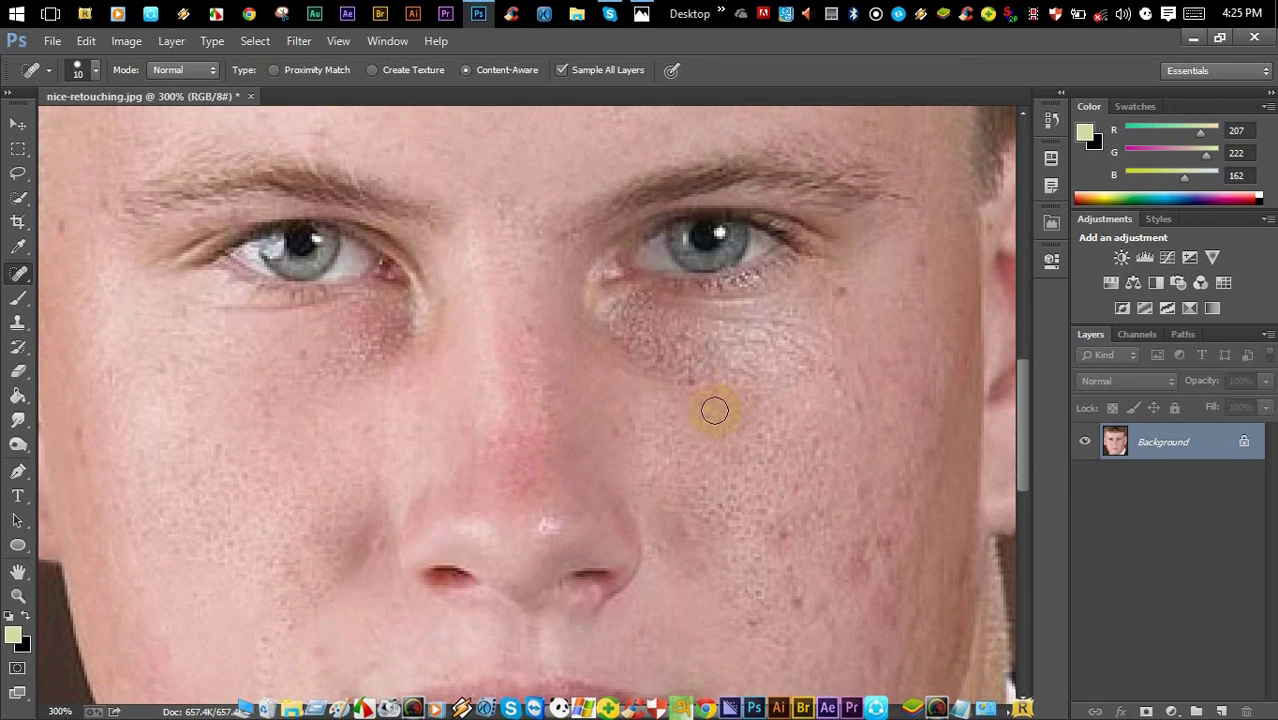
Step: Set the healing brush size to 15 px and remove the spots below and beside the image-right eye and on the outer cheek
{"action": "right_click", "coordinate": [705, 396]}
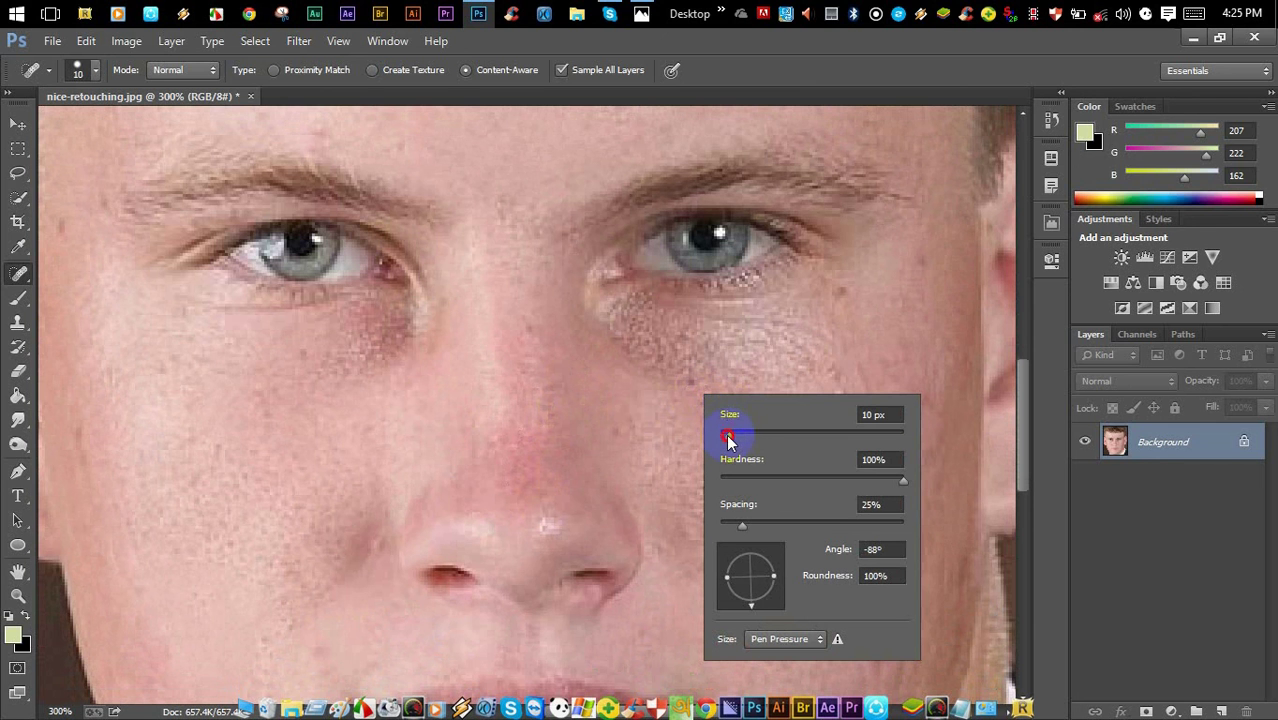
{"action": "left_click_drag", "start_coordinate": [728, 440], "coordinate": [733, 434]}
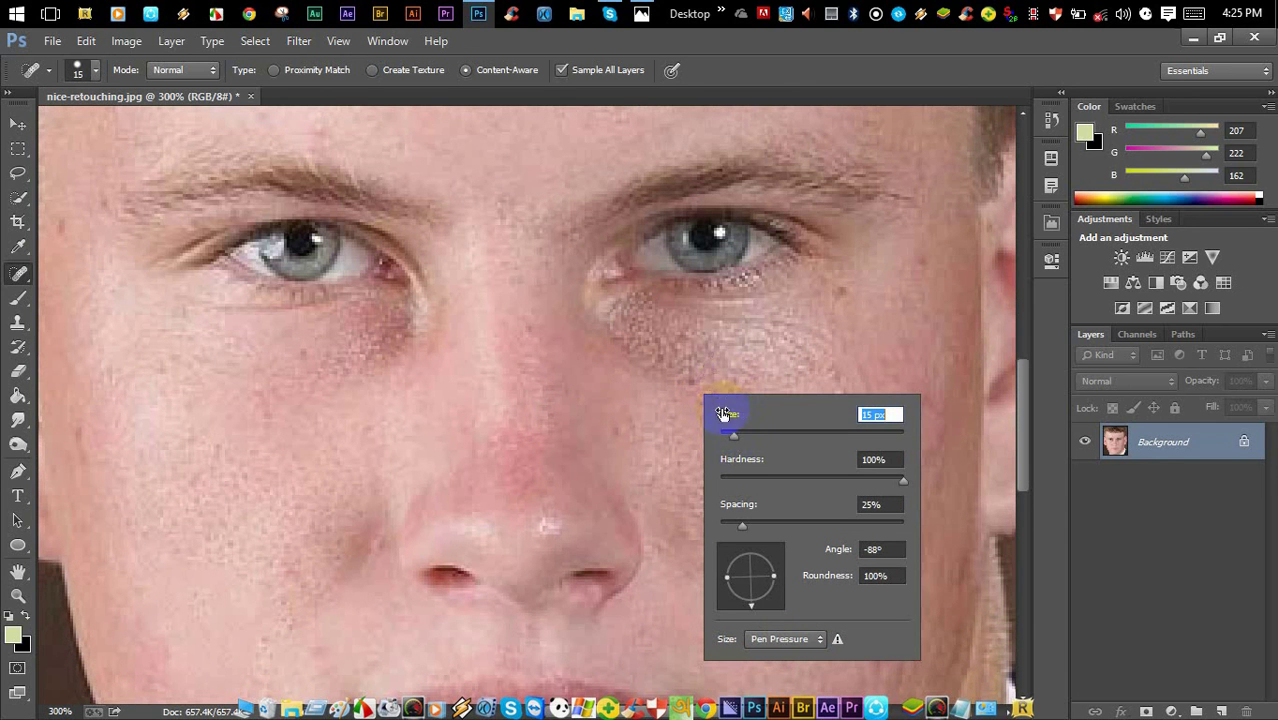
{"action": "left_click", "coordinate": [711, 372]}
{"action": "left_click", "coordinate": [838, 310]}
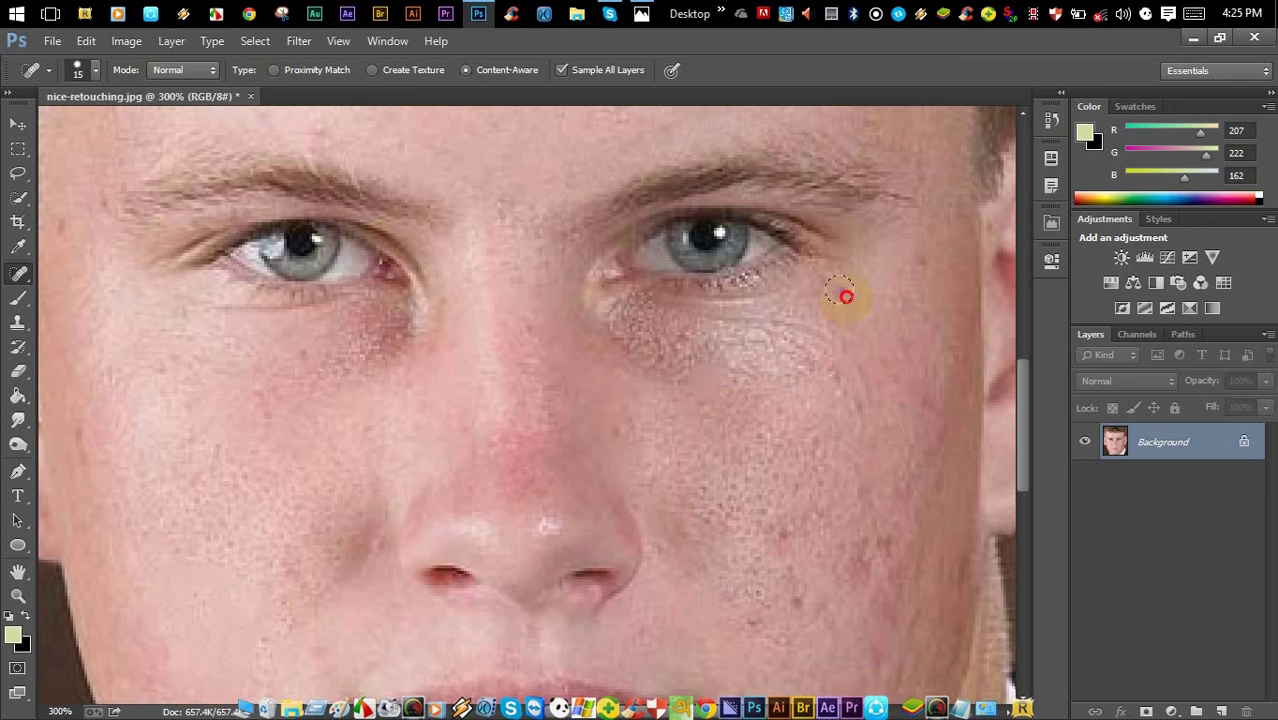
{"action": "left_click", "coordinate": [916, 262]}
{"action": "left_click", "coordinate": [909, 395]}
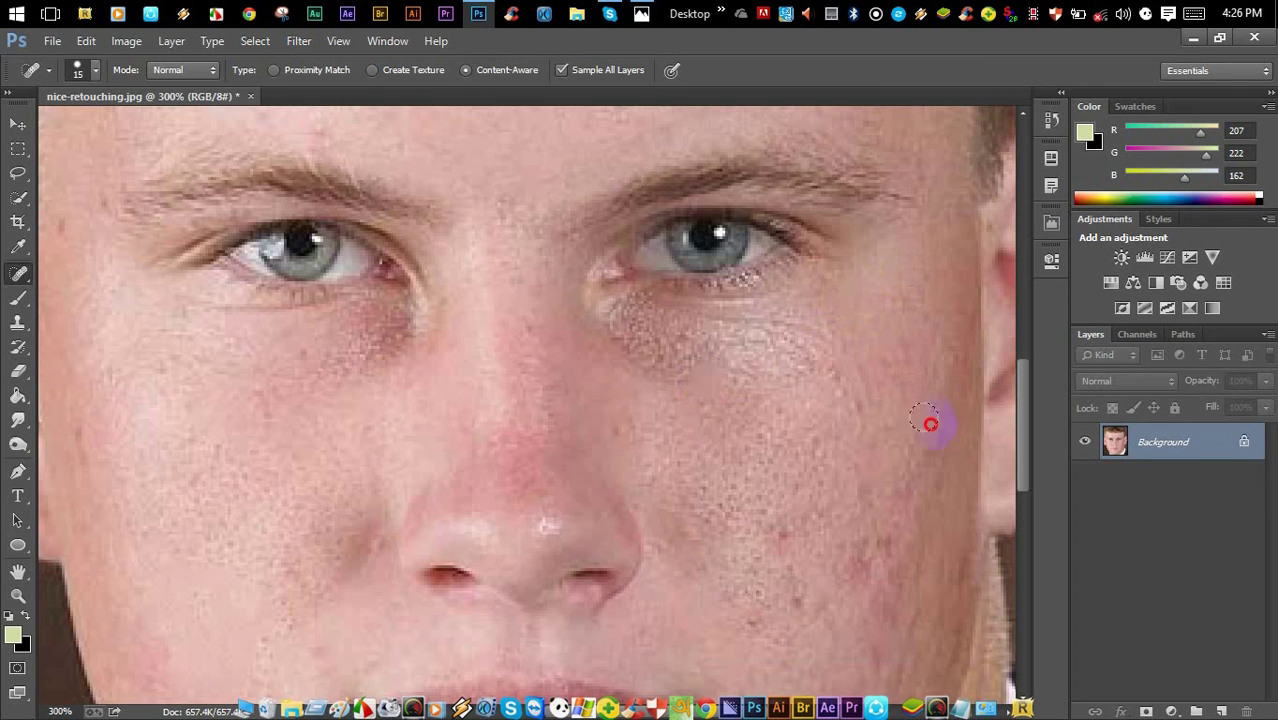
{"action": "left_click", "coordinate": [932, 435]}
Step: Heal the red marks and dark spots on the lower image-right cheek
{"action": "left_click", "coordinate": [887, 534]}
{"action": "left_click_drag", "start_coordinate": [868, 563], "coordinate": [833, 557]}
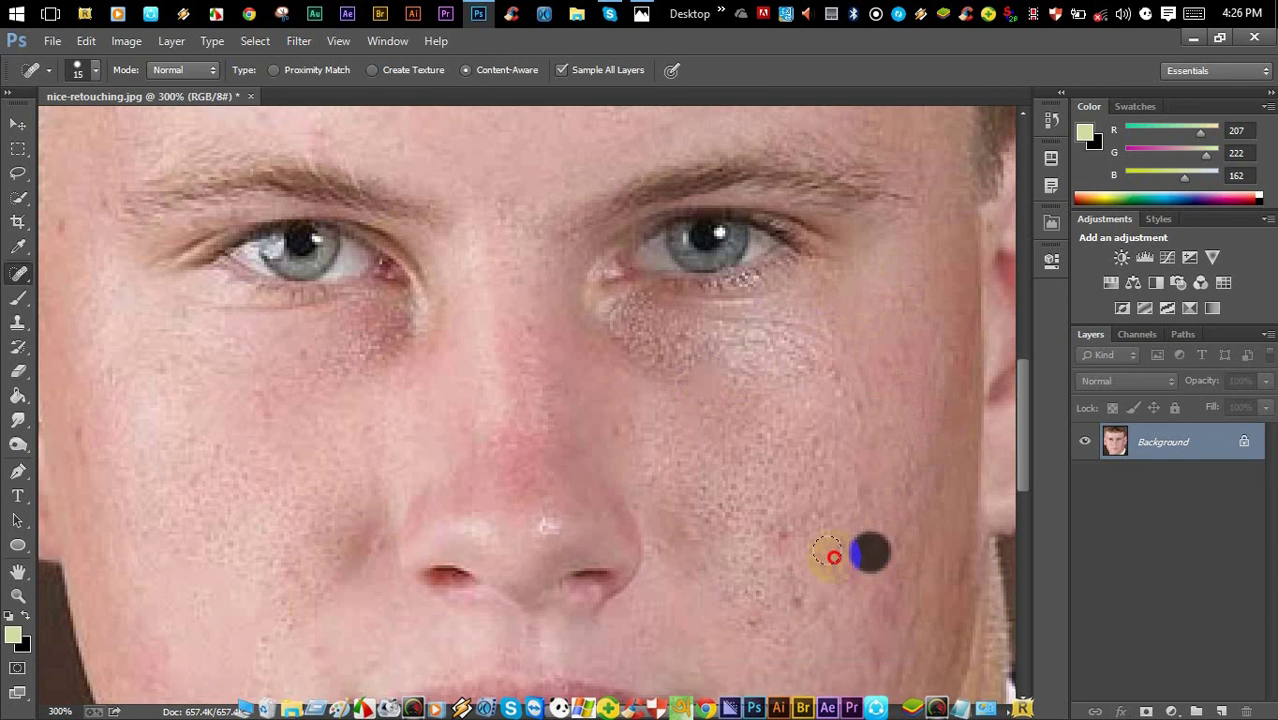
{"action": "mouse_move", "coordinate": [770, 531]}
{"action": "left_mouse_down"}
{"action": "mouse_move", "coordinate": [820, 547]}
{"action": "mouse_move", "coordinate": [859, 506]}
{"action": "left_mouse_up"}
{"action": "left_click", "coordinate": [863, 495]}
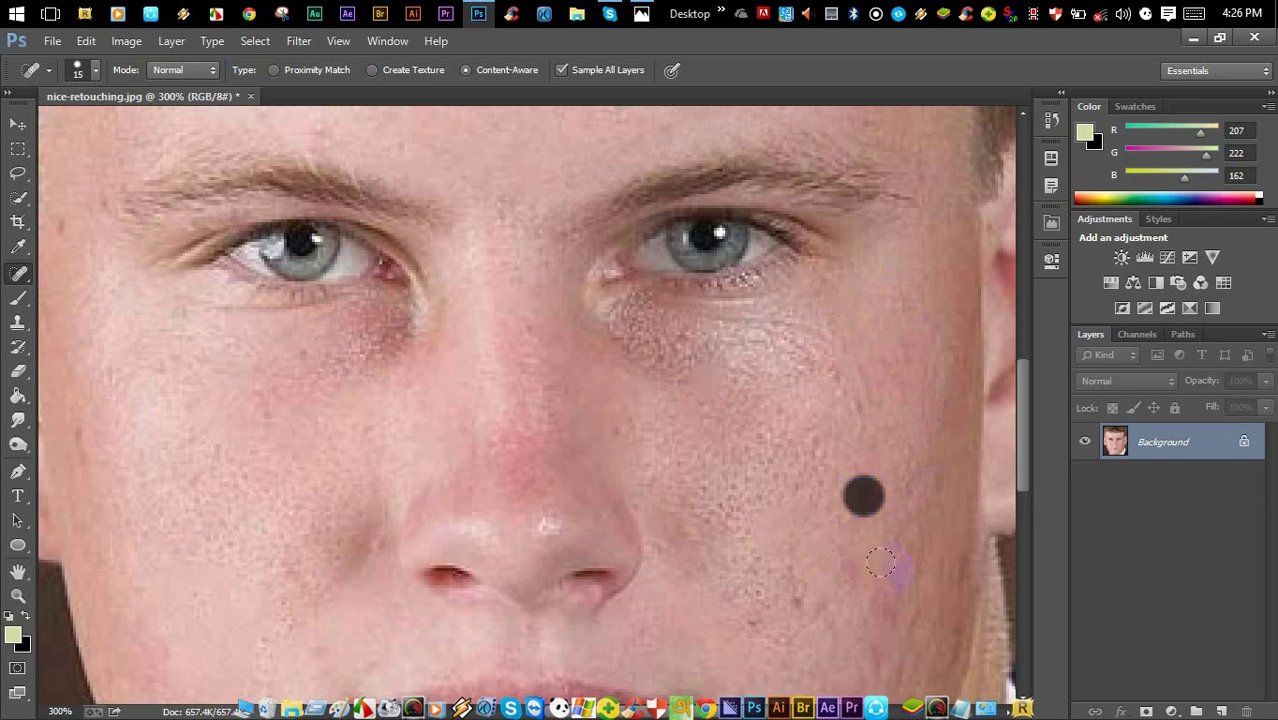
{"action": "left_click_drag", "start_coordinate": [885, 563], "coordinate": [899, 605]}
{"action": "left_click", "coordinate": [808, 605]}
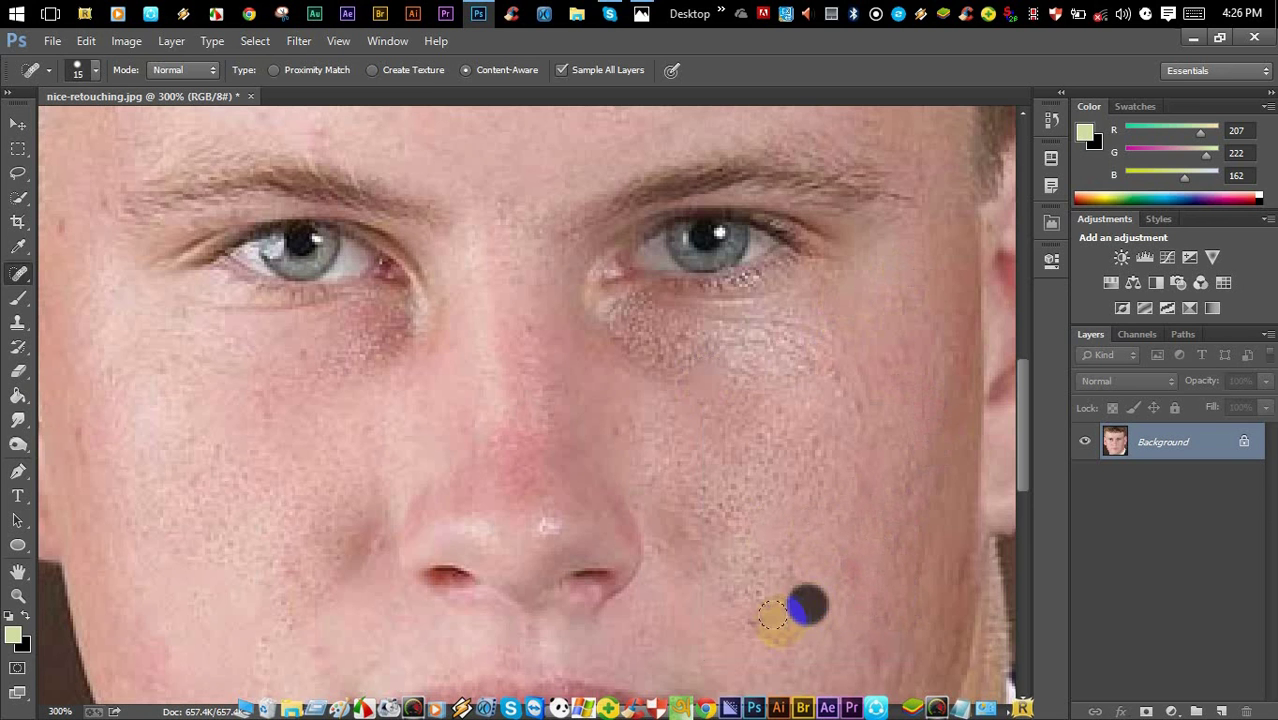
{"action": "left_click", "coordinate": [770, 626]}
Step: Remove the mole on the temple beside the image-left eye
{"action": "scroll", "coordinate": [330, 400], "scroll_direction": "up", "scroll_amount": 2}
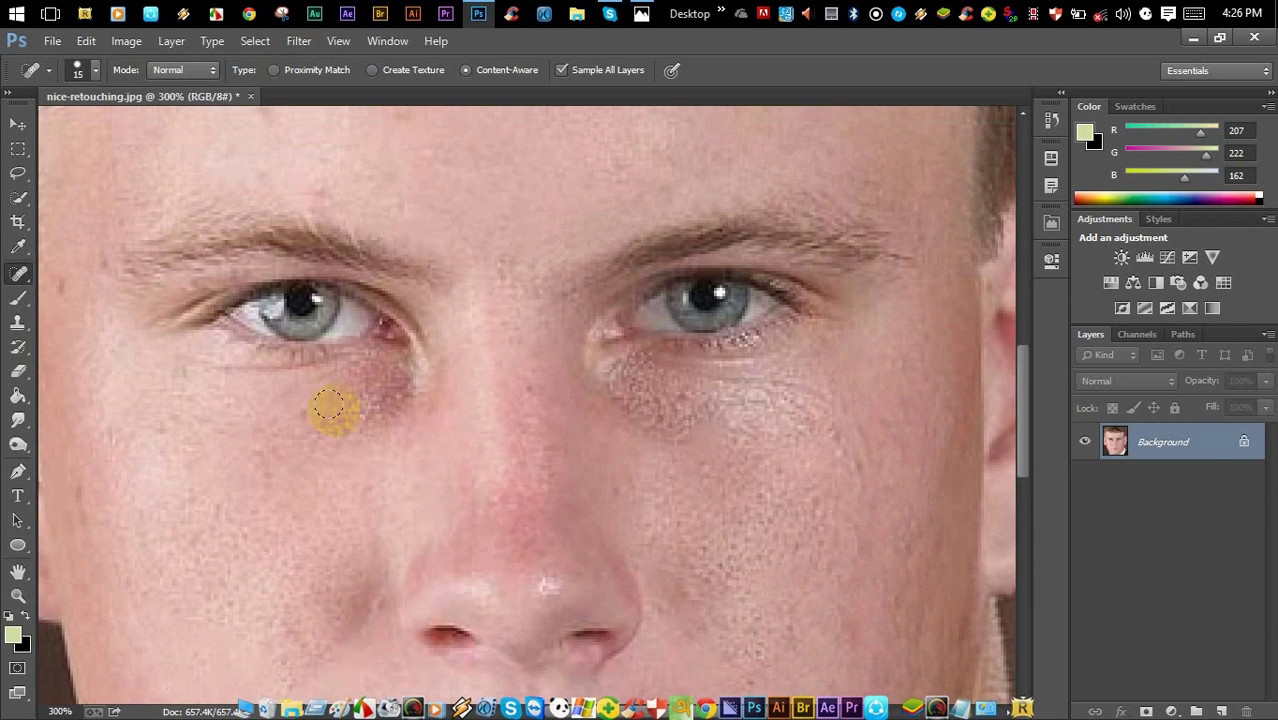
{"action": "scroll", "coordinate": [600, 448], "scroll_direction": "left", "scroll_amount": 8}
{"action": "left_click", "coordinate": [443, 328]}
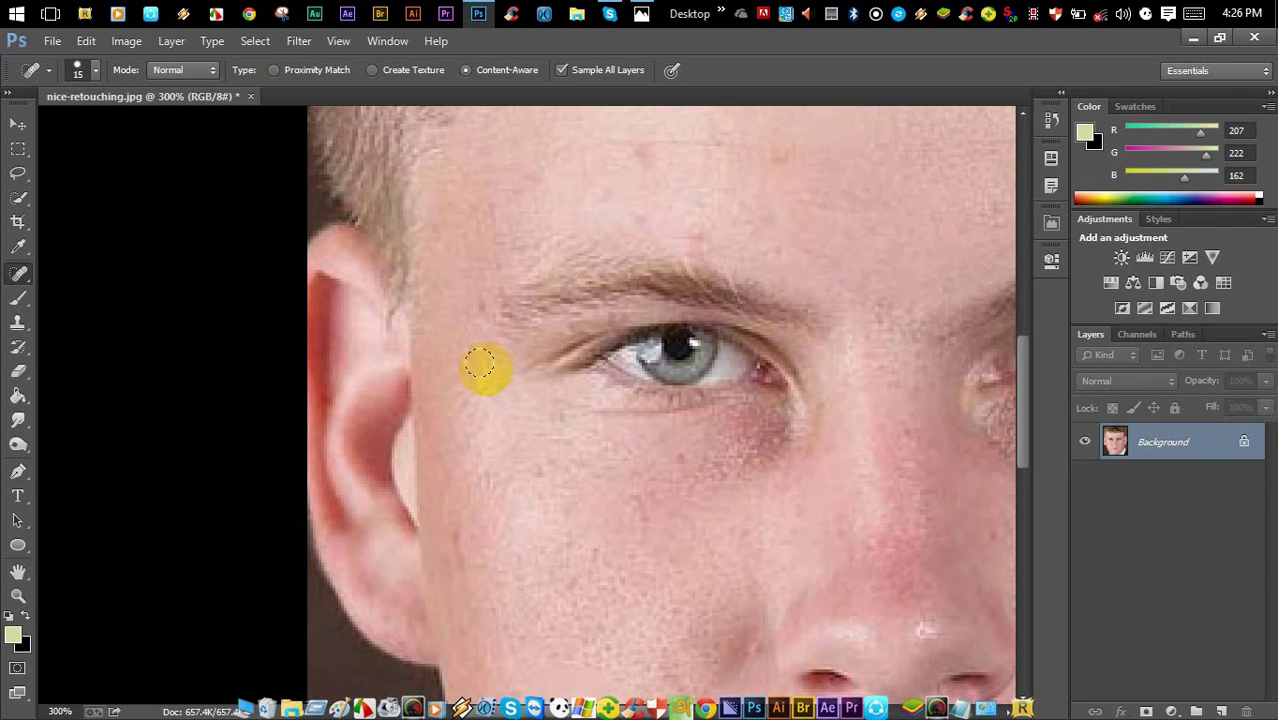
Step: Heal the spots on the forehead above the image-left eyebrow with the Spot Healing Brush
{"action": "left_click", "coordinate": [18, 571]}
{"action": "left_click_drag", "start_coordinate": [614, 494], "coordinate": [362, 316]}
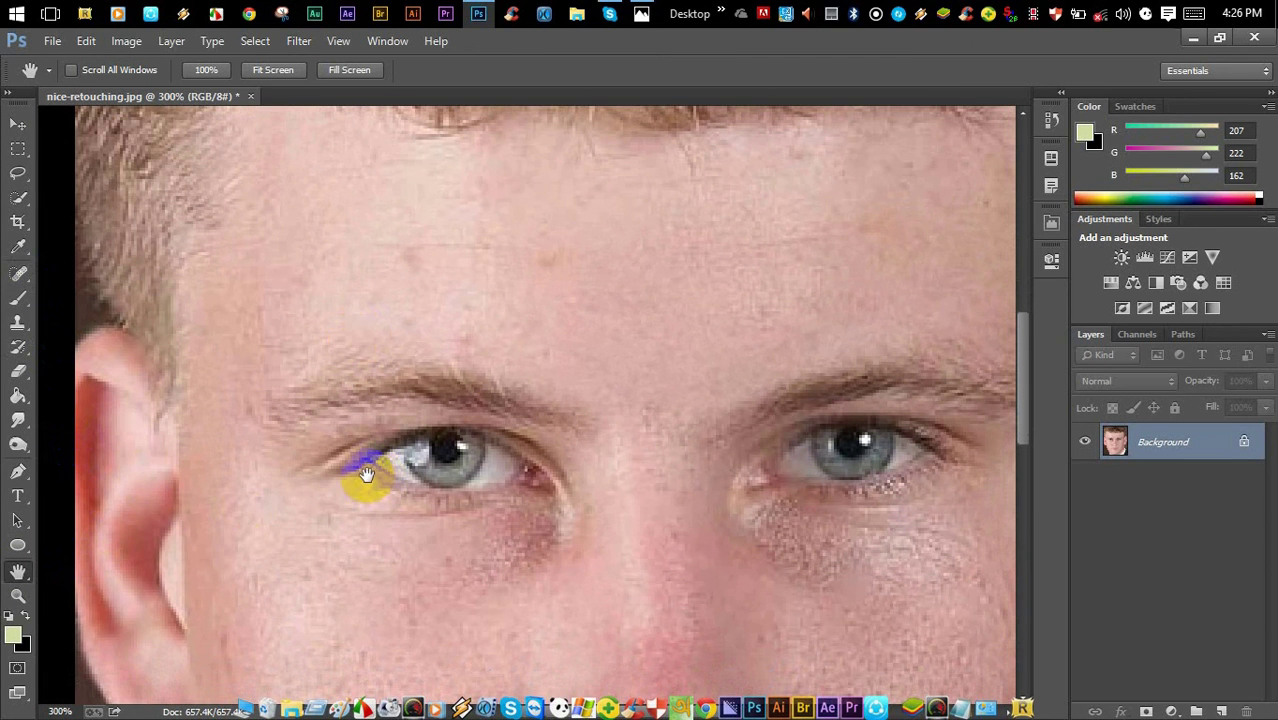
{"action": "left_click_drag", "start_coordinate": [366, 474], "coordinate": [337, 349]}
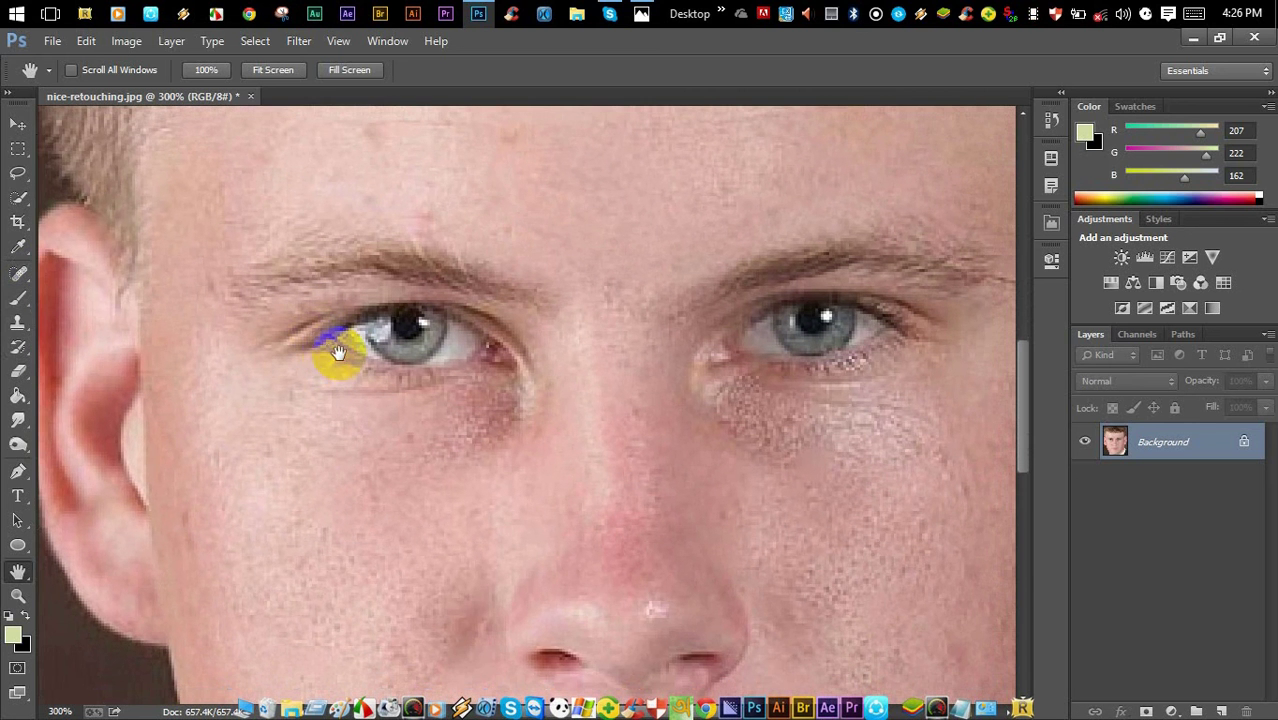
{"action": "left_click", "coordinate": [20, 275]}
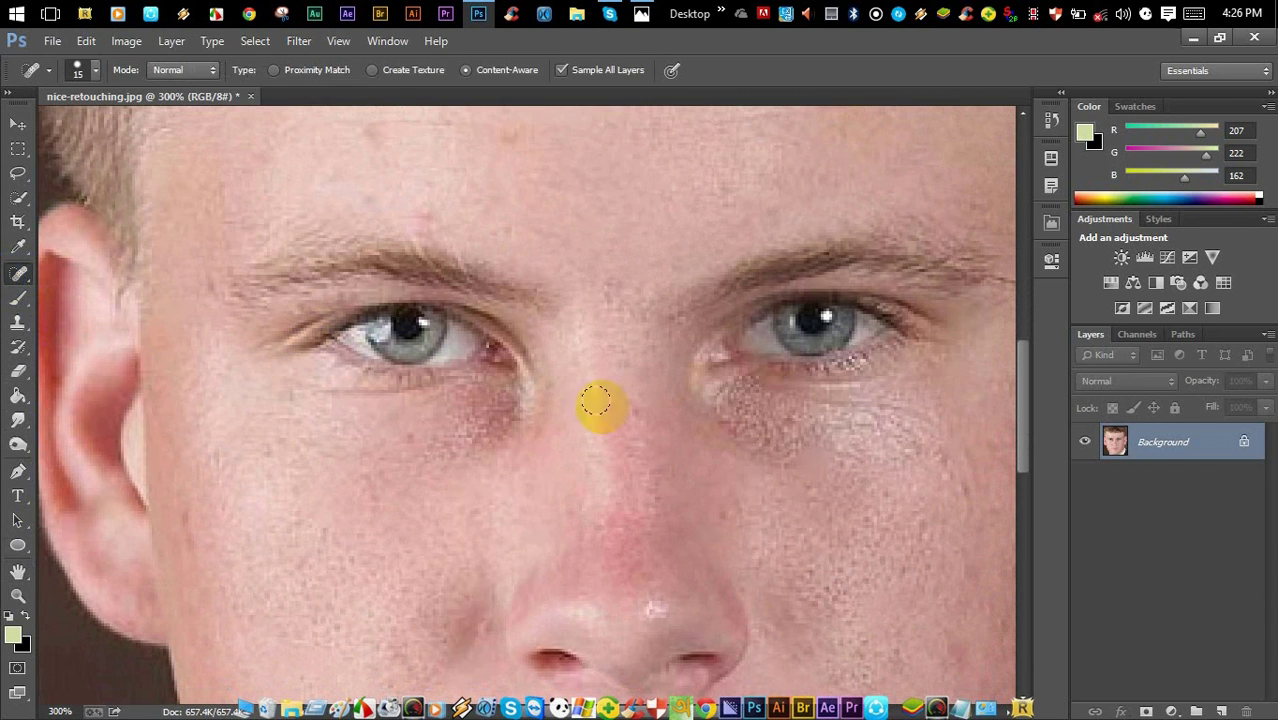
{"action": "scroll", "coordinate": [340, 400], "scroll_direction": "up", "scroll_amount": 2}
{"action": "left_click", "coordinate": [373, 188]}
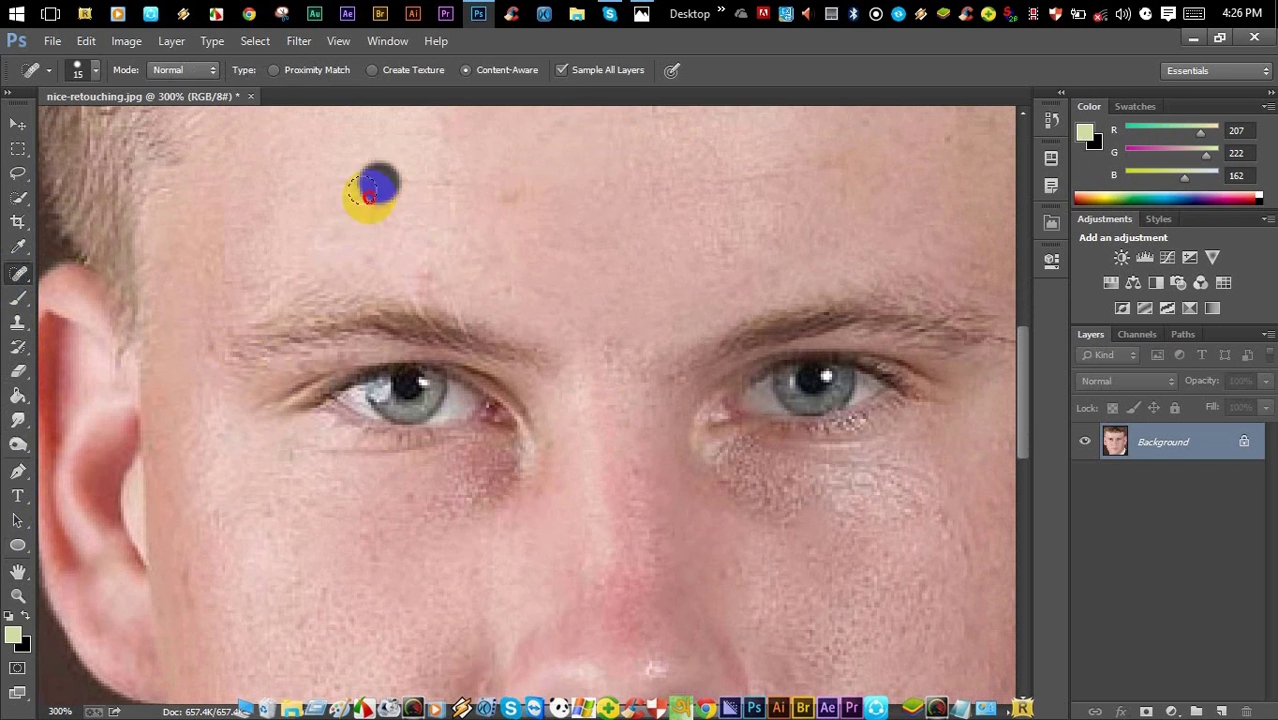
{"action": "left_click", "coordinate": [508, 190]}
{"action": "left_click", "coordinate": [505, 278]}
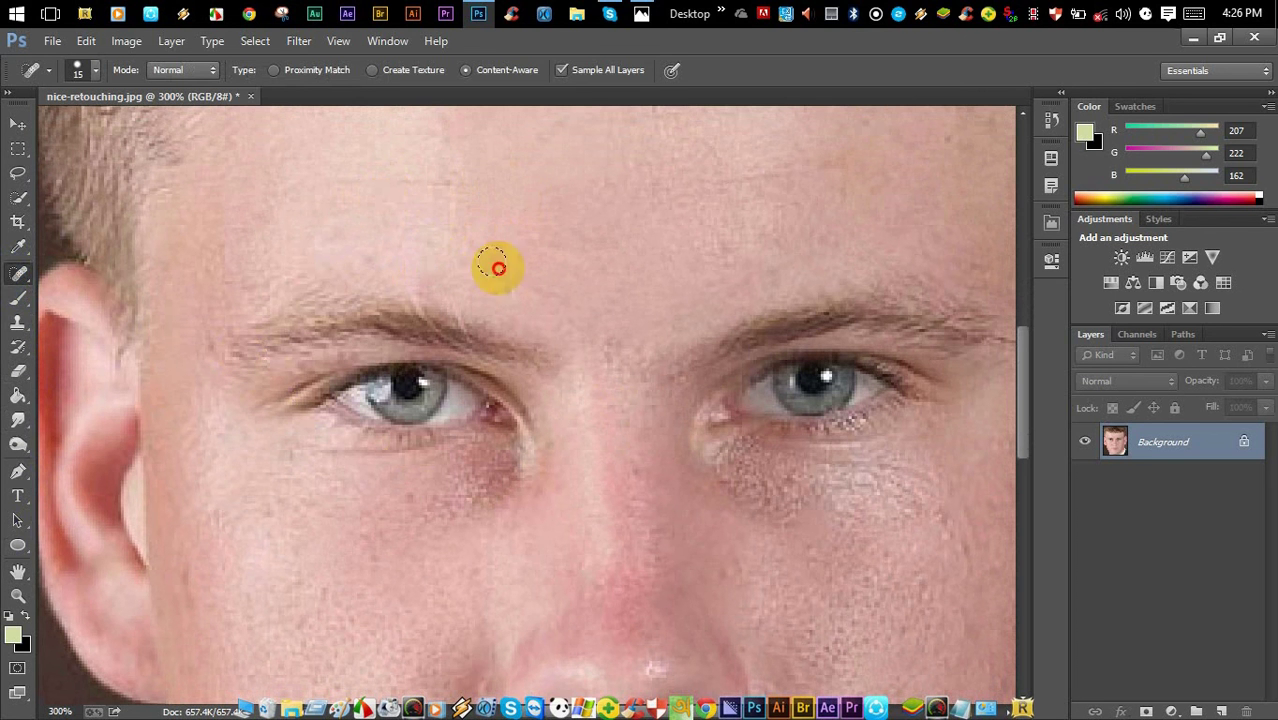
Step: Heal the remaining spots across the middle and image-right side of the forehead and near the image-left hairline
{"action": "left_click", "coordinate": [692, 258]}
{"action": "left_click", "coordinate": [767, 260]}
{"action": "left_click", "coordinate": [852, 186]}
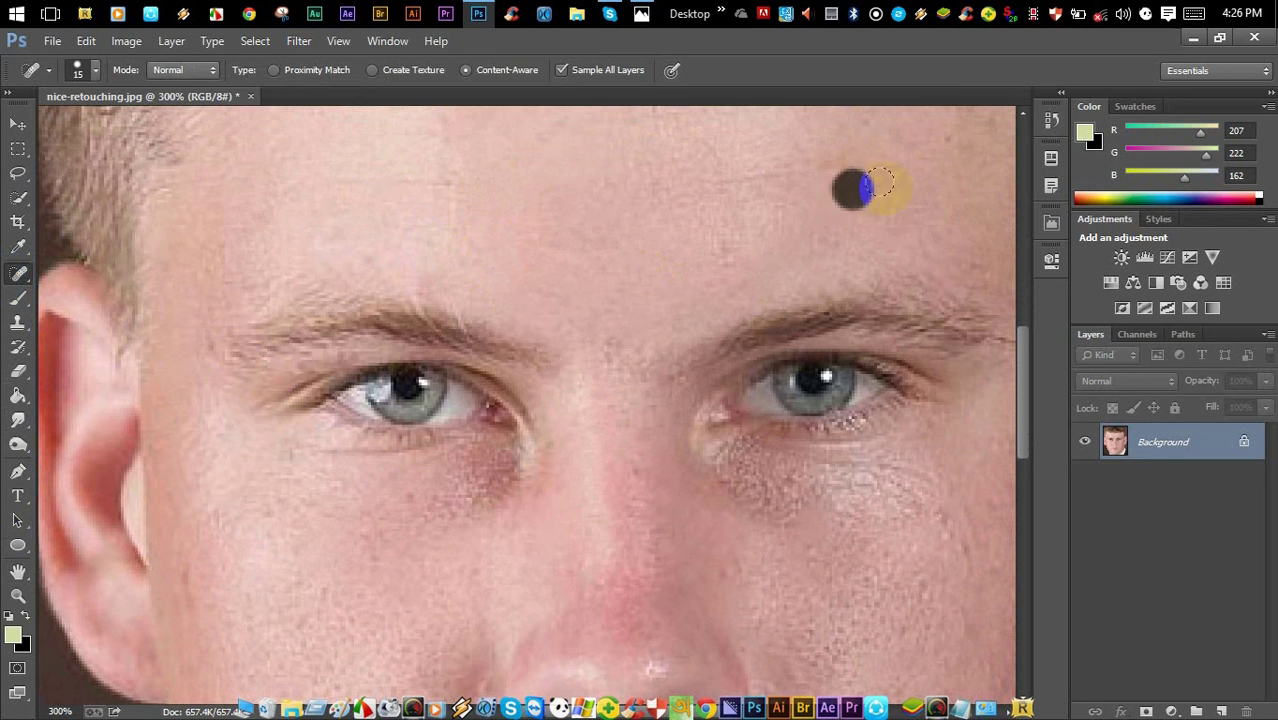
{"action": "scroll", "coordinate": [905, 208], "scroll_direction": "up", "scroll_amount": 3}
{"action": "left_click", "coordinate": [945, 215]}
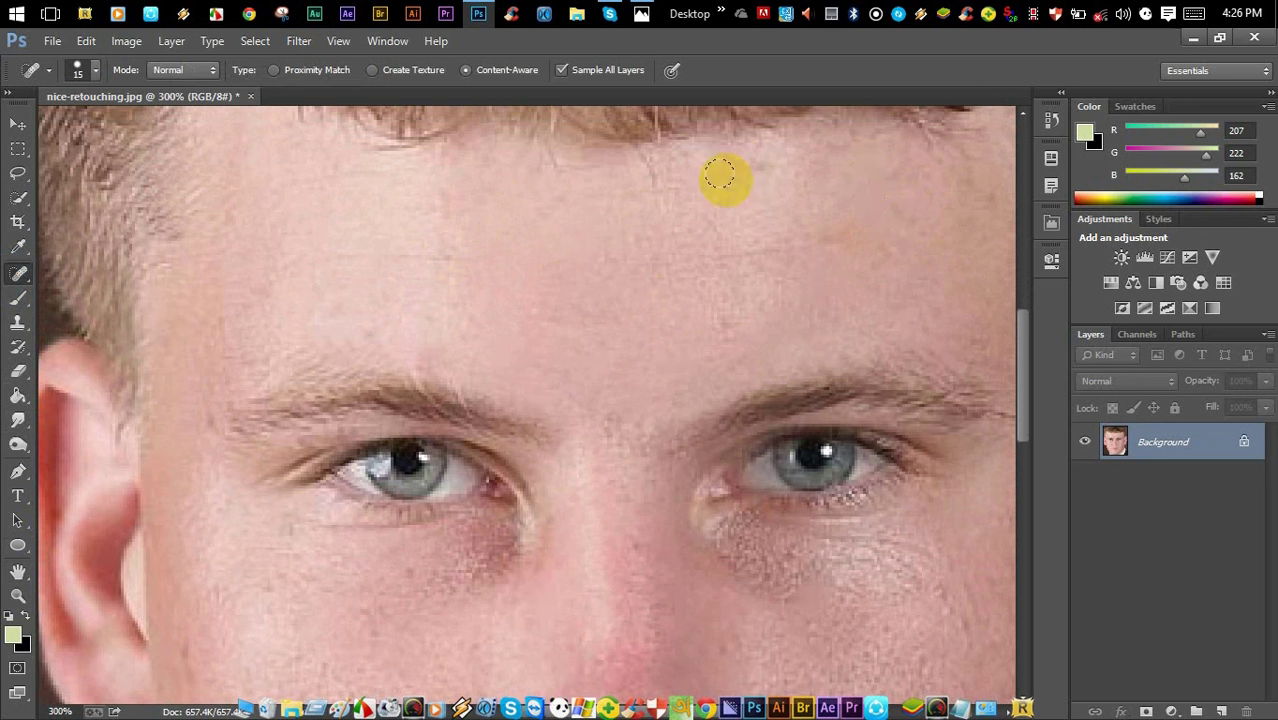
{"action": "left_click", "coordinate": [264, 217]}
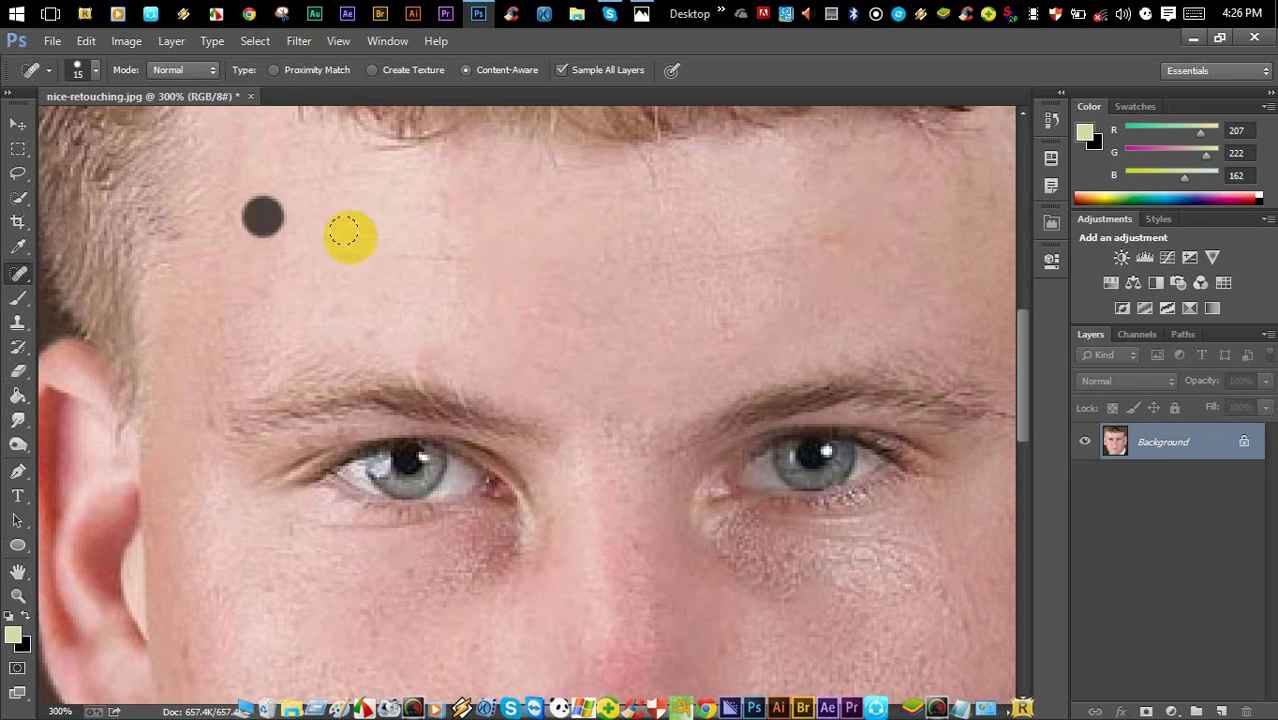
Step: Heal the last faint spots across the middle of the forehead and above the inner end of the image-right eyebrow
{"action": "left_click", "coordinate": [430, 217]}
{"action": "left_click", "coordinate": [574, 320]}
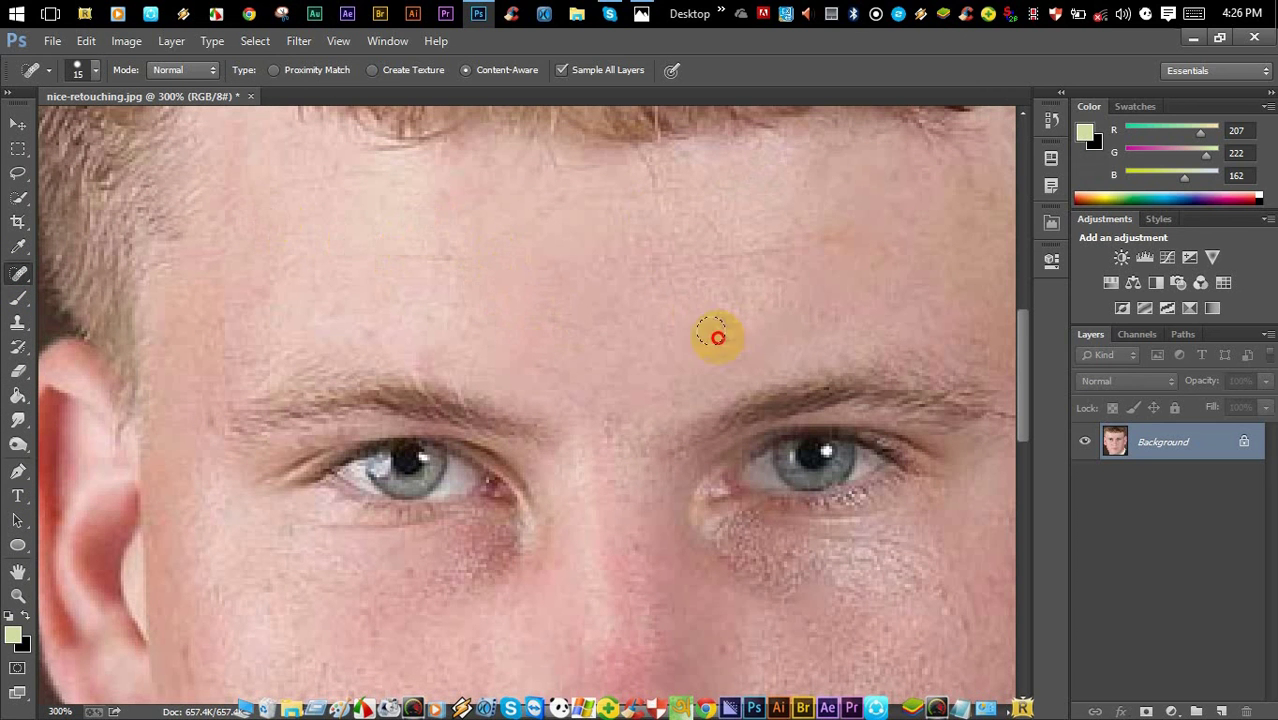
{"action": "left_click", "coordinate": [663, 375]}
Step: Heal the spots on the lower image-right cheek and beside the corner of the mouth with the Spot Healing Brush
{"action": "left_click_drag", "start_coordinate": [731, 537], "coordinate": [544, 180]}
{"action": "left_click", "coordinate": [684, 342]}
{"action": "left_click", "coordinate": [739, 429]}
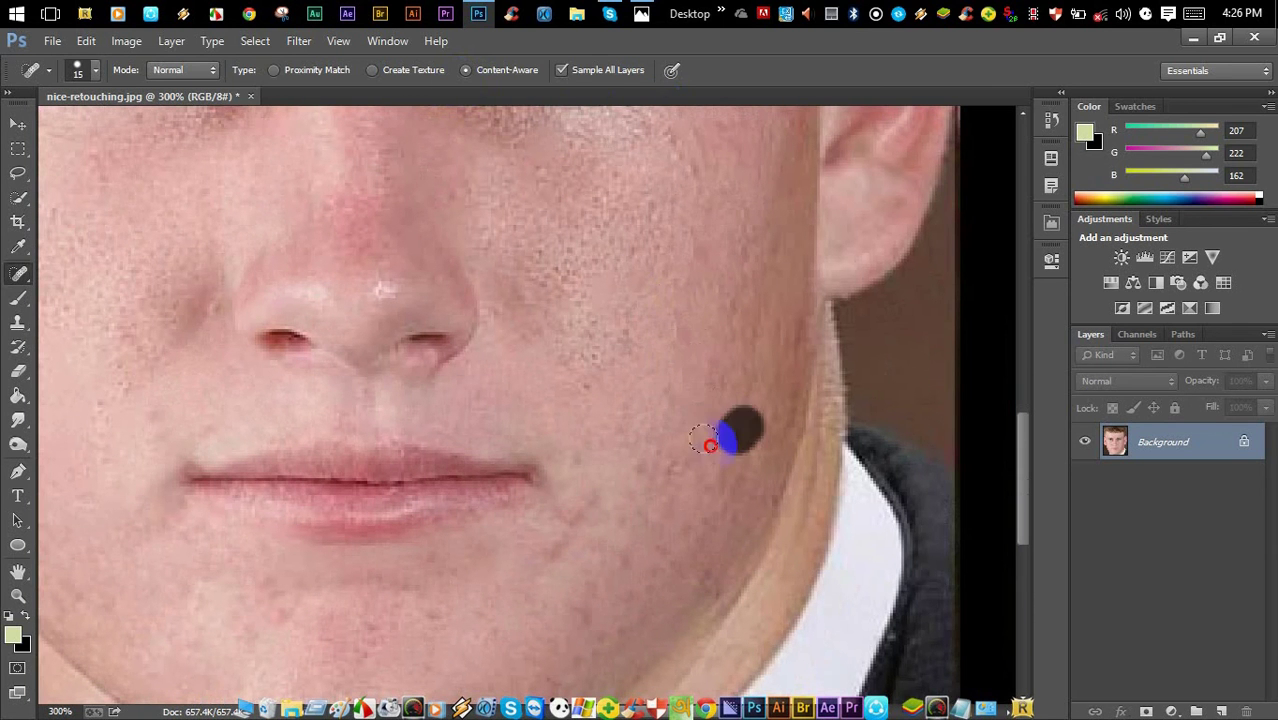
{"action": "left_click", "coordinate": [725, 410]}
{"action": "left_click", "coordinate": [551, 540]}
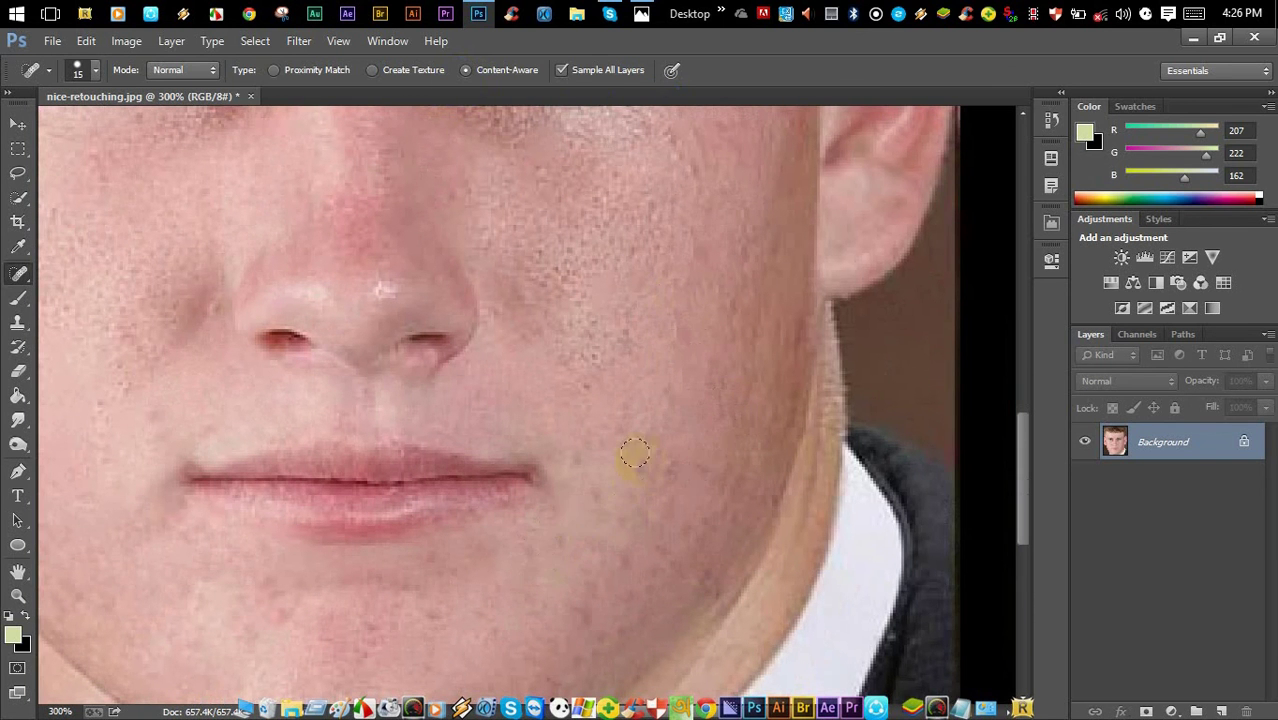
Step: Heal the spots on the outer and middle parts of the image-left cheek, including those near the ear
{"action": "mouse_move", "coordinate": [554, 381]}
{"action": "left_mouse_down"}
{"action": "mouse_move", "coordinate": [765, 435]}
{"action": "mouse_move", "coordinate": [857, 547]}
{"action": "left_mouse_up"}
{"action": "left_click_drag", "start_coordinate": [470, 458], "coordinate": [433, 493]}
{"action": "left_click", "coordinate": [333, 427]}
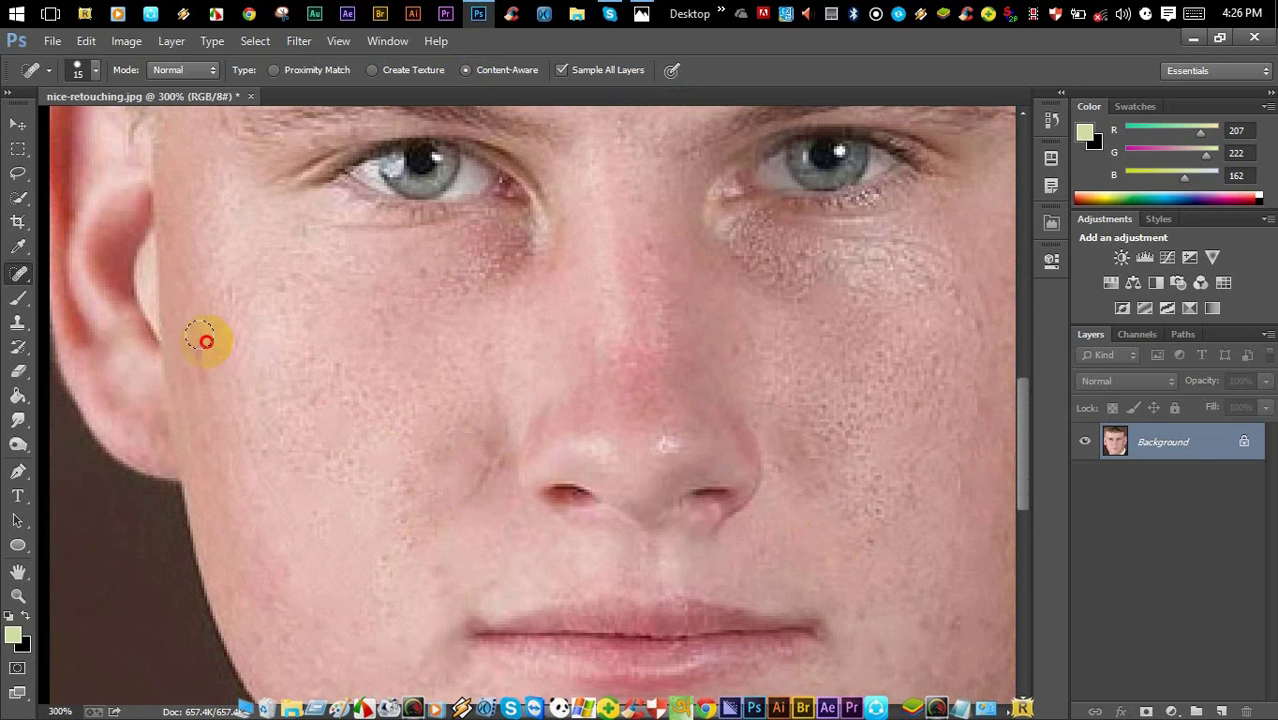
{"action": "left_click_drag", "start_coordinate": [206, 345], "coordinate": [206, 366]}
{"action": "left_click", "coordinate": [237, 393]}
{"action": "left_click", "coordinate": [337, 350]}
{"action": "left_click", "coordinate": [342, 436]}
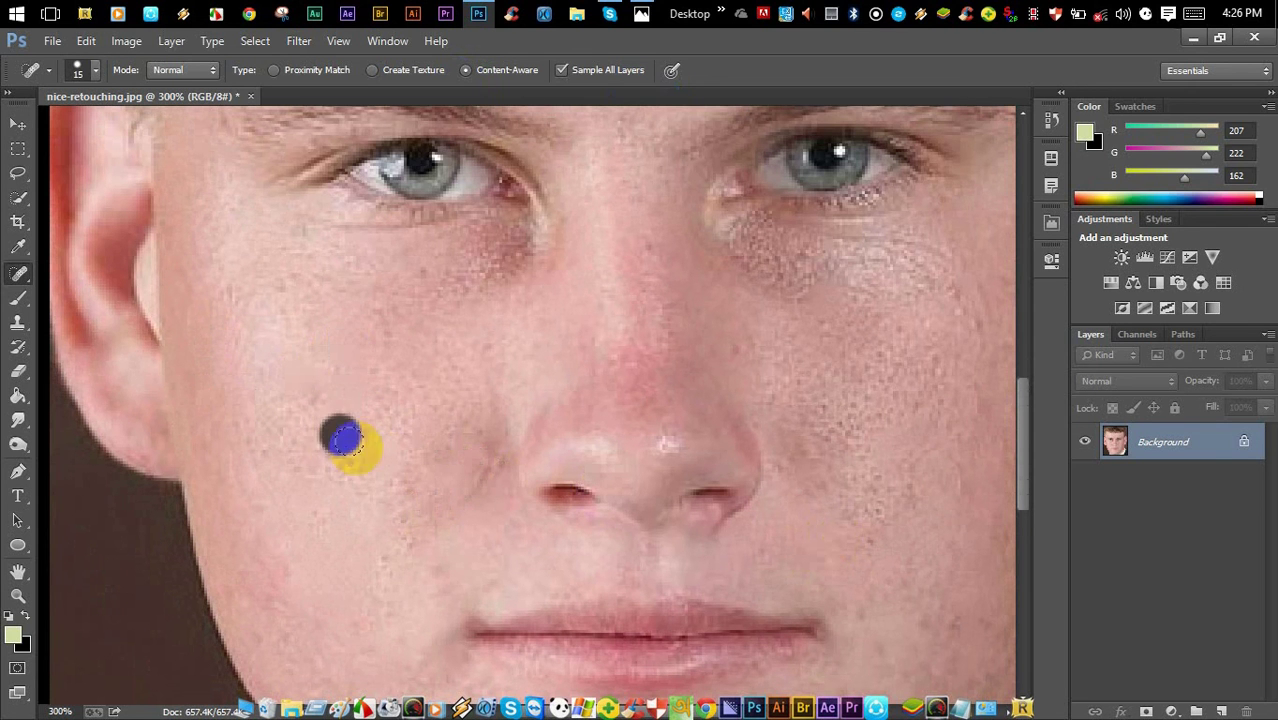
Step: Heal the remaining pores and small marks on the image-left cheek between the nose and the jaw
{"action": "left_click_drag", "start_coordinate": [421, 380], "coordinate": [408, 428]}
{"action": "left_click", "coordinate": [405, 460]}
{"action": "left_click", "coordinate": [318, 458]}
{"action": "left_click", "coordinate": [400, 520]}
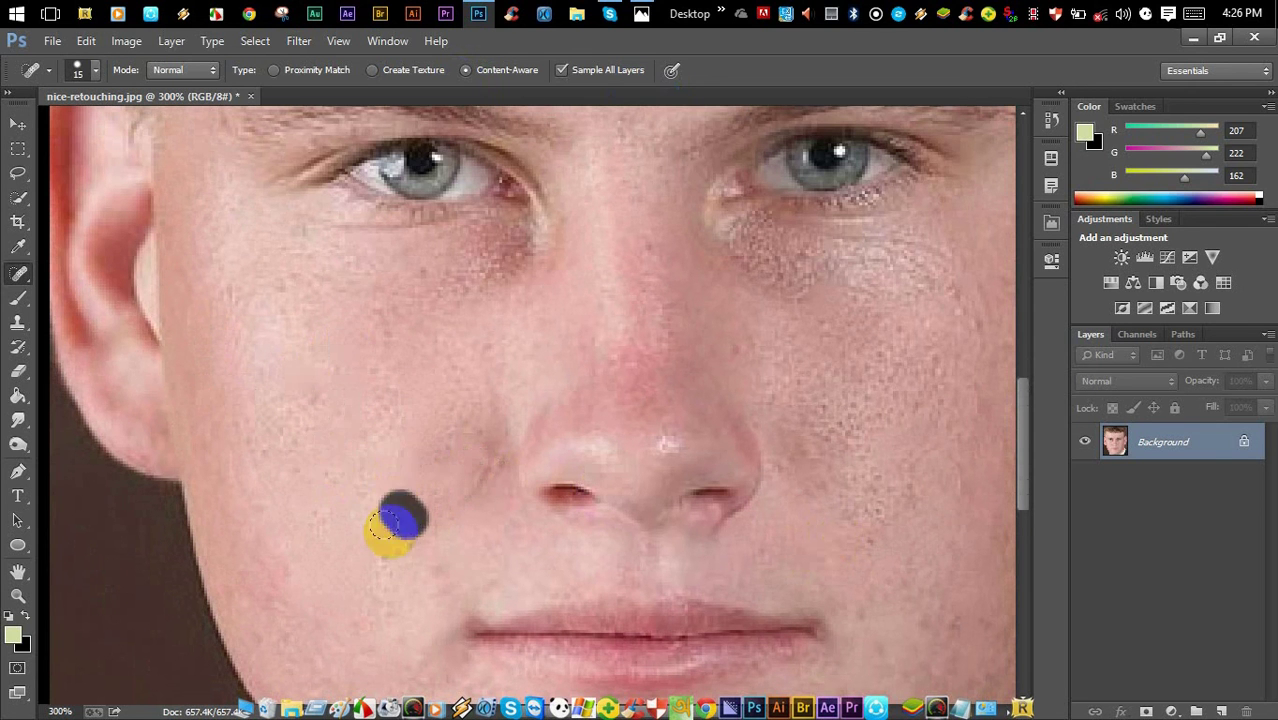
{"action": "left_click", "coordinate": [362, 472]}
{"action": "left_click", "coordinate": [291, 419]}
{"action": "left_click", "coordinate": [277, 385]}
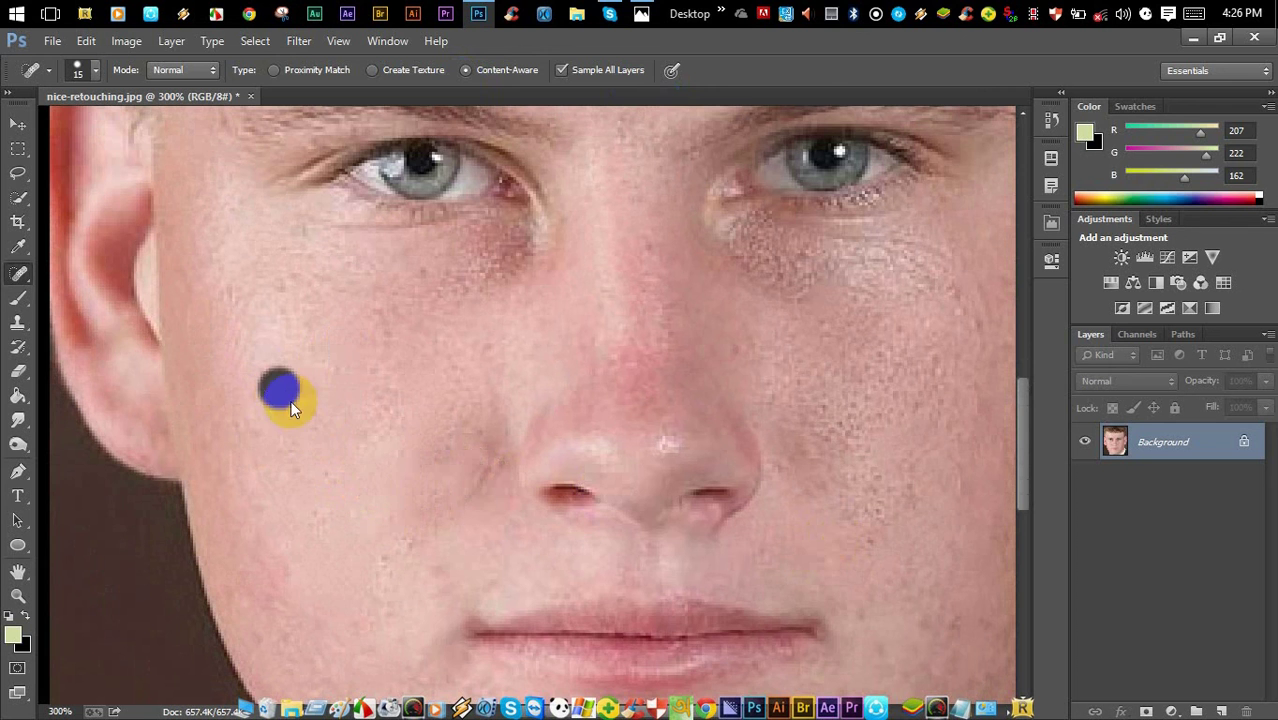
Step: Try to smooth the dark, rough skin beneath the image-left eye with the Spot Healing Brush
{"action": "scroll", "coordinate": [403, 415], "scroll_direction": "up", "scroll_amount": 2}
{"action": "scroll", "coordinate": [418, 410], "scroll_direction": "up", "scroll_amount": 2}
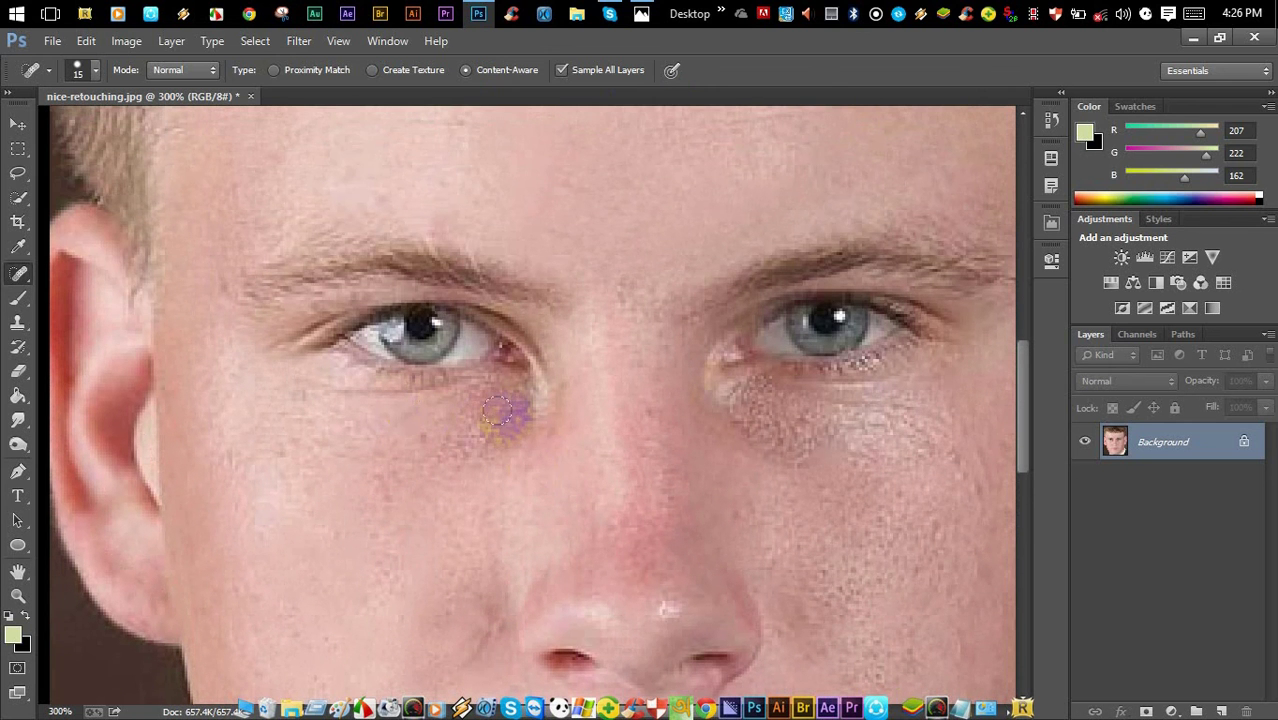
{"action": "left_click_drag", "start_coordinate": [497, 410], "coordinate": [445, 455]}
{"action": "left_click", "coordinate": [474, 408]}
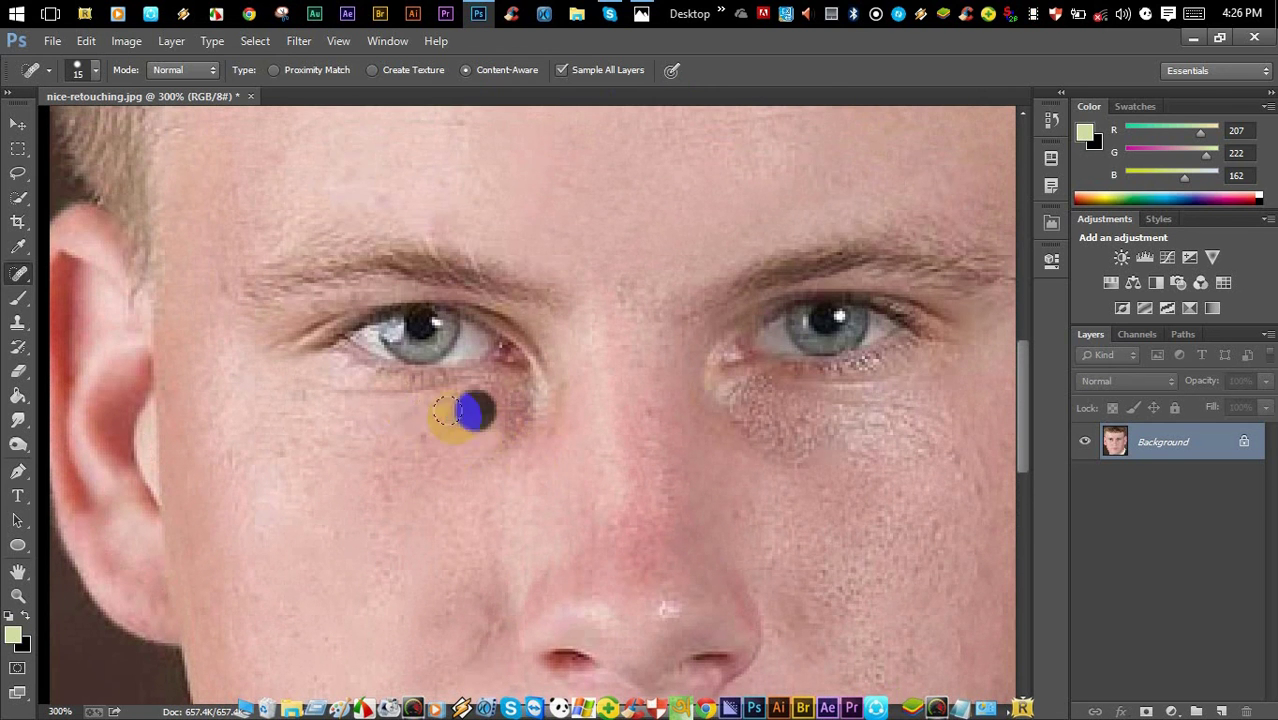
{"action": "left_click", "coordinate": [482, 454]}
{"action": "left_click", "coordinate": [529, 462]}
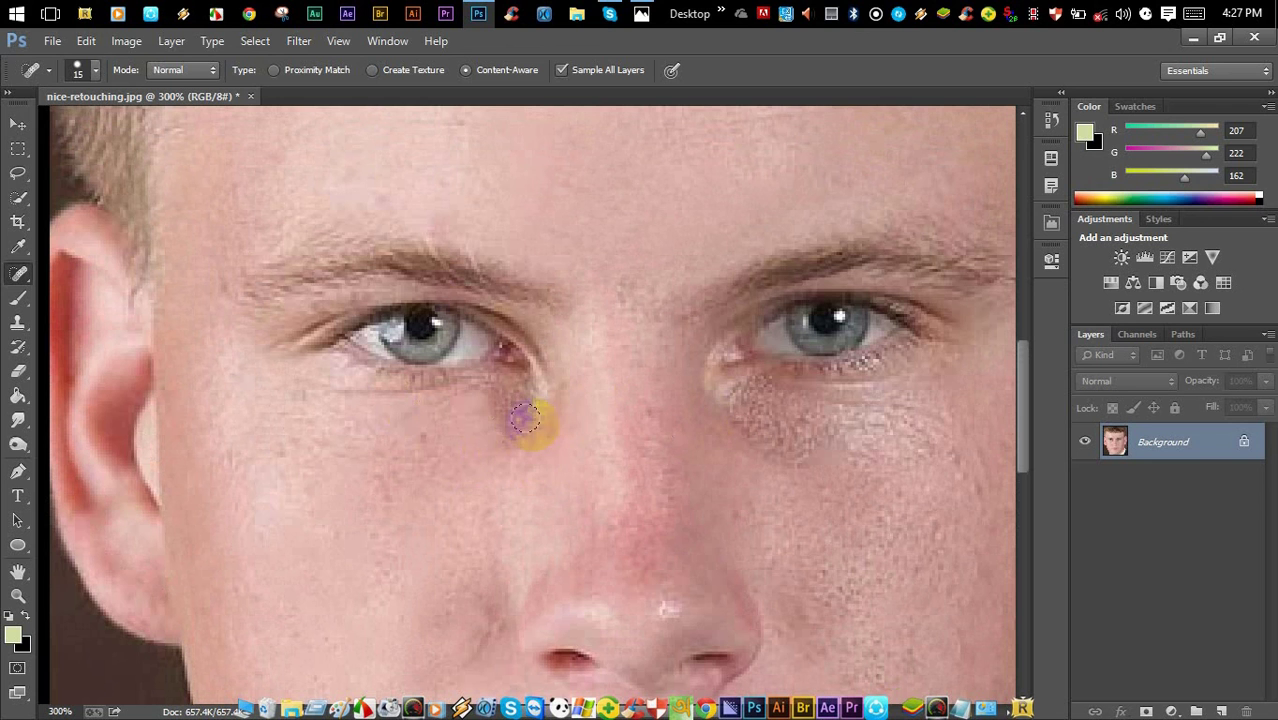
{"action": "scroll", "coordinate": [536, 379], "scroll_direction": "down", "scroll_amount": 1}
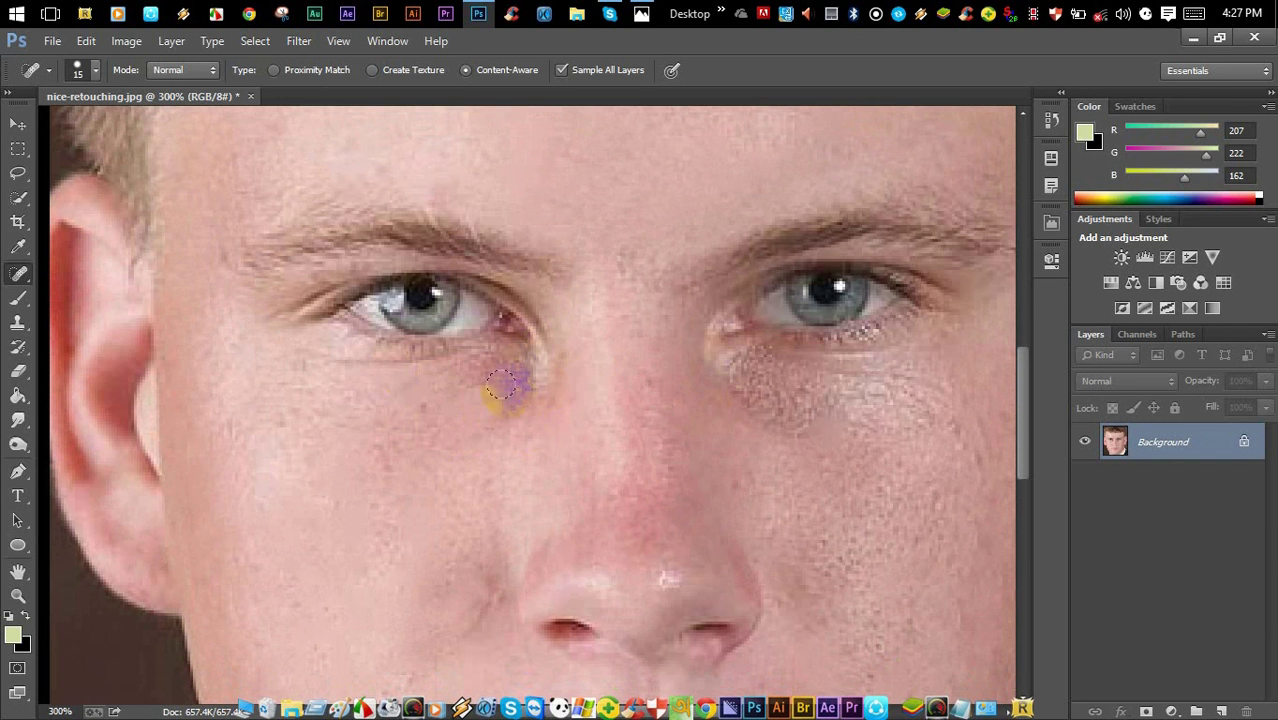
{"action": "left_click", "coordinate": [508, 391]}
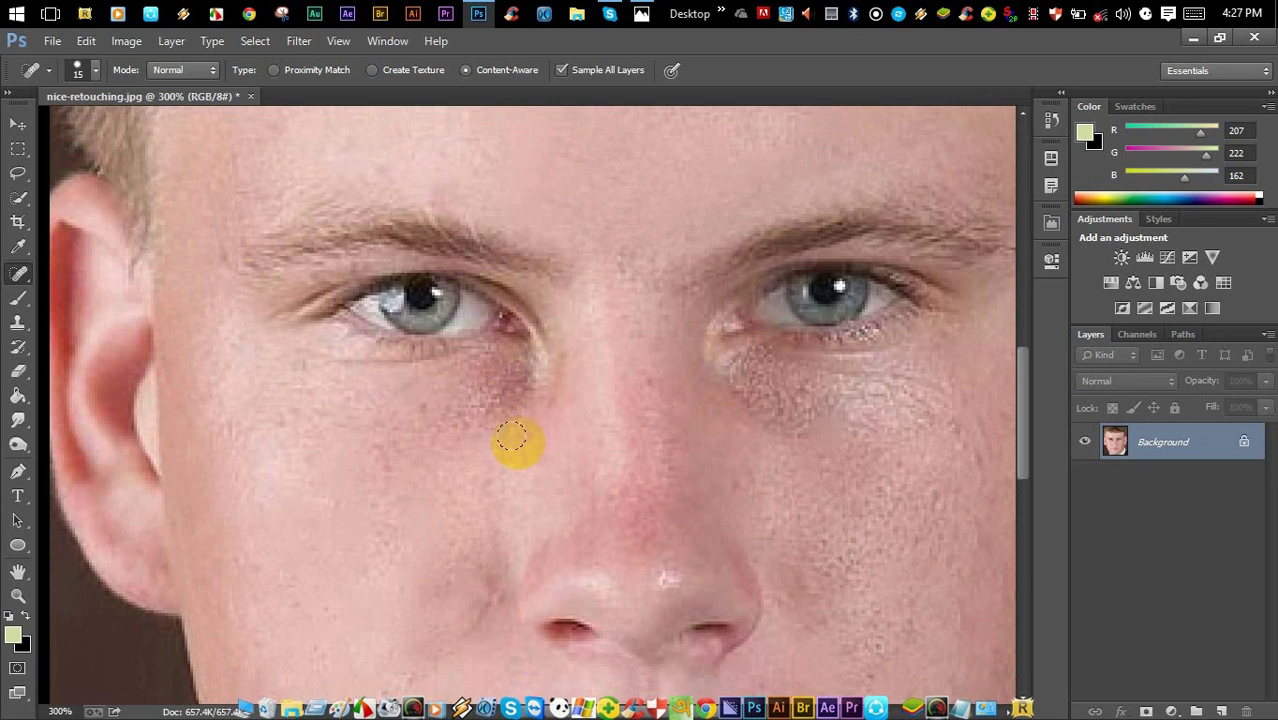
Step: Patch the rough skin under the image-left eye with the Patch Tool, sampling smooth skin from the cheek below, and clear the selection
{"action": "scroll", "coordinate": [511, 440], "scroll_direction": "down", "scroll_amount": 4}
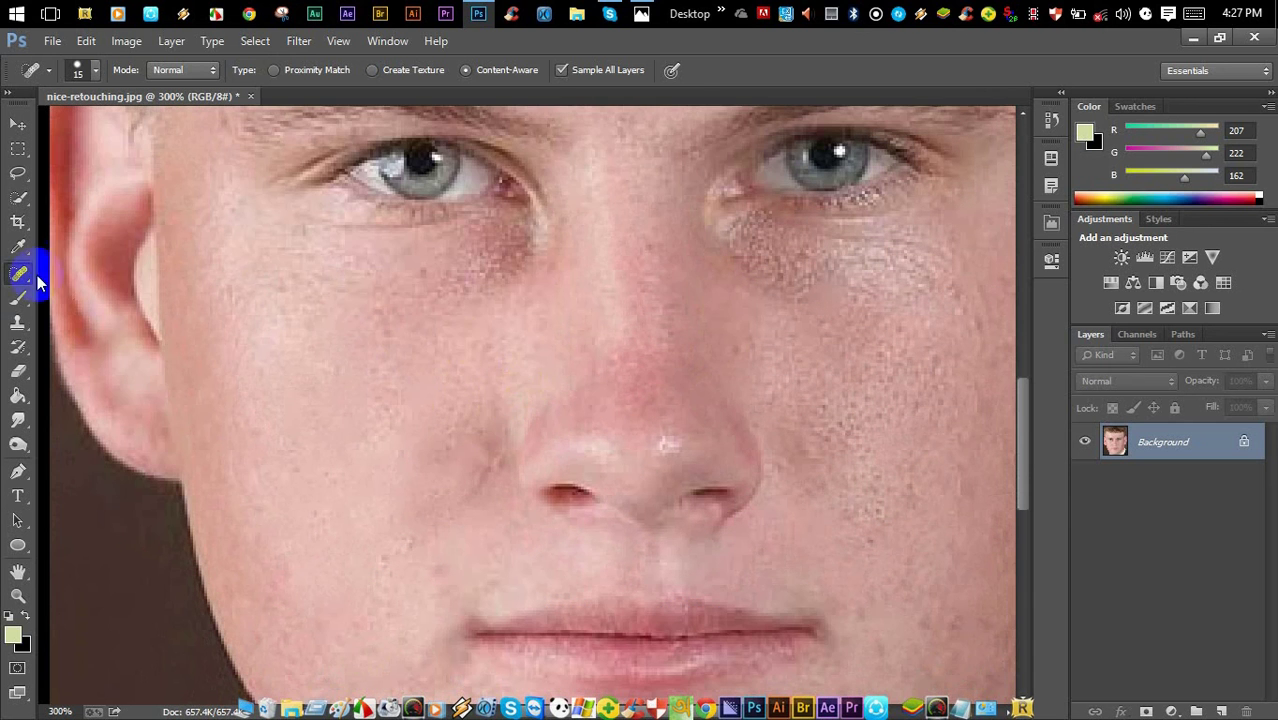
{"action": "scroll", "coordinate": [571, 491], "scroll_direction": "down", "scroll_amount": 6}
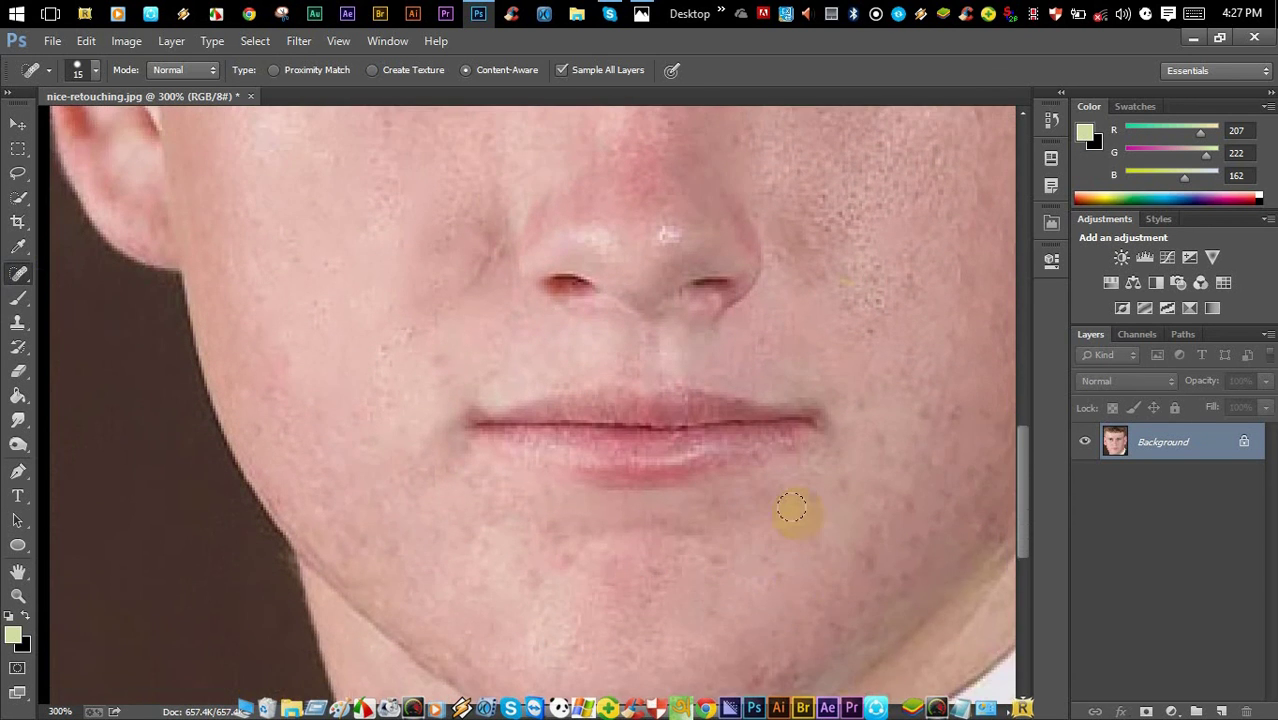
{"action": "scroll", "coordinate": [790, 510], "scroll_direction": "up", "scroll_amount": 7}
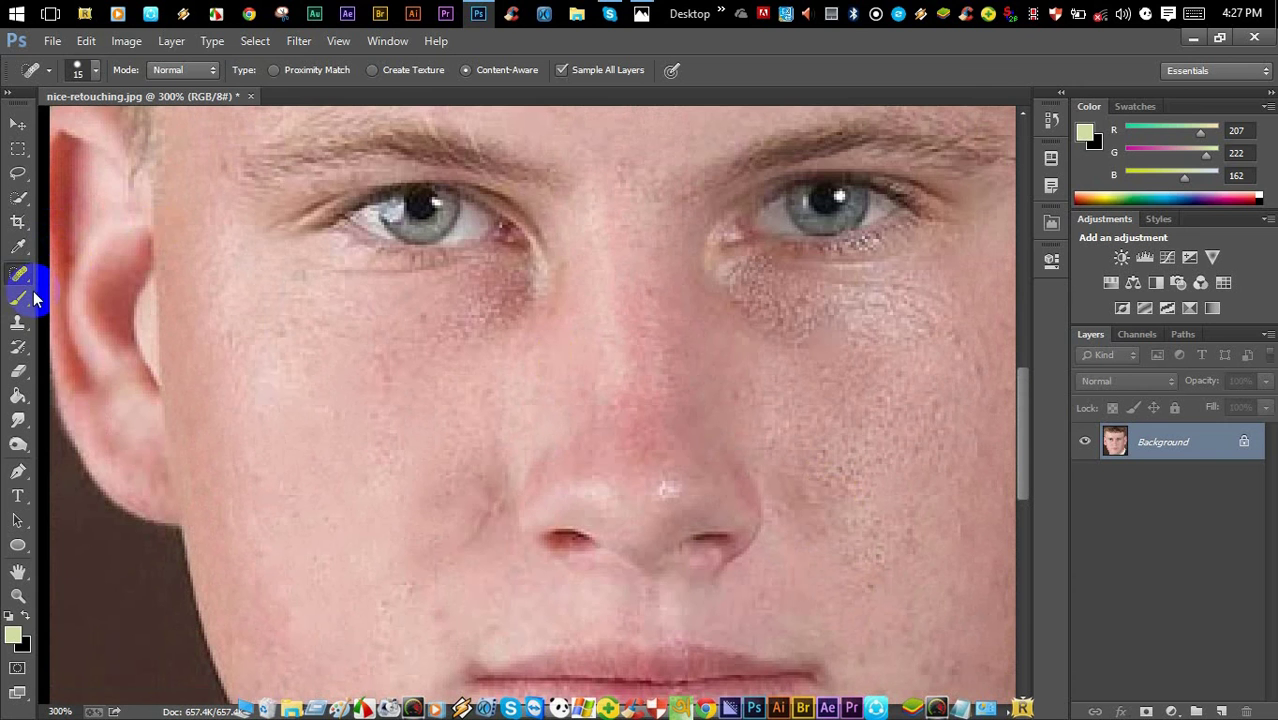
{"action": "left_click", "coordinate": [25, 277]}
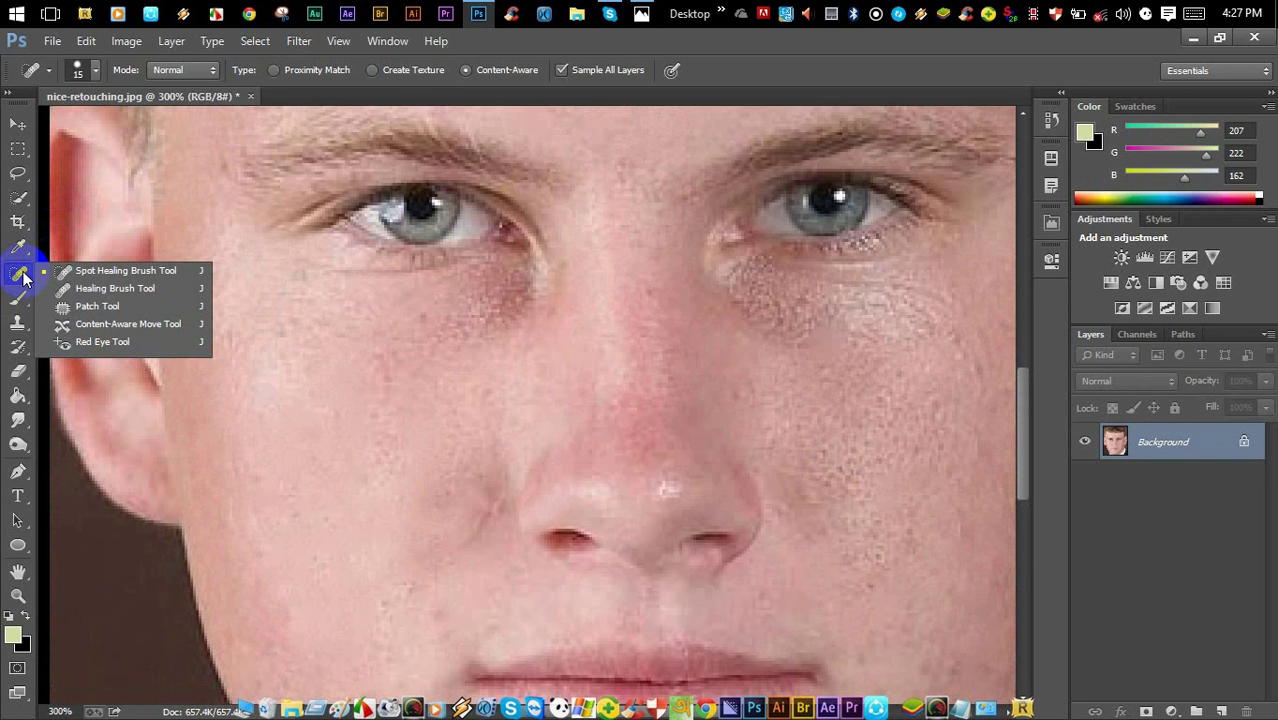
{"action": "left_click", "coordinate": [118, 306]}
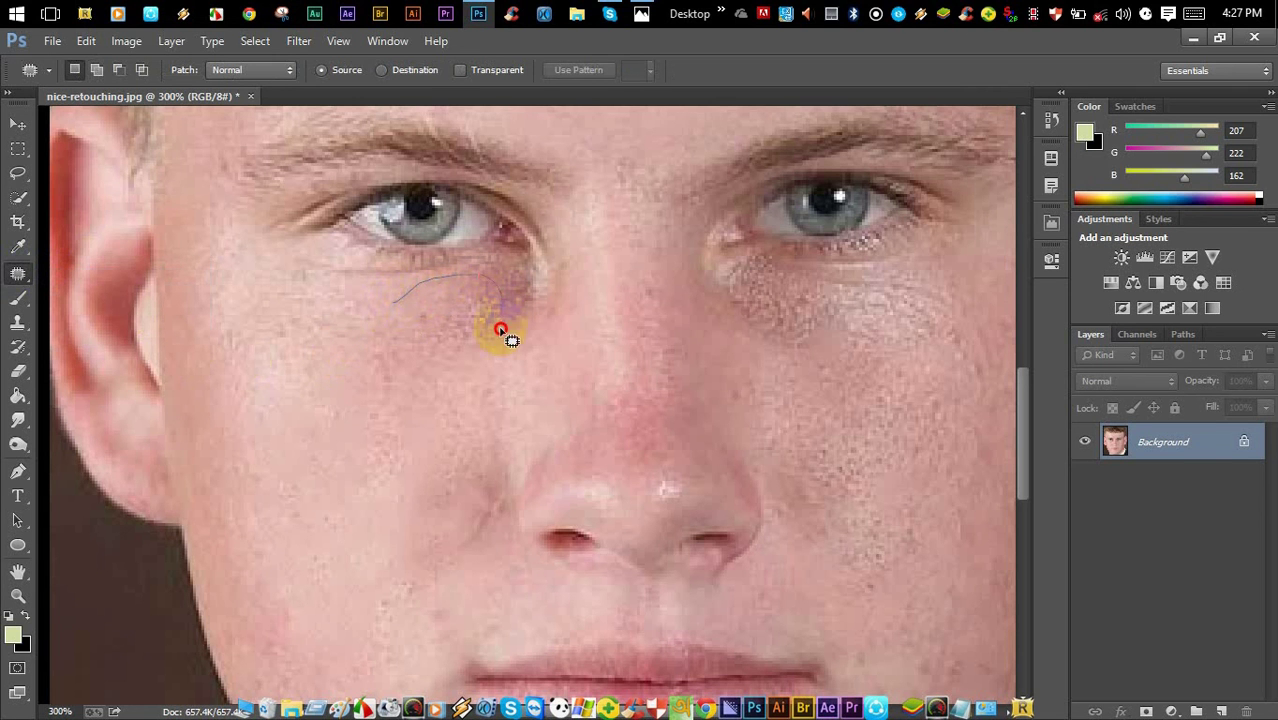
{"action": "mouse_move", "coordinate": [471, 371]}
{"action": "left_mouse_down"}
{"action": "mouse_move", "coordinate": [422, 370]}
{"action": "mouse_move", "coordinate": [412, 296]}
{"action": "left_mouse_up"}
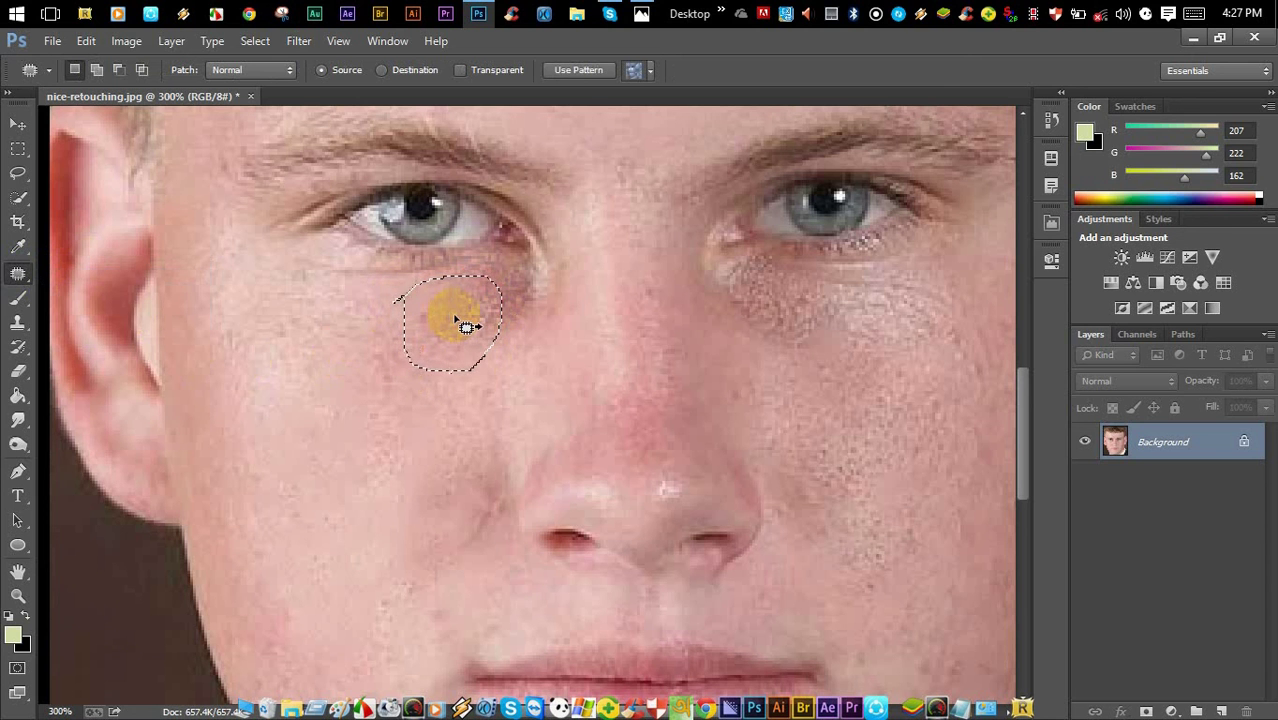
{"action": "left_click_drag", "start_coordinate": [454, 318], "coordinate": [322, 451]}
{"action": "key", "text": "ctrl+d"}
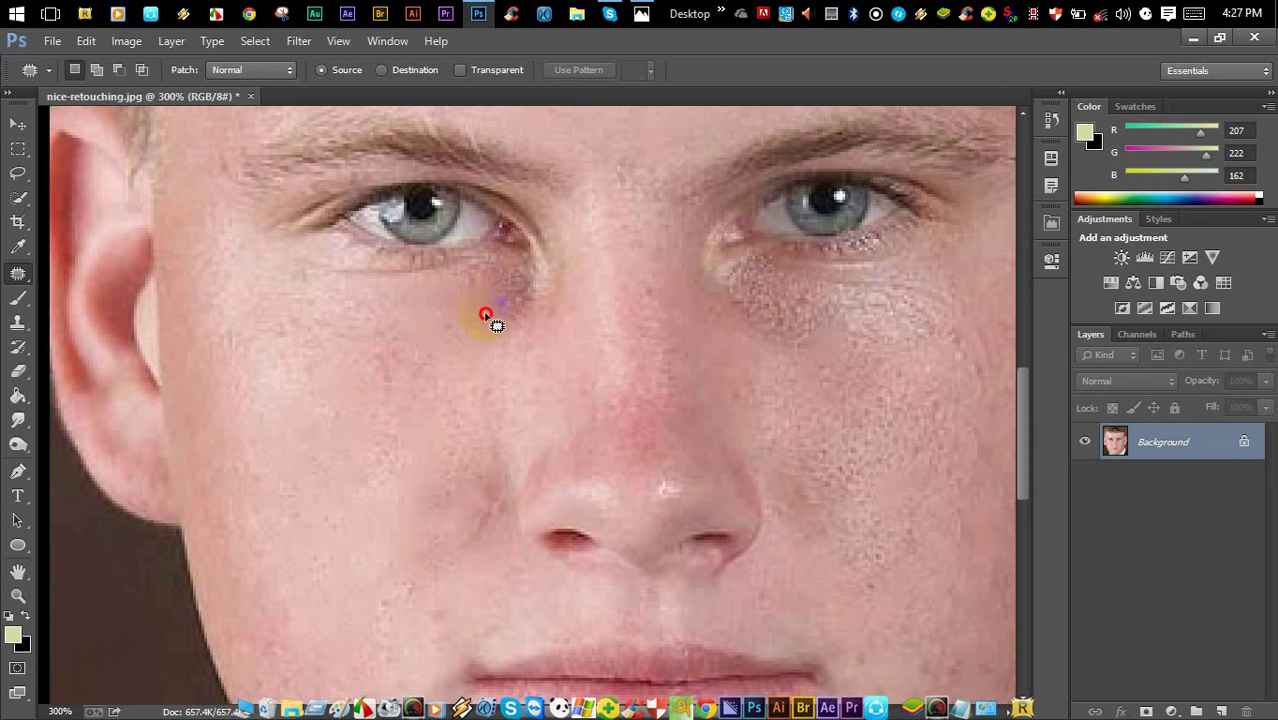
Step: Patch the dark area near the inner corner of the image-left eye and the strip below its lower lid with nearby smooth skin
{"action": "left_click_drag", "start_coordinate": [525, 298], "coordinate": [530, 284]}
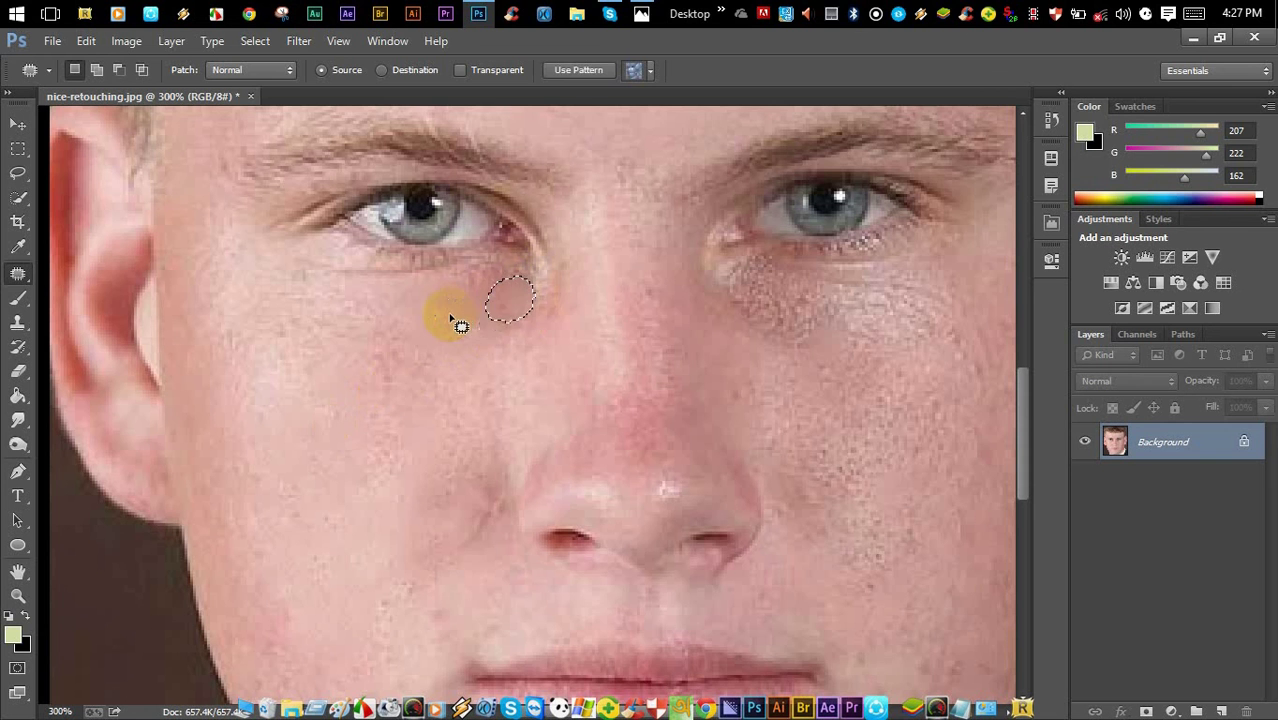
{"action": "left_click", "coordinate": [462, 322]}
{"action": "scroll", "coordinate": [491, 342], "scroll_direction": "up", "scroll_amount": 1}
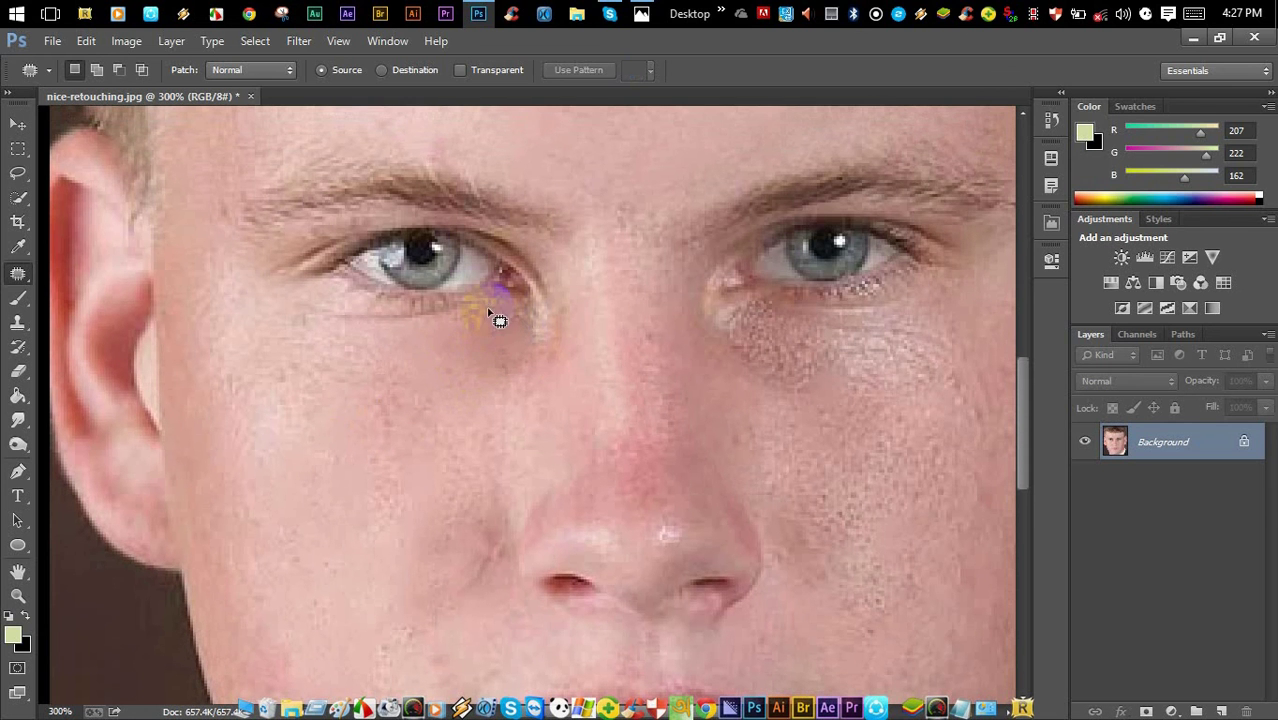
{"action": "left_click_drag", "start_coordinate": [496, 321], "coordinate": [425, 368]}
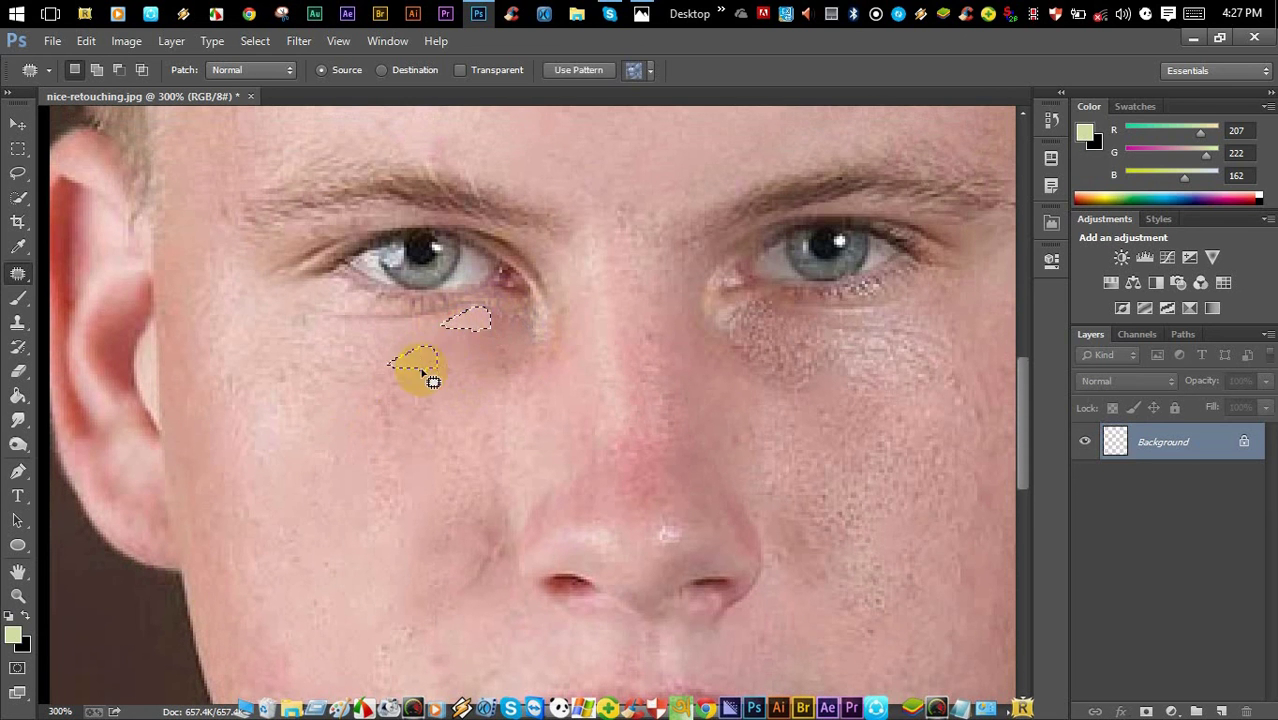
{"action": "key", "text": "ctrl+d"}
Step: Patch the rough, dark skin under the inner half of the image-right eye using smooth skin from the cheeks, and clear the selection
{"action": "scroll", "coordinate": [456, 397], "scroll_direction": "up", "scroll_amount": 2}
{"action": "scroll", "coordinate": [456, 397], "scroll_direction": "up", "scroll_amount": 1}
{"action": "scroll", "coordinate": [759, 422], "scroll_direction": "down", "scroll_amount": 3}
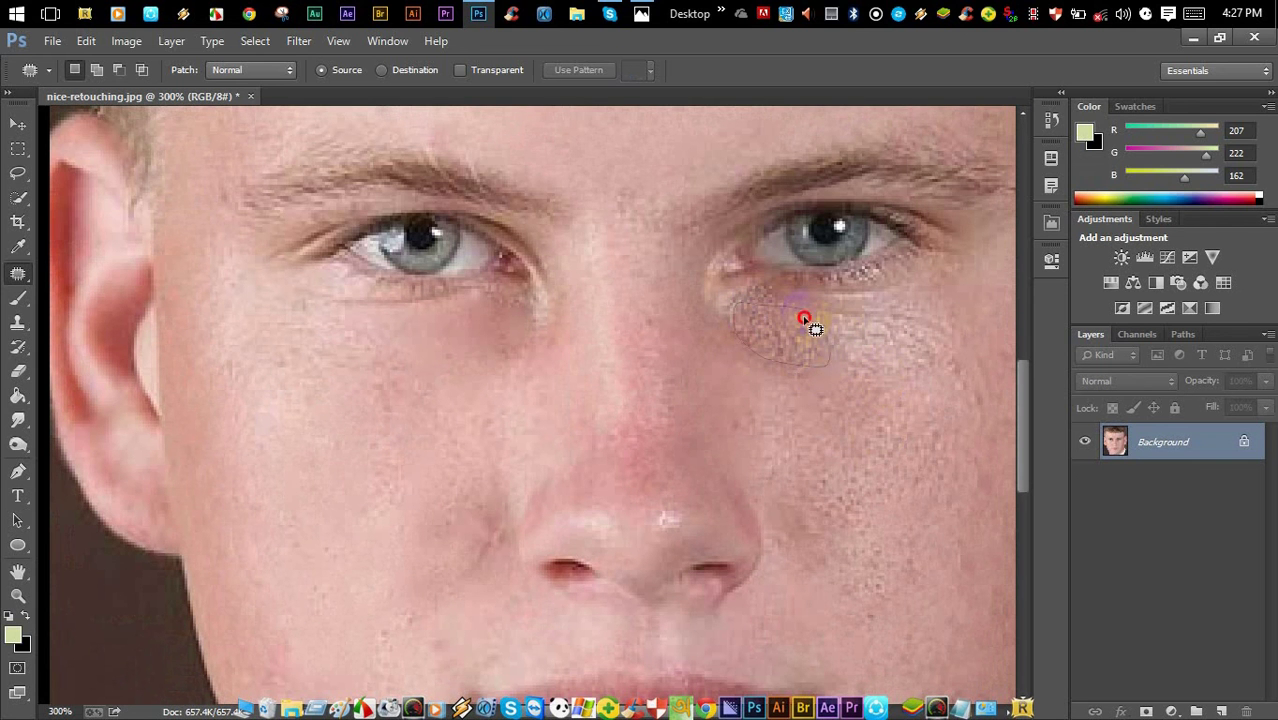
{"action": "left_click_drag", "start_coordinate": [785, 327], "coordinate": [782, 305]}
{"action": "mouse_move", "coordinate": [784, 330]}
{"action": "left_mouse_down"}
{"action": "mouse_move", "coordinate": [856, 391]}
{"action": "mouse_move", "coordinate": [880, 432]}
{"action": "left_mouse_up"}
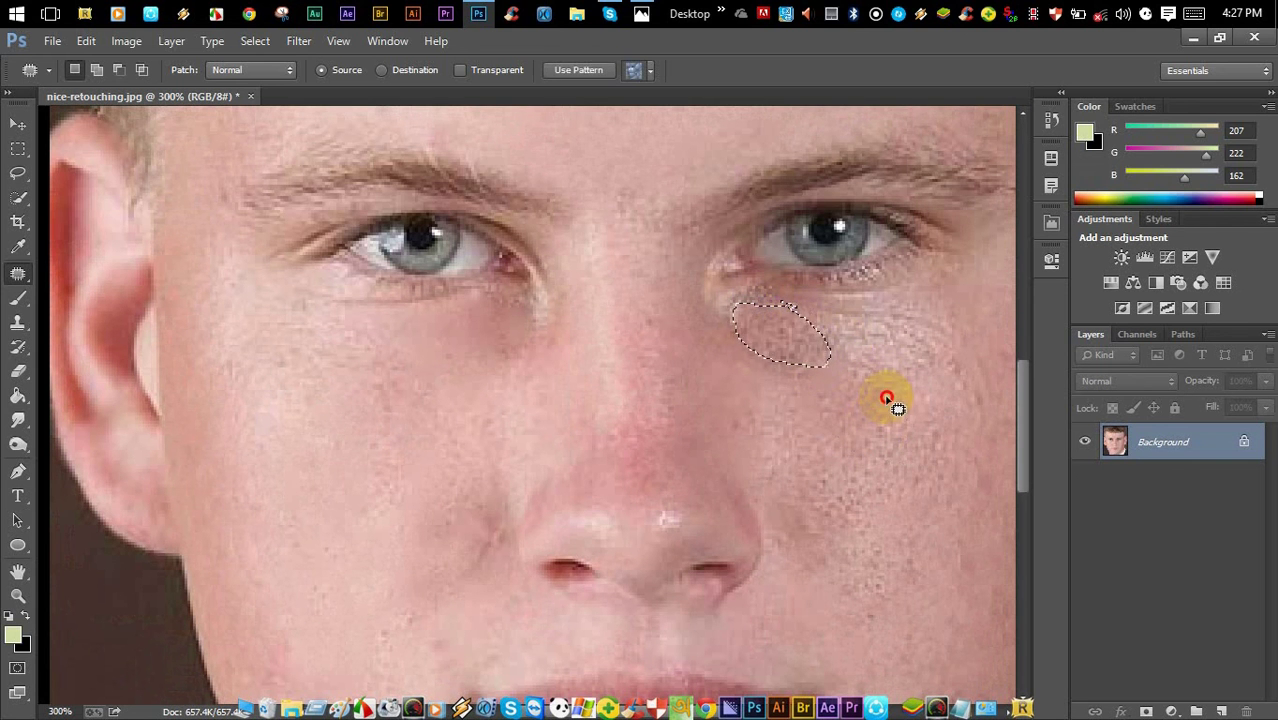
{"action": "mouse_move", "coordinate": [788, 291]}
{"action": "left_mouse_down"}
{"action": "mouse_move", "coordinate": [743, 341]}
{"action": "mouse_move", "coordinate": [780, 382]}
{"action": "mouse_move", "coordinate": [833, 370]}
{"action": "mouse_move", "coordinate": [831, 317]}
{"action": "mouse_move", "coordinate": [801, 332]}
{"action": "mouse_move", "coordinate": [833, 369]}
{"action": "mouse_move", "coordinate": [885, 566]}
{"action": "mouse_move", "coordinate": [918, 505]}
{"action": "left_mouse_up"}
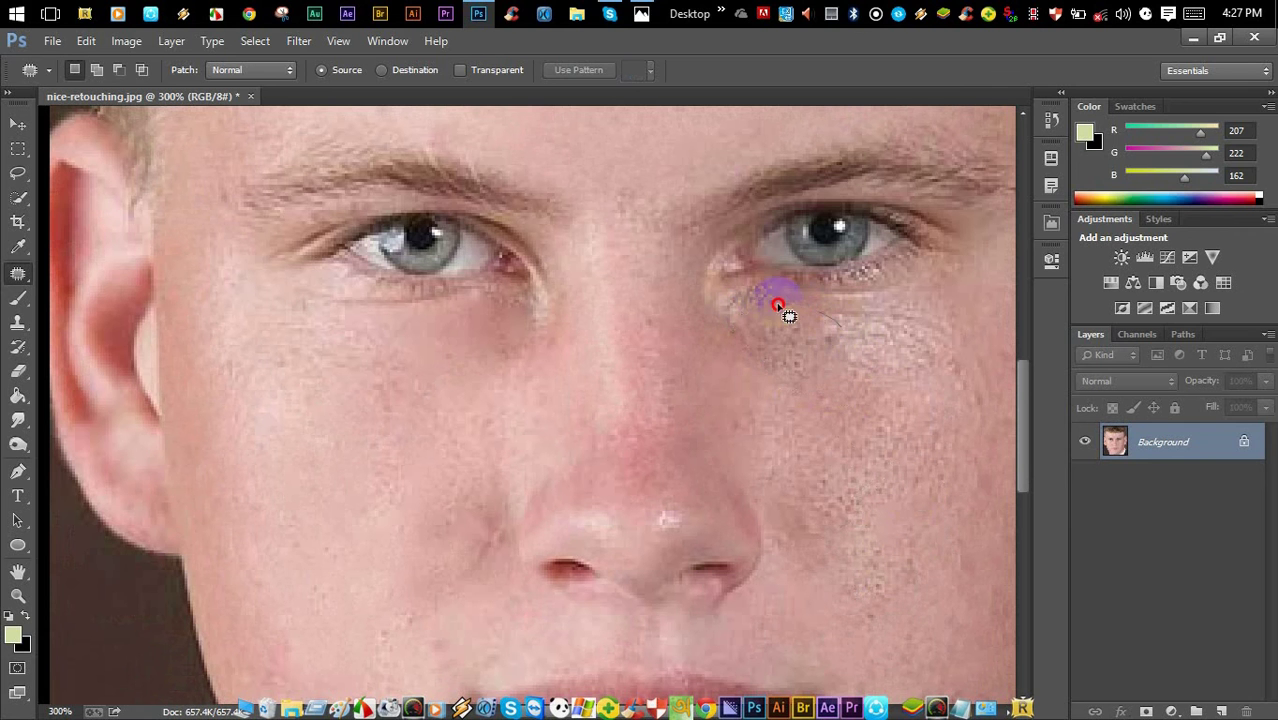
{"action": "left_click_drag", "start_coordinate": [816, 327], "coordinate": [818, 325]}
{"action": "mouse_move", "coordinate": [812, 332]}
{"action": "left_mouse_down"}
{"action": "mouse_move", "coordinate": [646, 378]}
{"action": "mouse_move", "coordinate": [424, 420]}
{"action": "mouse_move", "coordinate": [320, 456]}
{"action": "left_mouse_up"}
{"action": "left_click", "coordinate": [853, 392]}
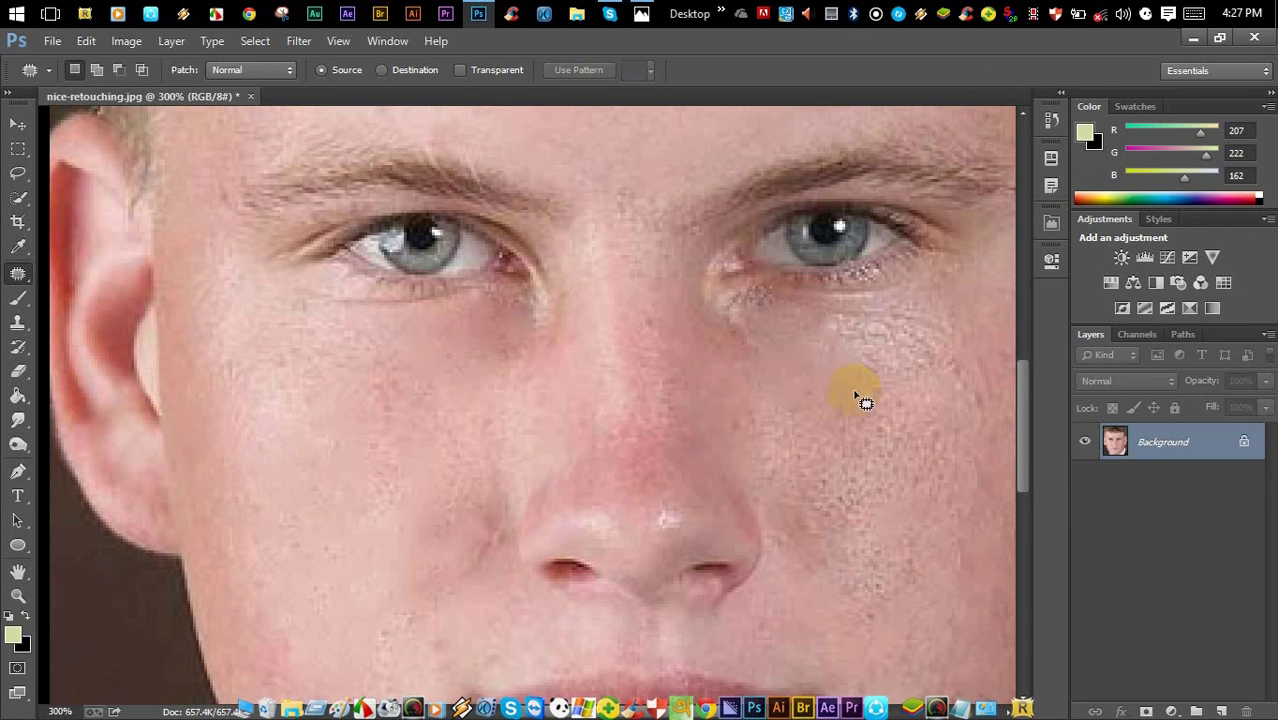
Step: Patch the large pored area and the upper part of the image-right cheek with smoother skin from lower down, and deselect
{"action": "mouse_move", "coordinate": [896, 413]}
{"action": "left_mouse_down"}
{"action": "mouse_move", "coordinate": [516, 351]}
{"action": "mouse_move", "coordinate": [540, 278]}
{"action": "left_mouse_up"}
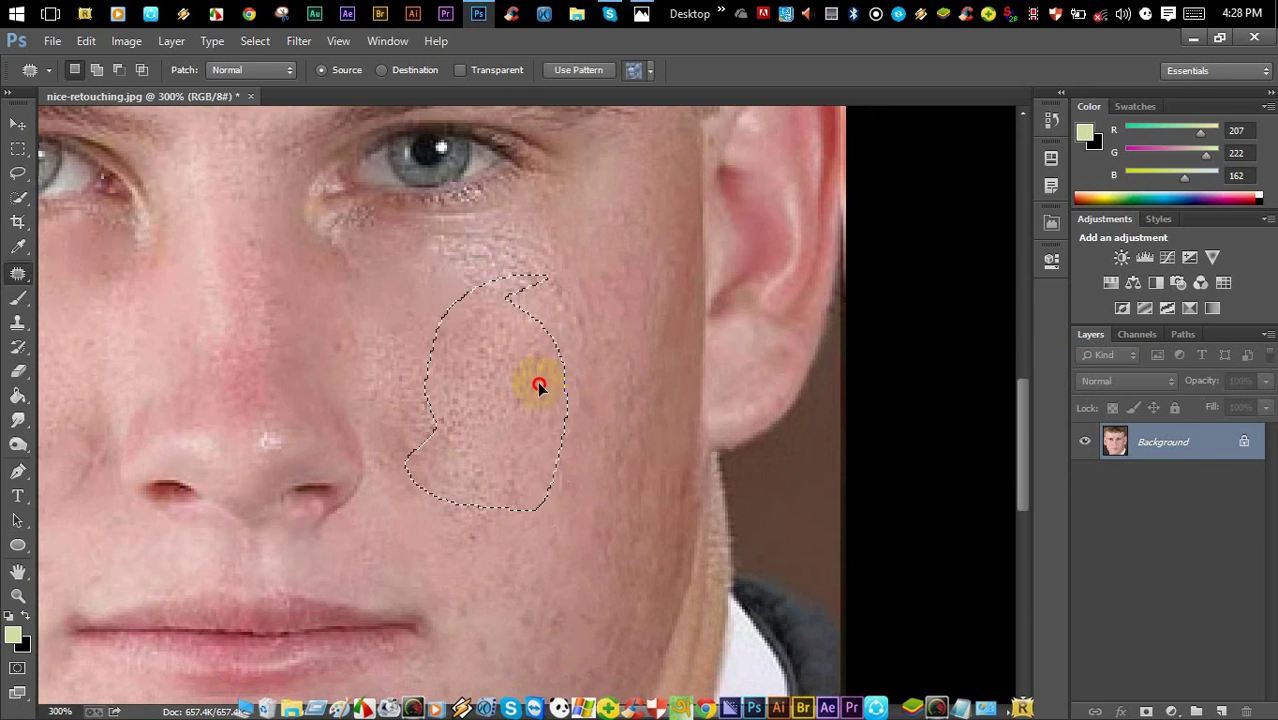
{"action": "mouse_move", "coordinate": [536, 379]}
{"action": "left_mouse_down"}
{"action": "mouse_move", "coordinate": [614, 453]}
{"action": "mouse_move", "coordinate": [625, 526]}
{"action": "mouse_move", "coordinate": [608, 565]}
{"action": "mouse_move", "coordinate": [630, 502]}
{"action": "left_mouse_up"}
{"action": "scroll", "coordinate": [599, 428], "scroll_direction": "up", "scroll_amount": 3}
{"action": "mouse_move", "coordinate": [573, 351]}
{"action": "left_mouse_down"}
{"action": "mouse_move", "coordinate": [469, 375]}
{"action": "mouse_move", "coordinate": [488, 414]}
{"action": "mouse_move", "coordinate": [594, 397]}
{"action": "mouse_move", "coordinate": [556, 353]}
{"action": "mouse_move", "coordinate": [555, 477]}
{"action": "mouse_move", "coordinate": [575, 503]}
{"action": "left_mouse_up"}
{"action": "key", "text": "ctrl+d"}
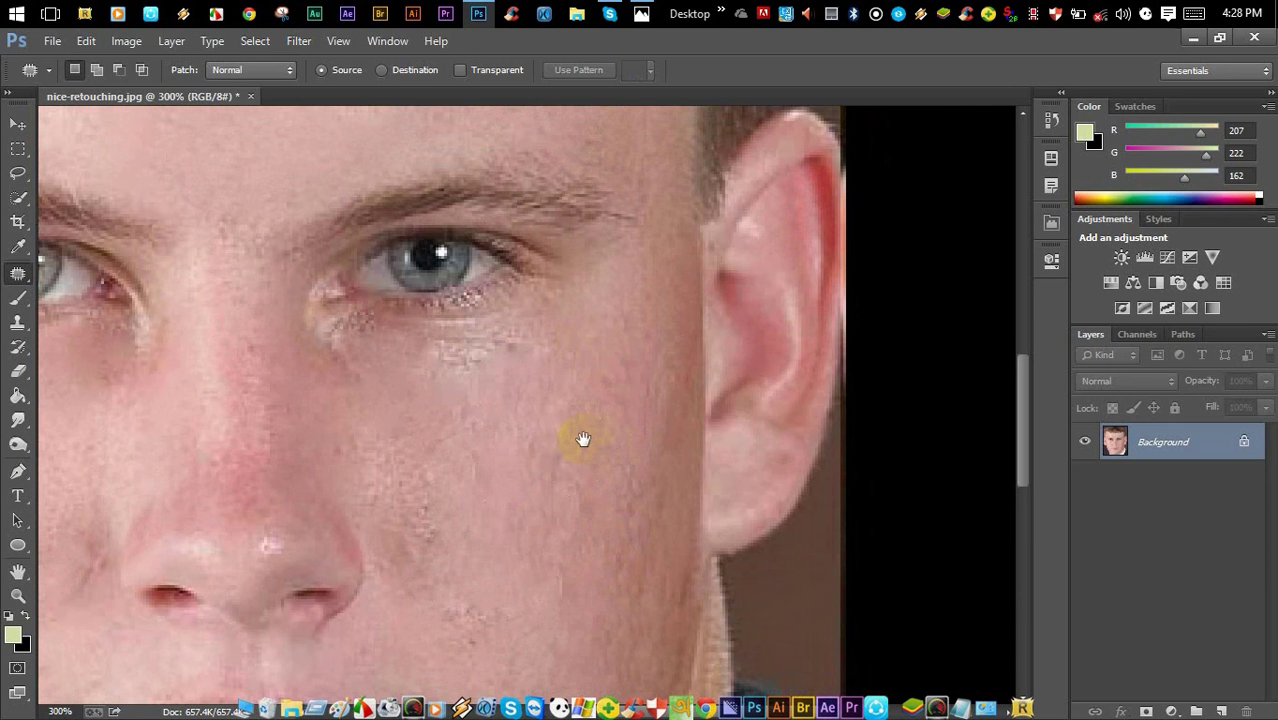
Step: Patch the uneven skin on the image-right side of the forehead using skin from the middle of the forehead, and deselect
{"action": "scroll", "coordinate": [690, 528], "scroll_direction": "up", "scroll_amount": 8}
{"action": "scroll", "coordinate": [690, 528], "scroll_direction": "left", "scroll_amount": 10}
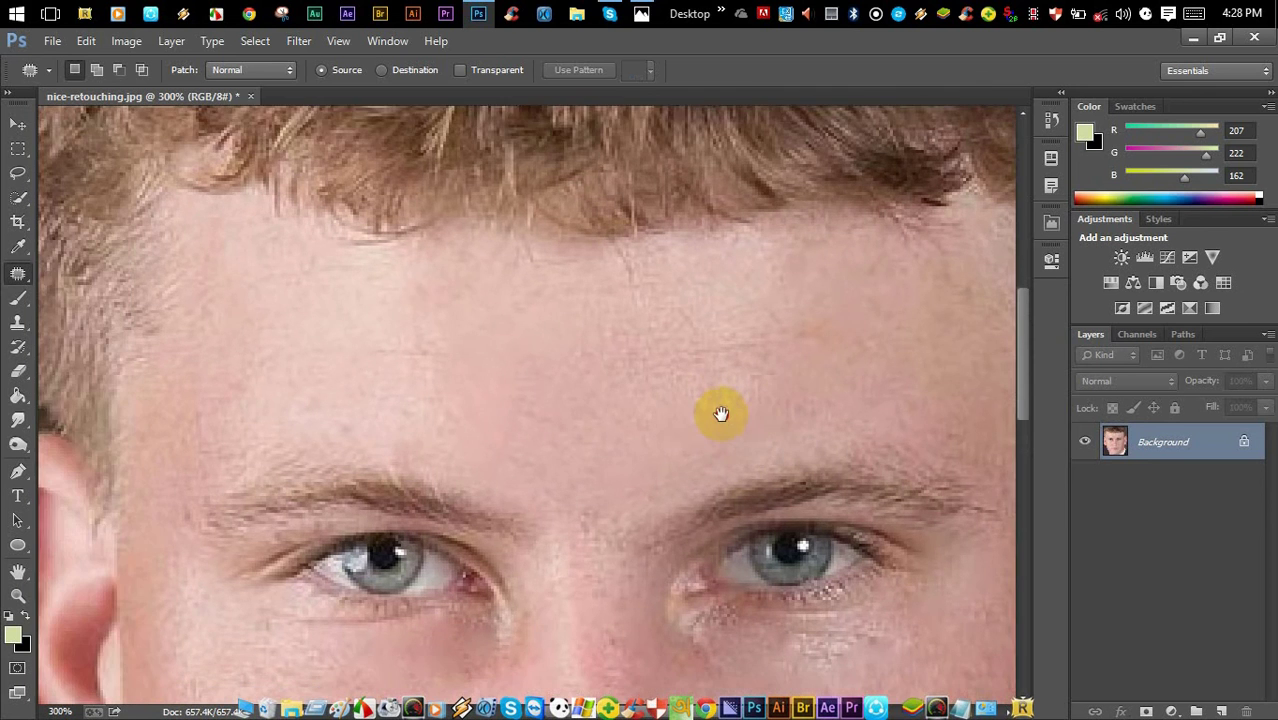
{"action": "scroll", "coordinate": [693, 428], "scroll_direction": "up", "scroll_amount": 3}
{"action": "scroll", "coordinate": [693, 428], "scroll_direction": "right", "scroll_amount": 1}
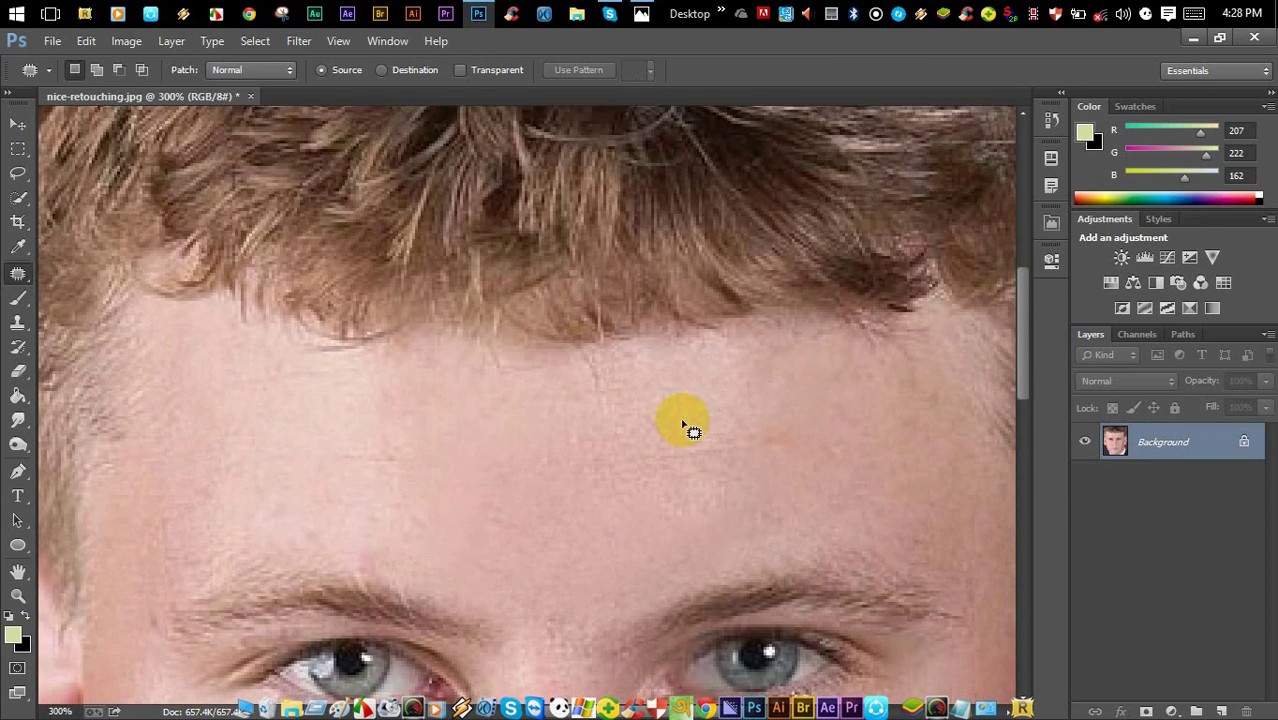
{"action": "scroll", "coordinate": [688, 428], "scroll_direction": "down", "scroll_amount": 6}
{"action": "mouse_move", "coordinate": [830, 254]}
{"action": "left_mouse_down"}
{"action": "mouse_move", "coordinate": [777, 237]}
{"action": "mouse_move", "coordinate": [677, 323]}
{"action": "mouse_move", "coordinate": [790, 276]}
{"action": "mouse_move", "coordinate": [663, 263]}
{"action": "mouse_move", "coordinate": [565, 280]}
{"action": "left_mouse_up"}
{"action": "key", "text": "ctrl+d"}
Step: Patch the spotted skin on the lower image-right cheek beside the mouth with the Patch Tool
{"action": "scroll", "coordinate": [690, 325], "scroll_direction": "down", "scroll_amount": 9}
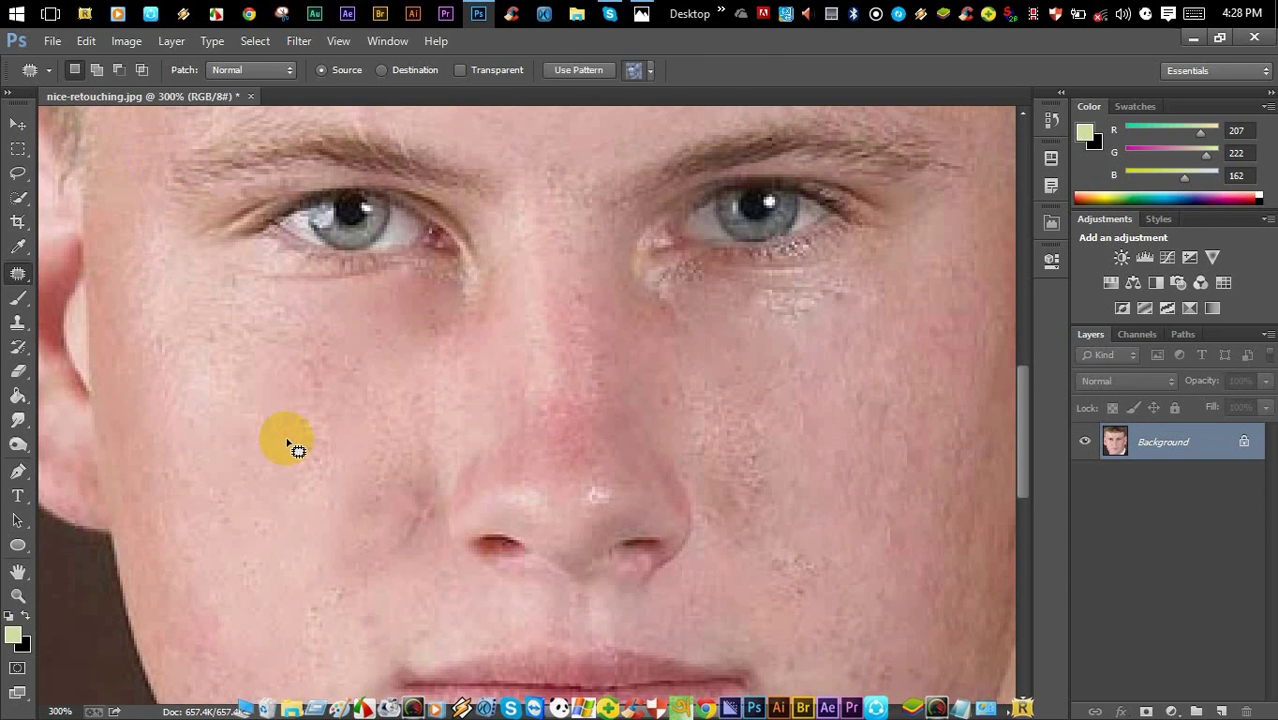
{"action": "scroll", "coordinate": [310, 450], "scroll_direction": "down", "scroll_amount": 9}
{"action": "scroll", "coordinate": [311, 452], "scroll_direction": "down", "scroll_amount": 3}
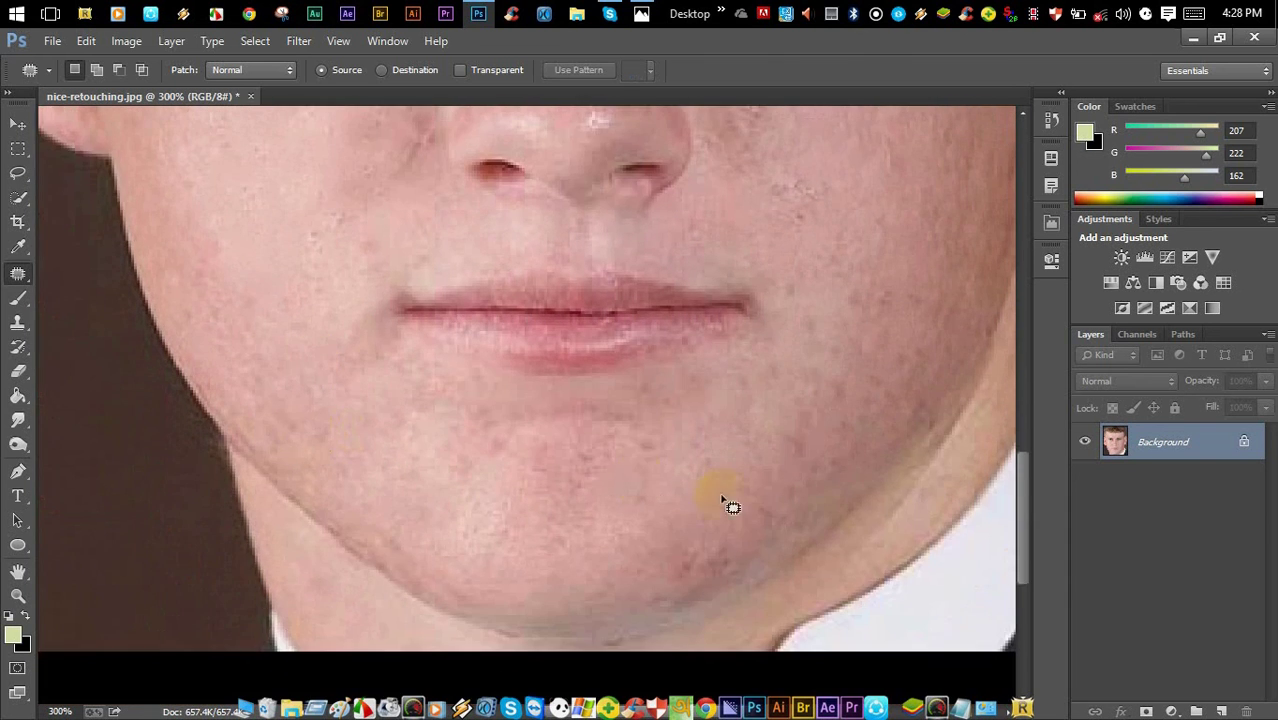
{"action": "left_click_drag", "start_coordinate": [735, 568], "coordinate": [709, 520]}
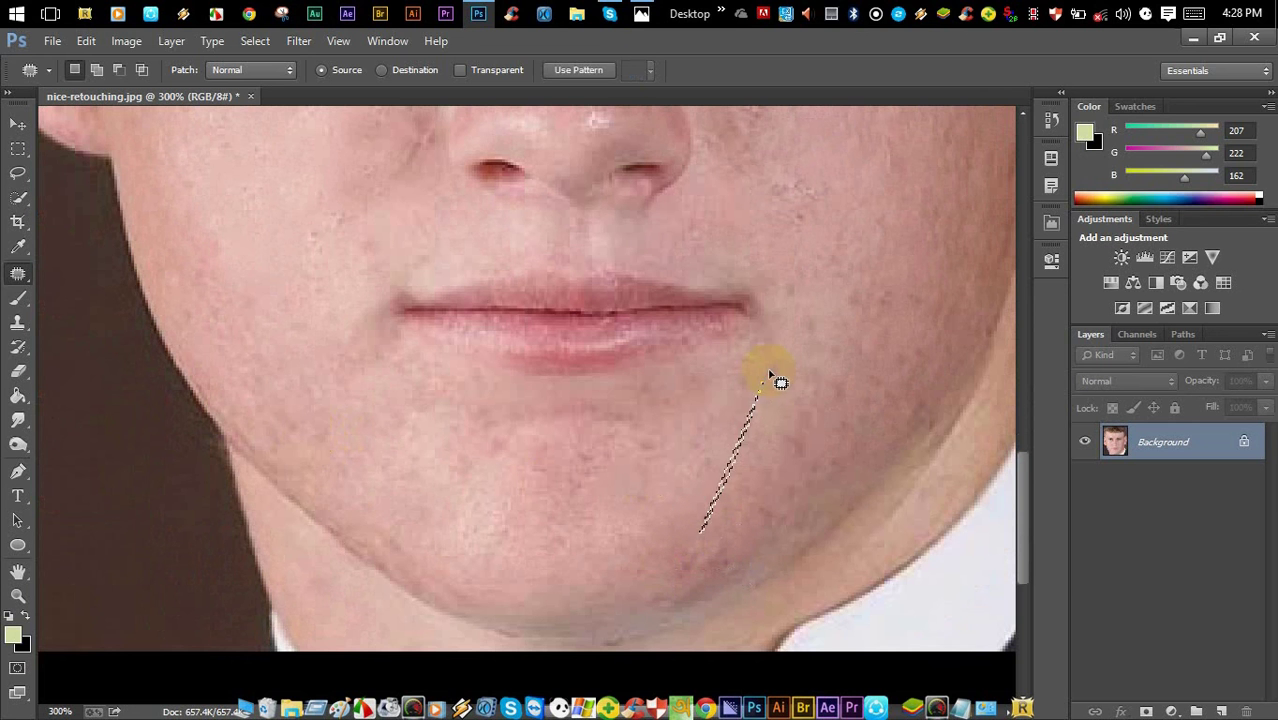
{"action": "left_click", "coordinate": [806, 327]}
{"action": "left_click_drag", "start_coordinate": [845, 241], "coordinate": [838, 236]}
{"action": "mouse_move", "coordinate": [837, 283]}
{"action": "left_mouse_down"}
{"action": "mouse_move", "coordinate": [787, 403]}
{"action": "mouse_move", "coordinate": [830, 364]}
{"action": "left_mouse_up"}
Step: Heal the rough spots on the image-right cheek beside the nose and mouth corner with the Spot Healing Brush
{"action": "left_click", "coordinate": [26, 260]}
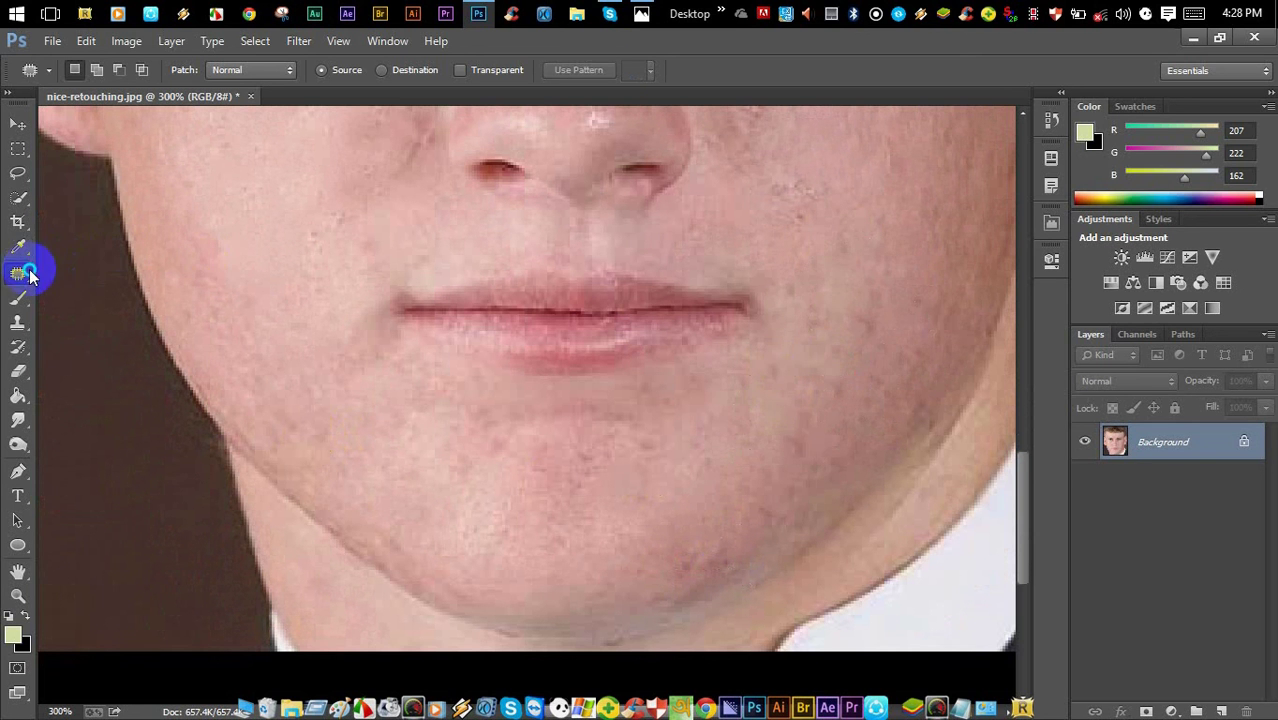
{"action": "left_click", "coordinate": [92, 270]}
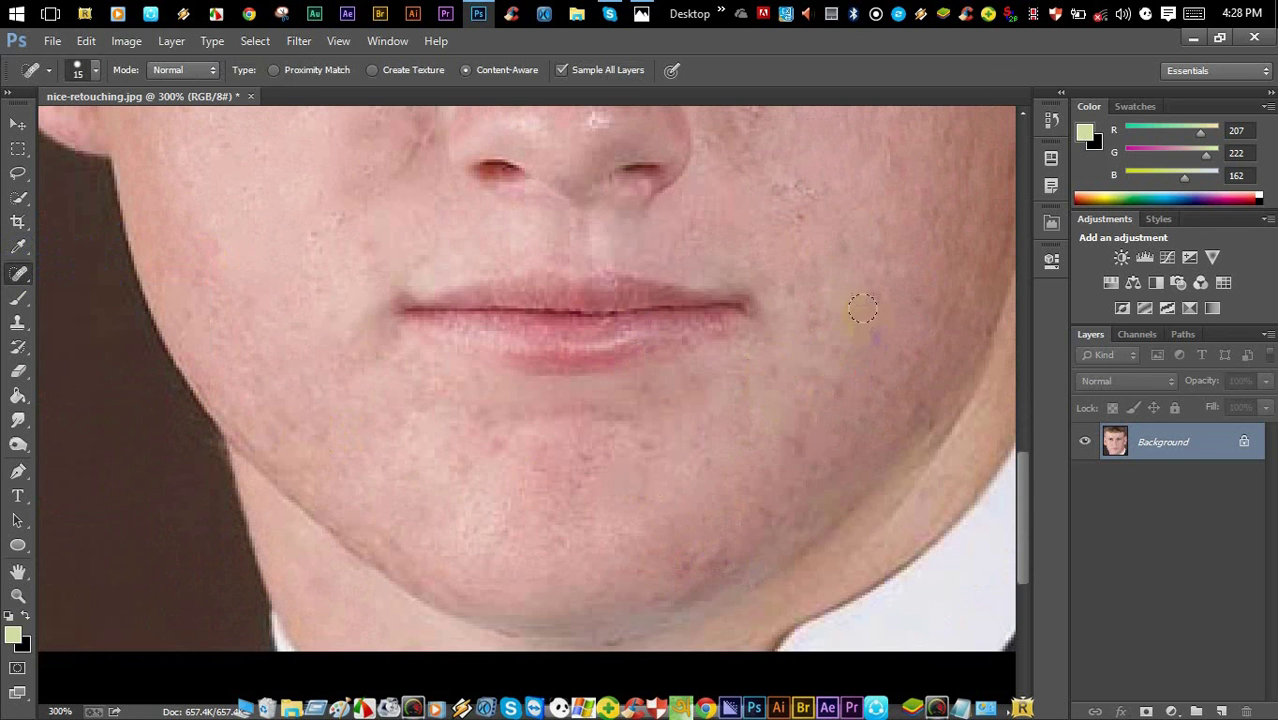
{"action": "left_click", "coordinate": [788, 452]}
{"action": "scroll", "coordinate": [830, 400], "scroll_direction": "up", "scroll_amount": 5}
{"action": "left_click", "coordinate": [713, 291]}
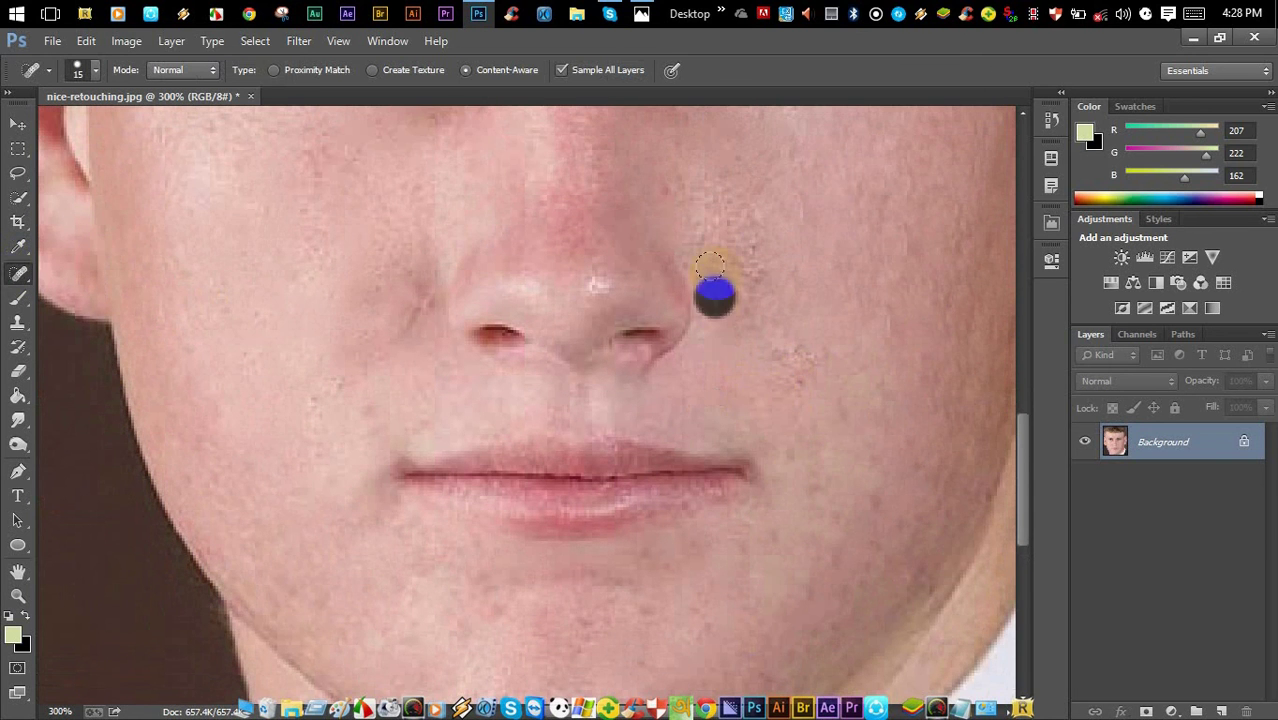
{"action": "left_click", "coordinate": [722, 214]}
{"action": "left_click", "coordinate": [747, 268]}
{"action": "left_click", "coordinate": [746, 242]}
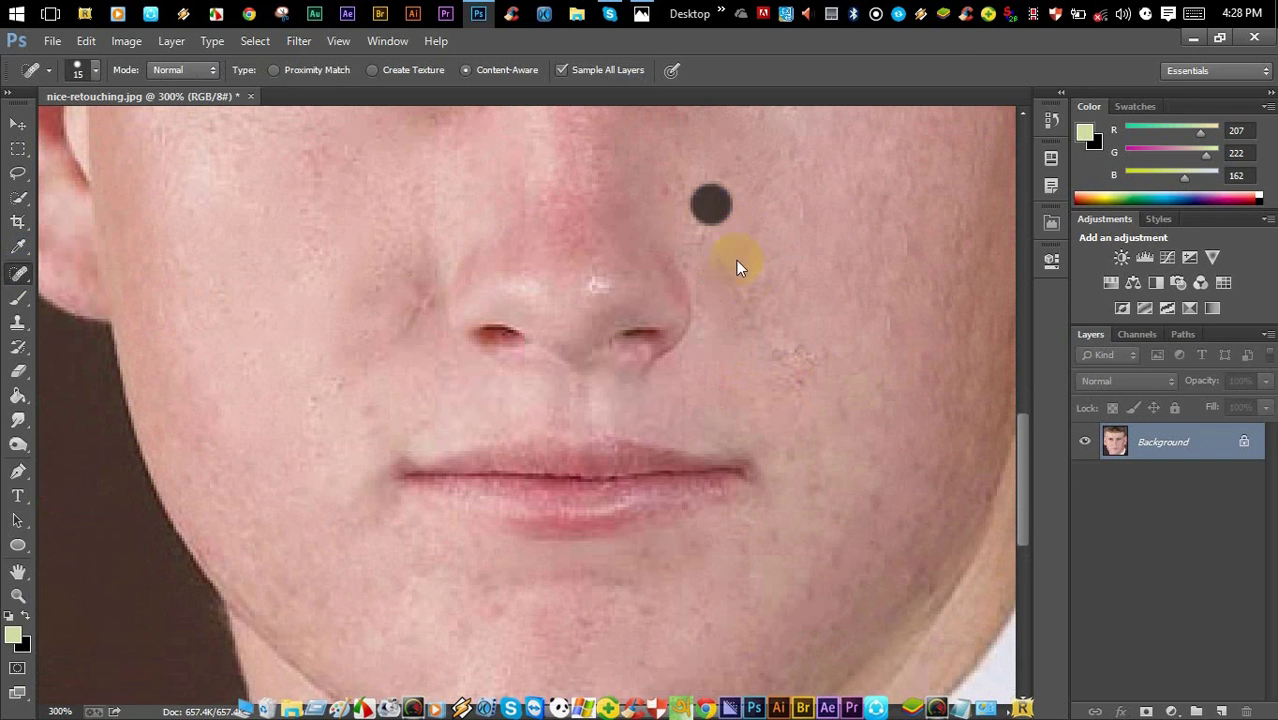
{"action": "left_click", "coordinate": [765, 357]}
{"action": "left_click", "coordinate": [790, 362]}
{"action": "left_click", "coordinate": [807, 340]}
Step: Spot-heal the flaky, uneven skin under the image-right eye and on the upper cheek below it
{"action": "scroll", "coordinate": [828, 287], "scroll_direction": "up", "scroll_amount": 3}
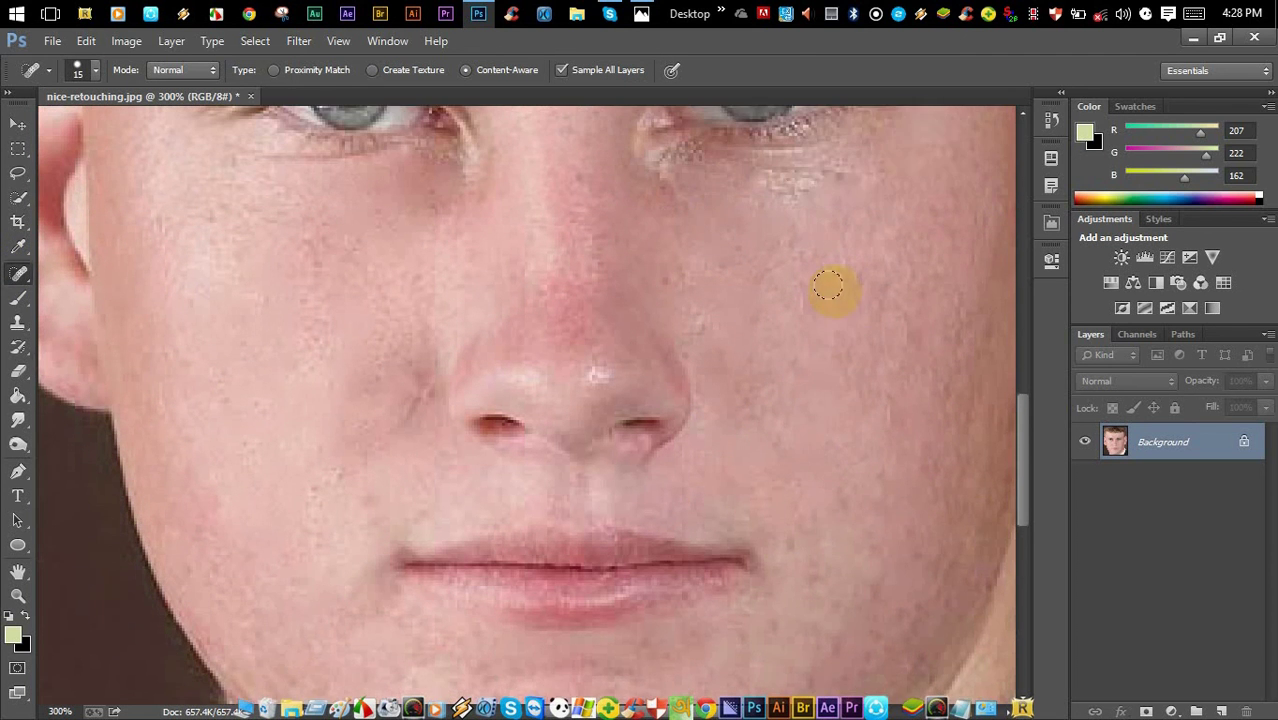
{"action": "scroll", "coordinate": [828, 287], "scroll_direction": "up", "scroll_amount": 3}
{"action": "left_click", "coordinate": [814, 268]}
{"action": "left_click", "coordinate": [871, 251]}
{"action": "left_click", "coordinate": [772, 276]}
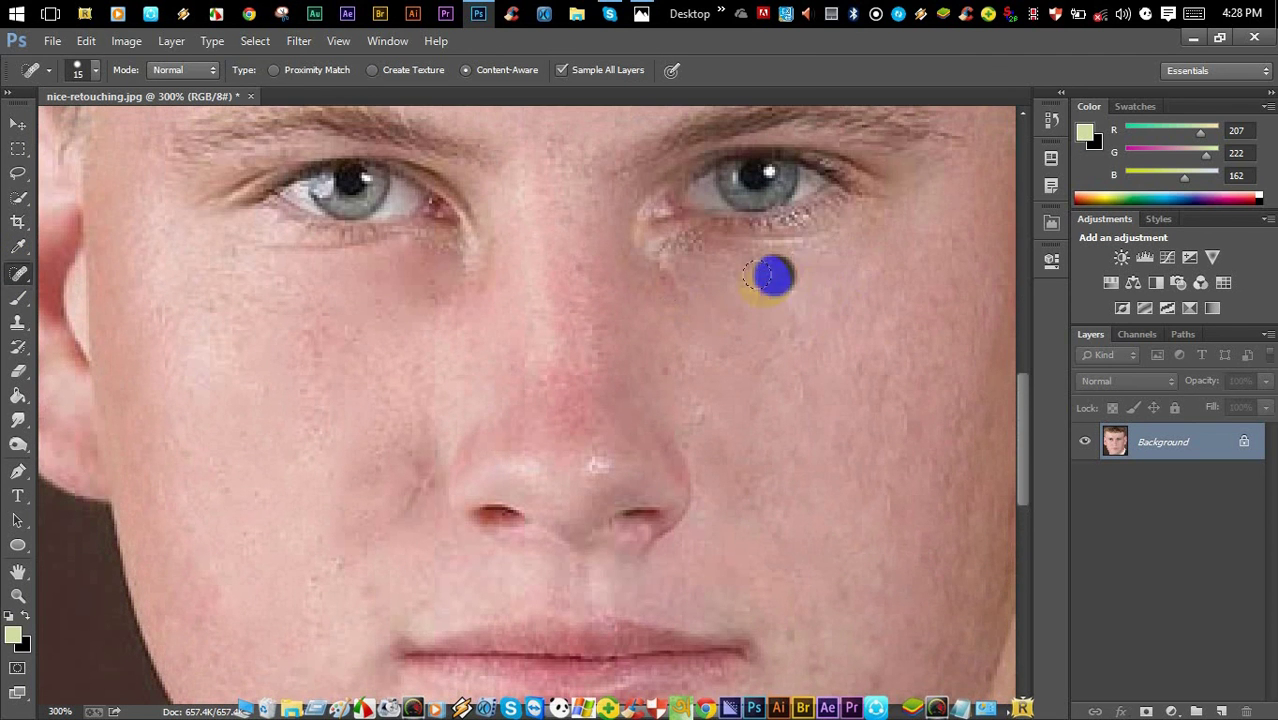
{"action": "left_click_drag", "start_coordinate": [770, 276], "coordinate": [825, 305]}
Step: Spot-heal the small marks on the image-left cheek below the eye
{"action": "scroll", "coordinate": [260, 440], "scroll_direction": "up", "scroll_amount": 3}
{"action": "left_click", "coordinate": [323, 424]}
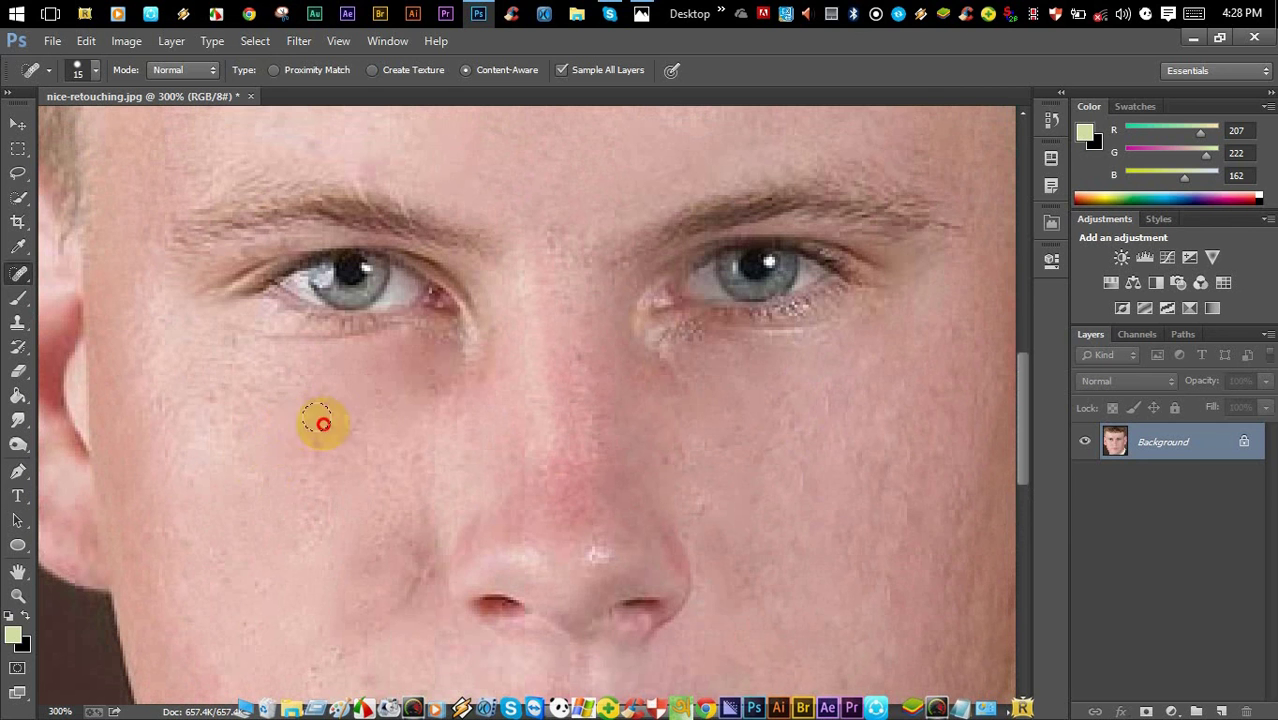
{"action": "left_click", "coordinate": [271, 391]}
{"action": "left_click", "coordinate": [188, 400]}
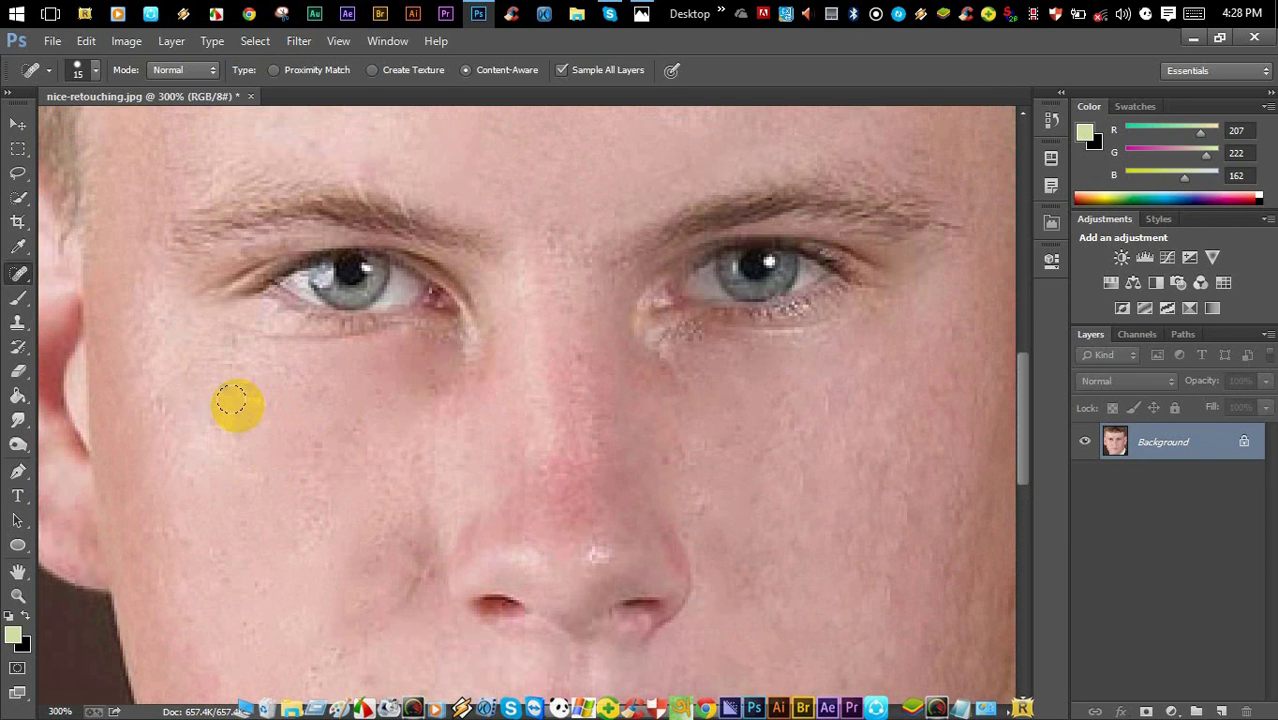
Step: Smooth the middle of the forehead with long horizontal Spot Healing Brush strokes
{"action": "scroll", "coordinate": [345, 442], "scroll_direction": "up", "scroll_amount": 10}
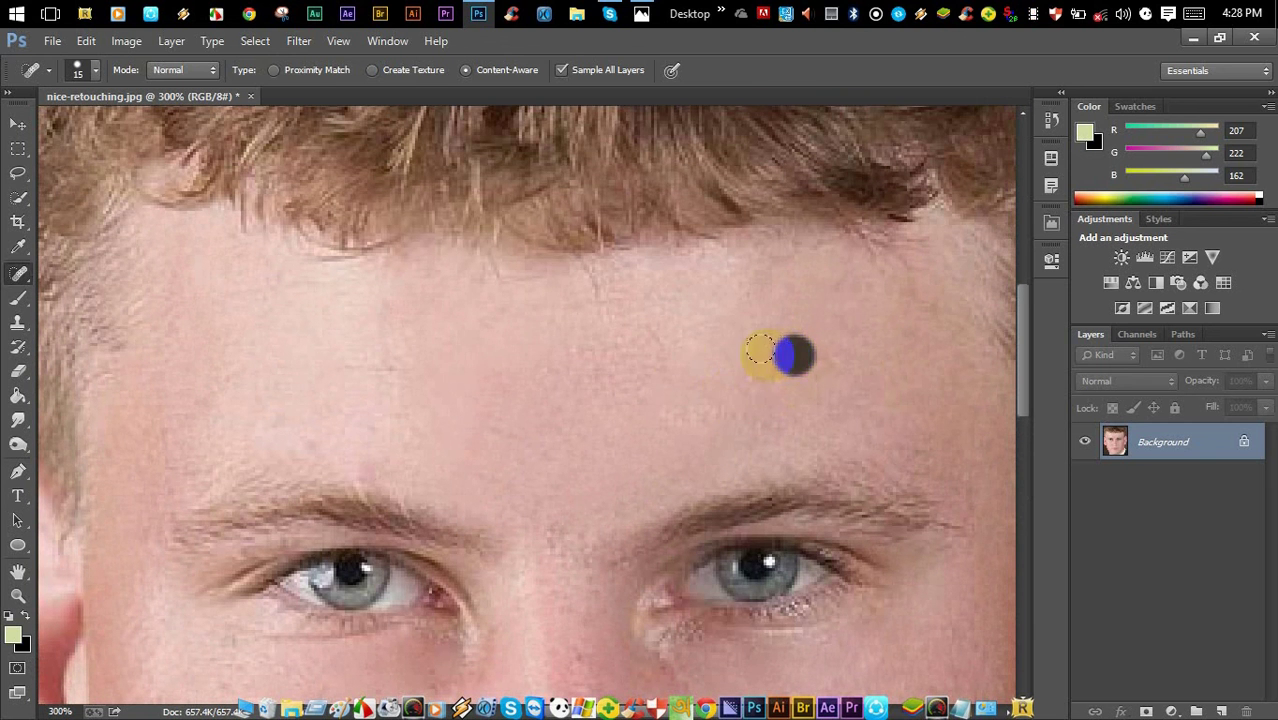
{"action": "left_click_drag", "start_coordinate": [759, 350], "coordinate": [590, 357]}
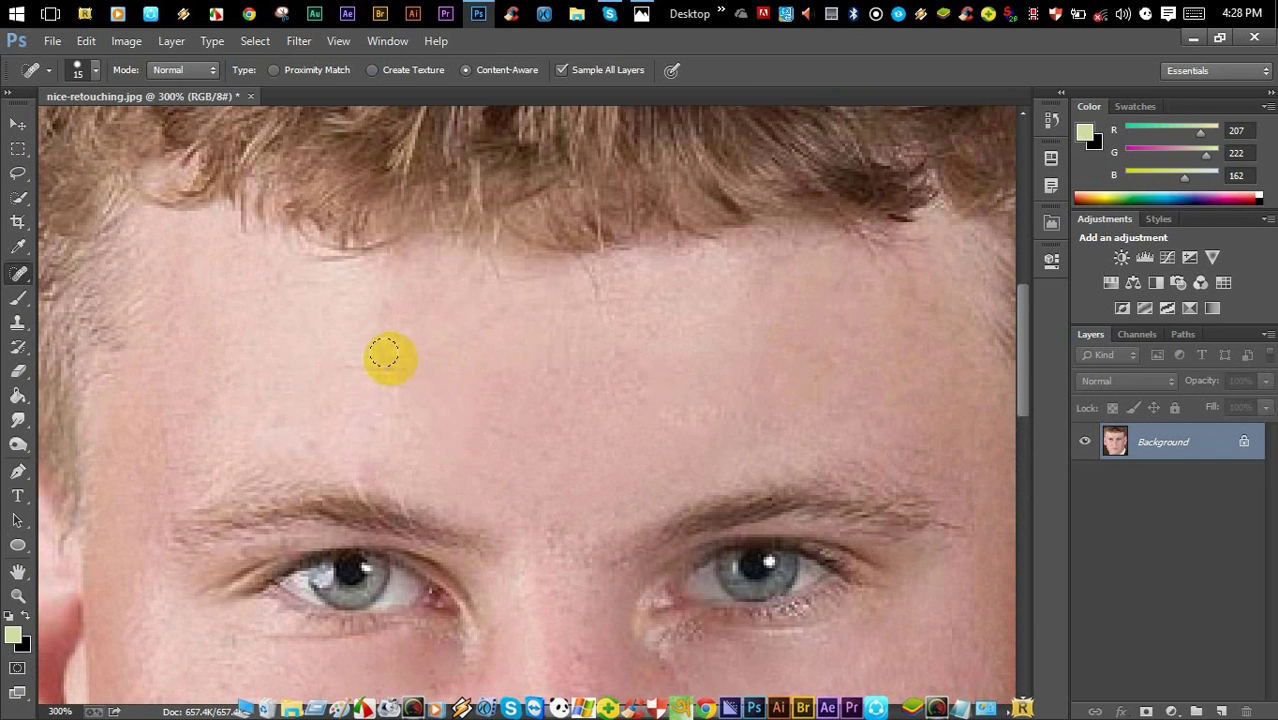
{"action": "left_click_drag", "start_coordinate": [355, 337], "coordinate": [605, 340]}
{"action": "mouse_move", "coordinate": [451, 392]}
{"action": "left_mouse_down"}
{"action": "mouse_move", "coordinate": [659, 399]}
{"action": "mouse_move", "coordinate": [662, 410]}
{"action": "left_mouse_up"}
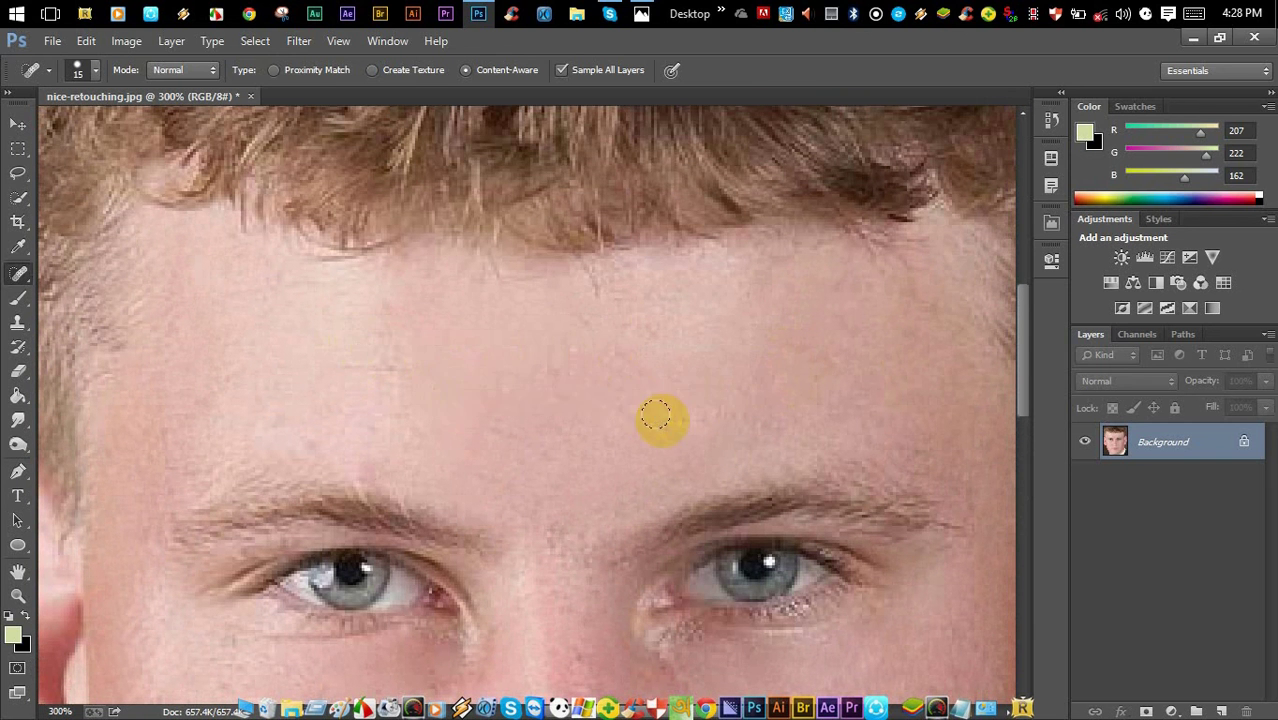
Step: Heal the outer part of the upper image-right cheek with vertical Spot Healing Brush strokes
{"action": "scroll", "coordinate": [665, 440], "scroll_direction": "down", "scroll_amount": 5}
{"action": "scroll", "coordinate": [669, 467], "scroll_direction": "down", "scroll_amount": 1}
{"action": "left_click_drag", "start_coordinate": [865, 350], "coordinate": [865, 515]}
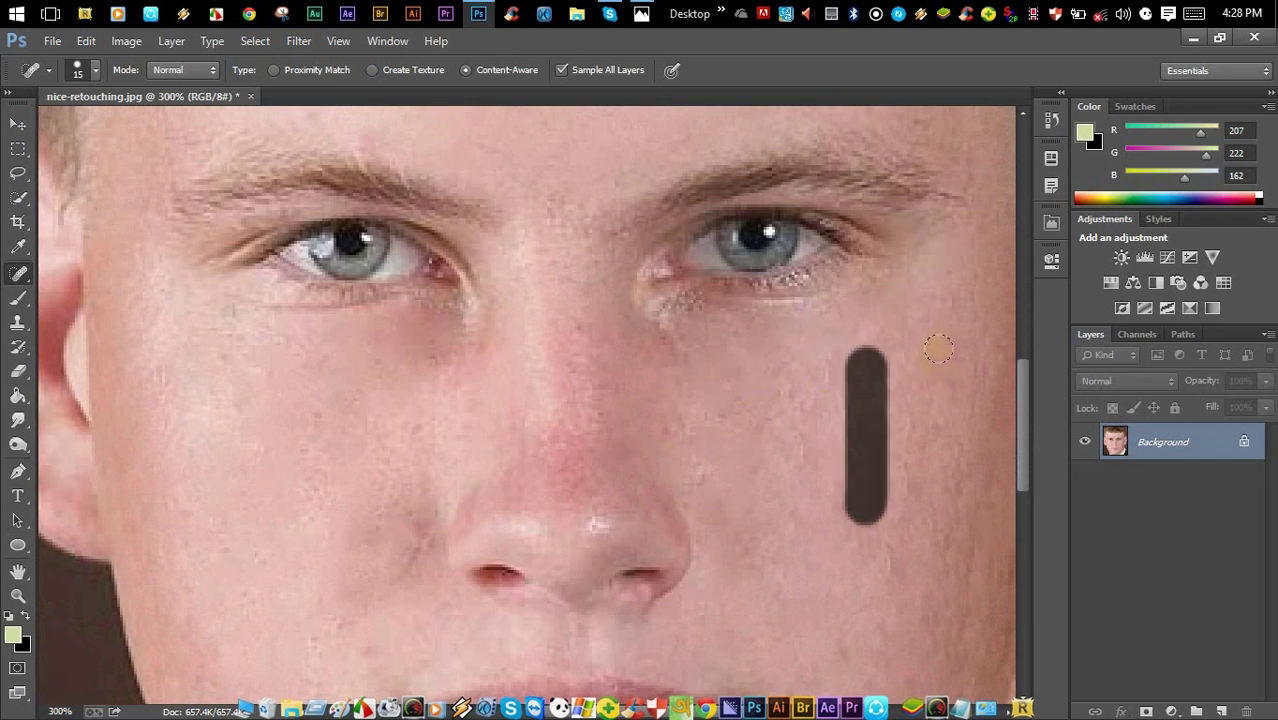
{"action": "left_click_drag", "start_coordinate": [945, 390], "coordinate": [906, 535]}
{"action": "left_click_drag", "start_coordinate": [902, 436], "coordinate": [908, 530]}
Step: Brush over the spotted skin from the outer image-right cheek down to beside the mouth with the Spot Healing Brush
{"action": "scroll", "coordinate": [910, 480], "scroll_direction": "down", "scroll_amount": 4}
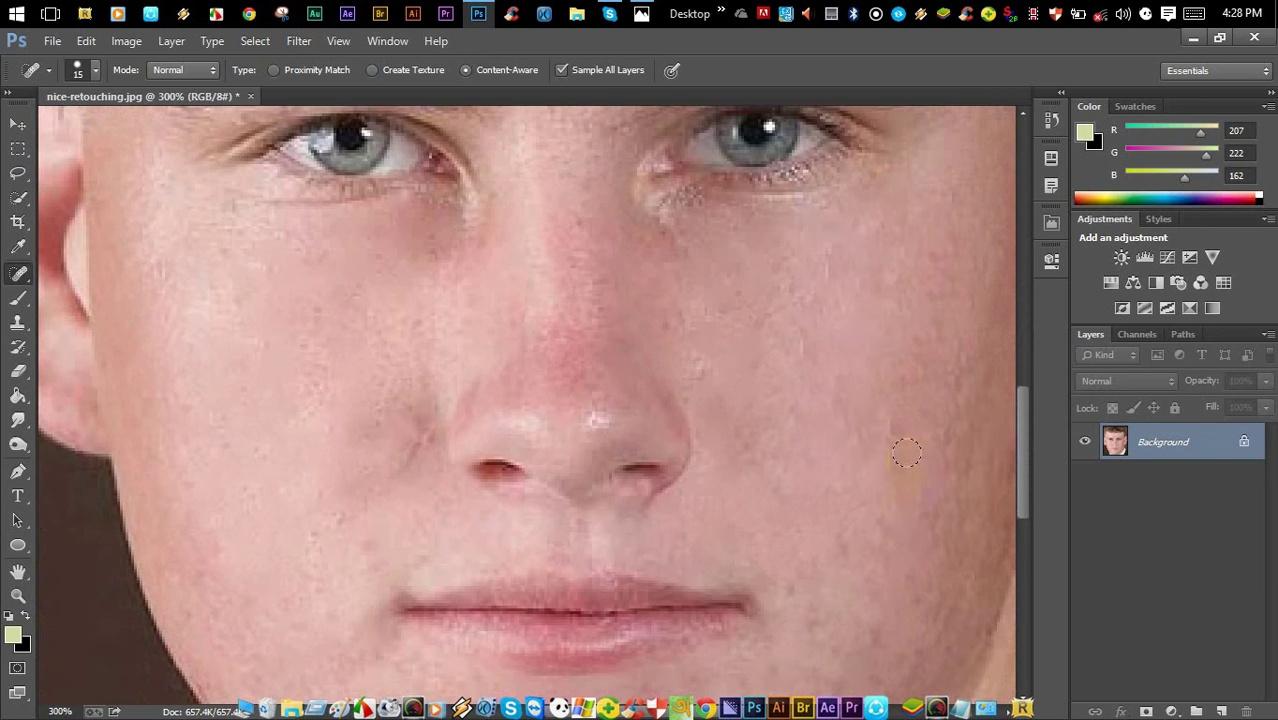
{"action": "left_click_drag", "start_coordinate": [948, 320], "coordinate": [895, 455]}
{"action": "mouse_move", "coordinate": [863, 350]}
{"action": "left_mouse_down"}
{"action": "mouse_move", "coordinate": [868, 457]}
{"action": "mouse_move", "coordinate": [850, 543]}
{"action": "left_mouse_up"}
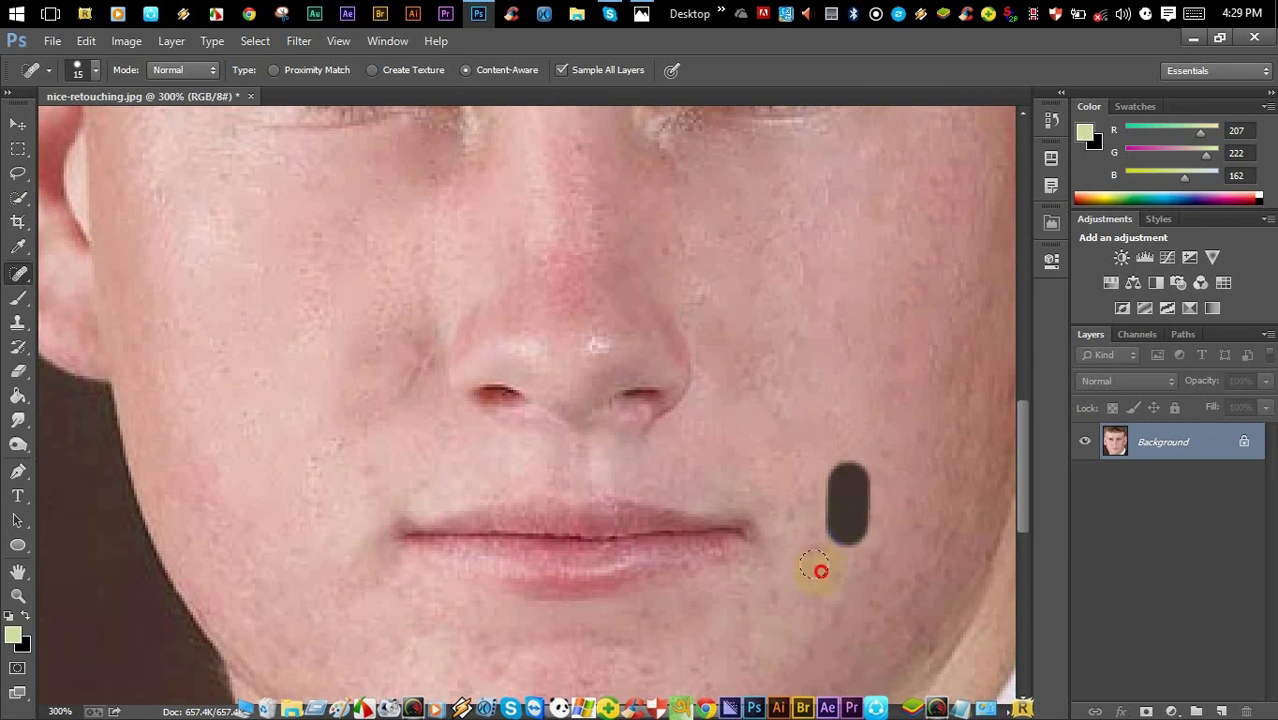
{"action": "left_click", "coordinate": [873, 551]}
Step: Heal the spotted skin on the chin below the lower lip with a horizontal Spot Healing Brush stroke
{"action": "scroll", "coordinate": [603, 578], "scroll_direction": "down", "scroll_amount": 2}
{"action": "scroll", "coordinate": [603, 578], "scroll_direction": "down", "scroll_amount": 3}
{"action": "left_click_drag", "start_coordinate": [525, 528], "coordinate": [650, 530]}
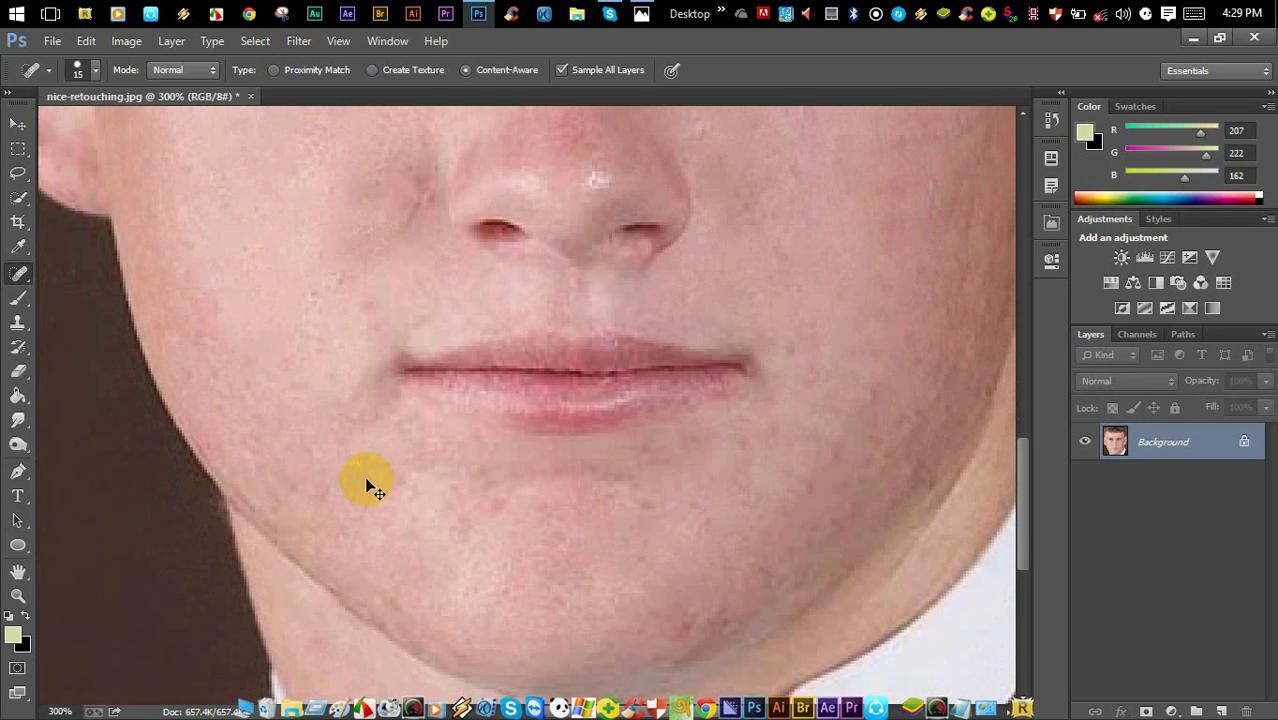
Step: Apply Auto Contrast to the whole portrait, viewed at 100%
{"action": "key", "text": "ctrl+1"}
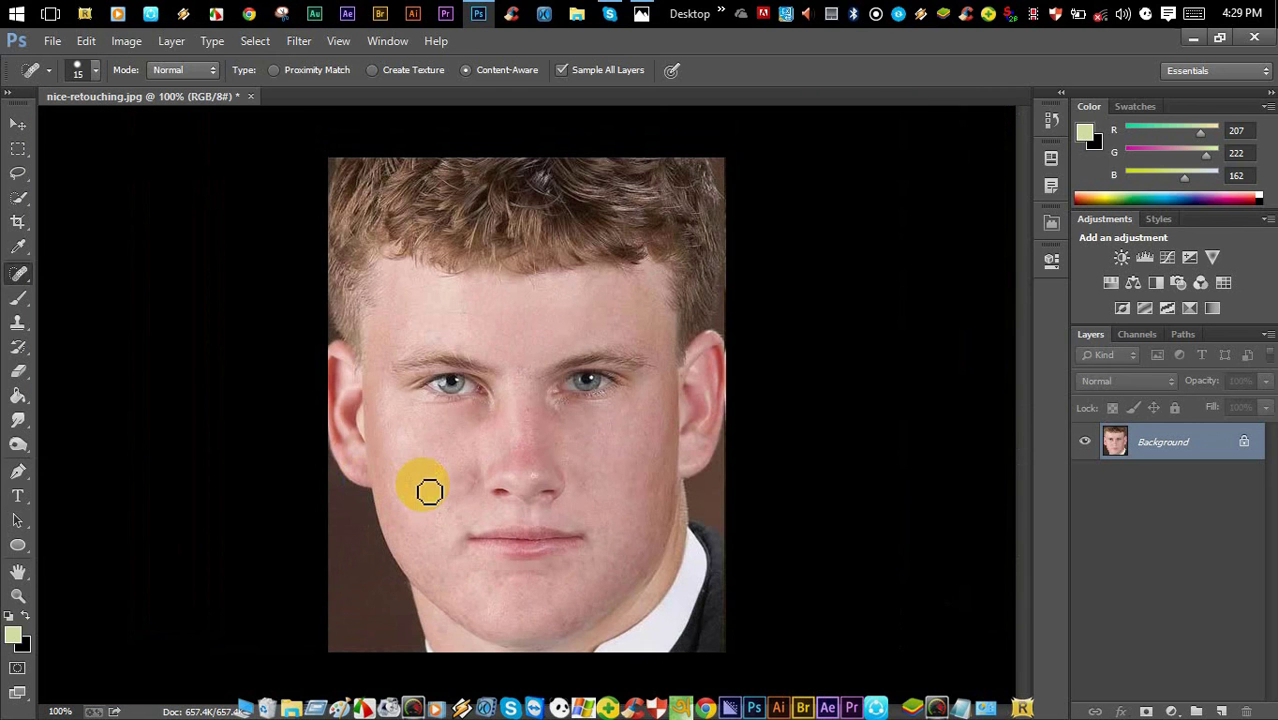
{"action": "left_click", "coordinate": [166, 41]}
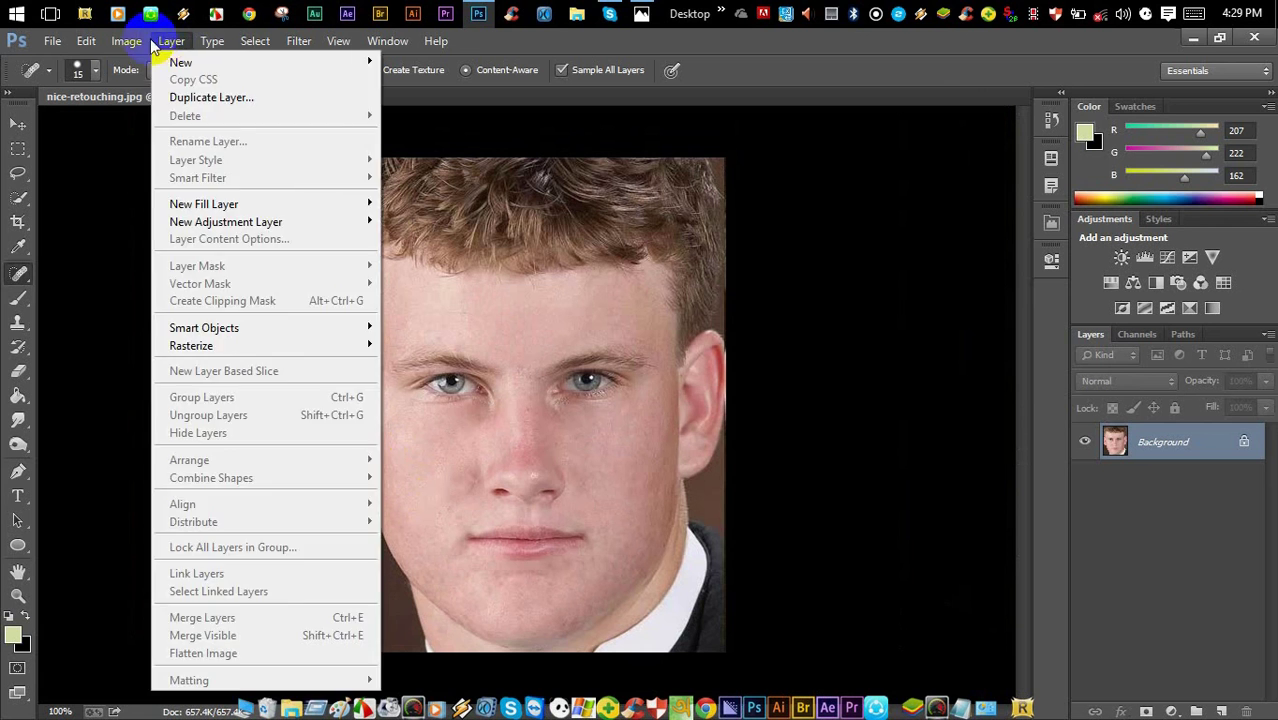
{"action": "left_click", "coordinate": [128, 44]}
{"action": "left_click", "coordinate": [128, 44]}
{"action": "mouse_move", "coordinate": [230, 88]}
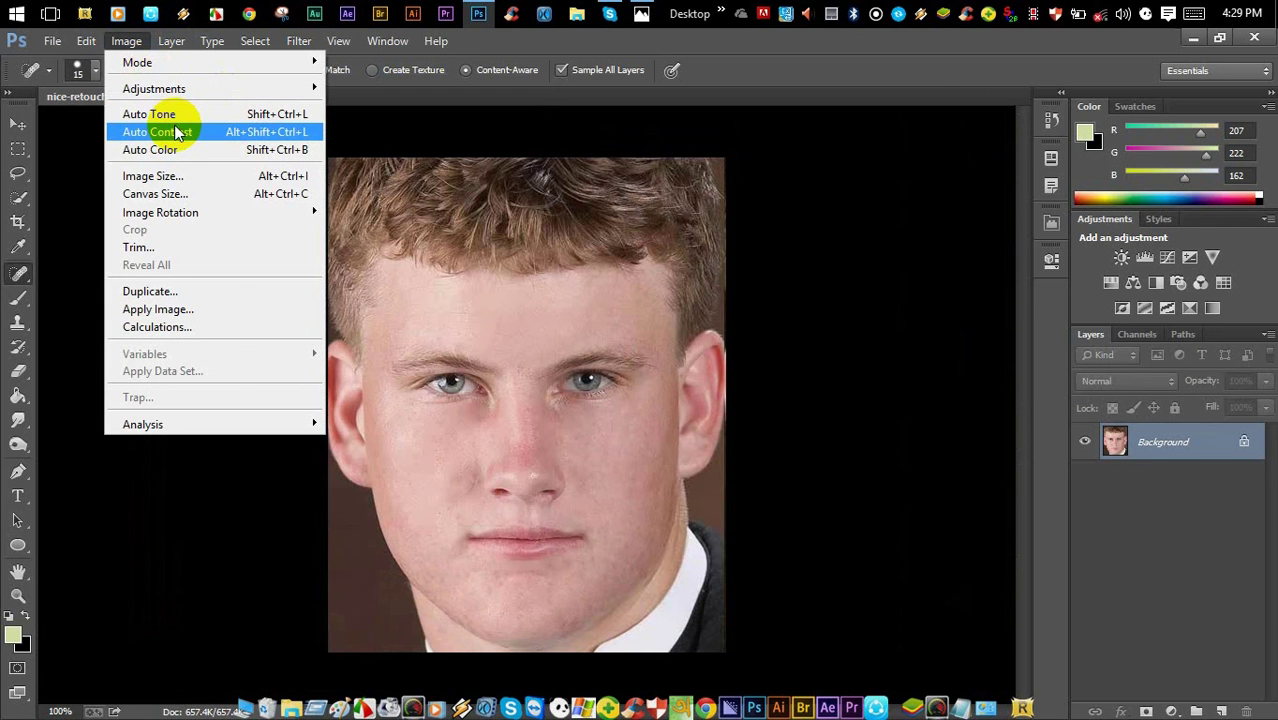
{"action": "left_click", "coordinate": [176, 133]}
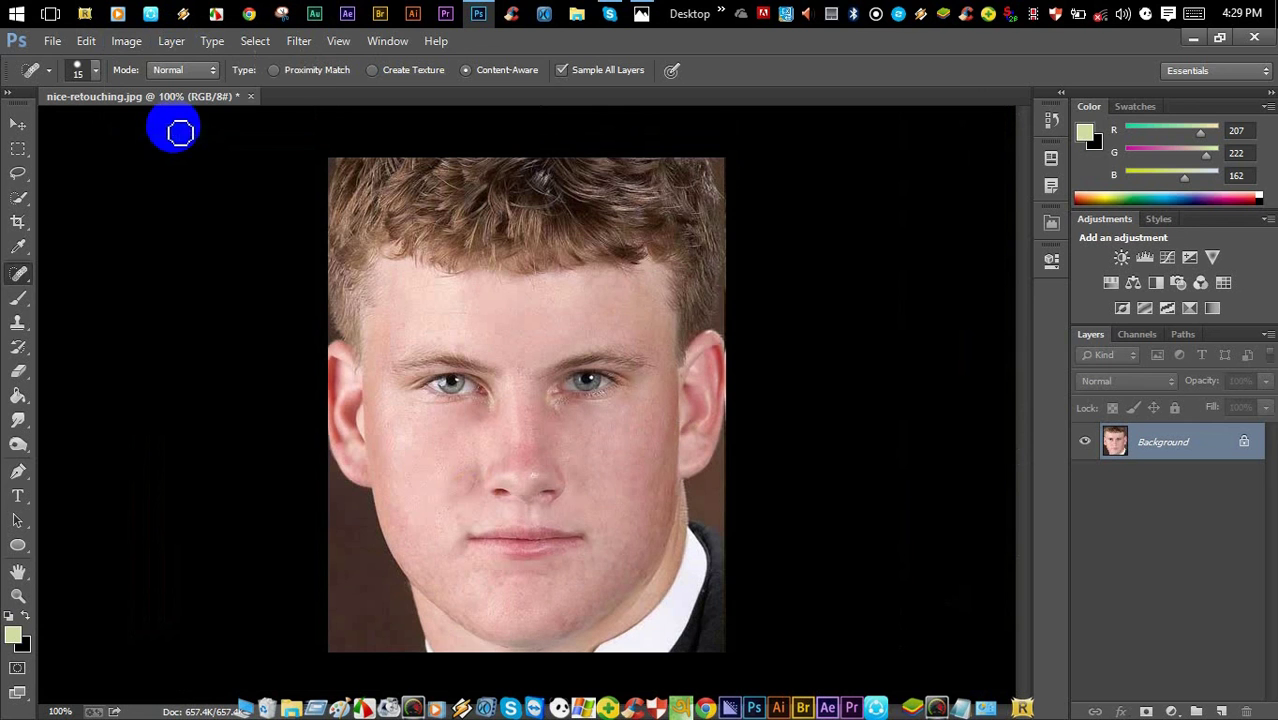
Step: Examine the retouched portrait close up and zoomed out, checking the hair, forehead and overall skin
{"action": "left_click", "coordinate": [548, 237]}
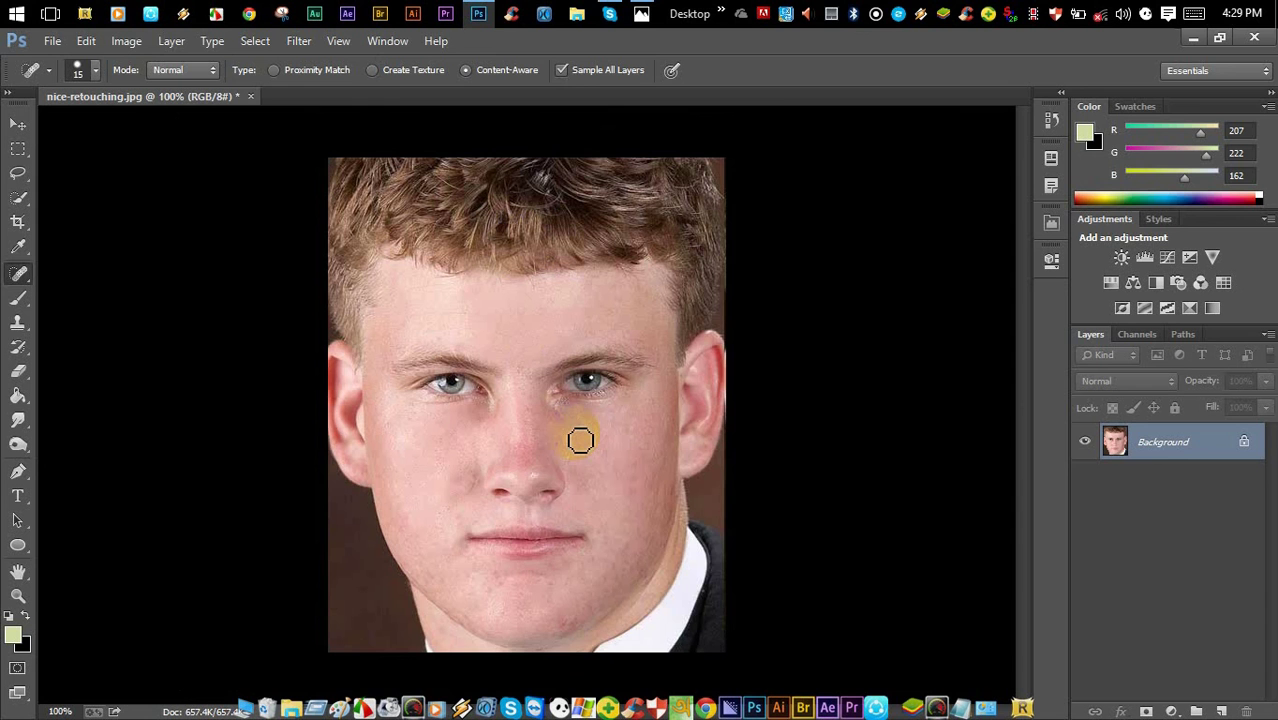
{"action": "key", "text": "ctrl+plus"}
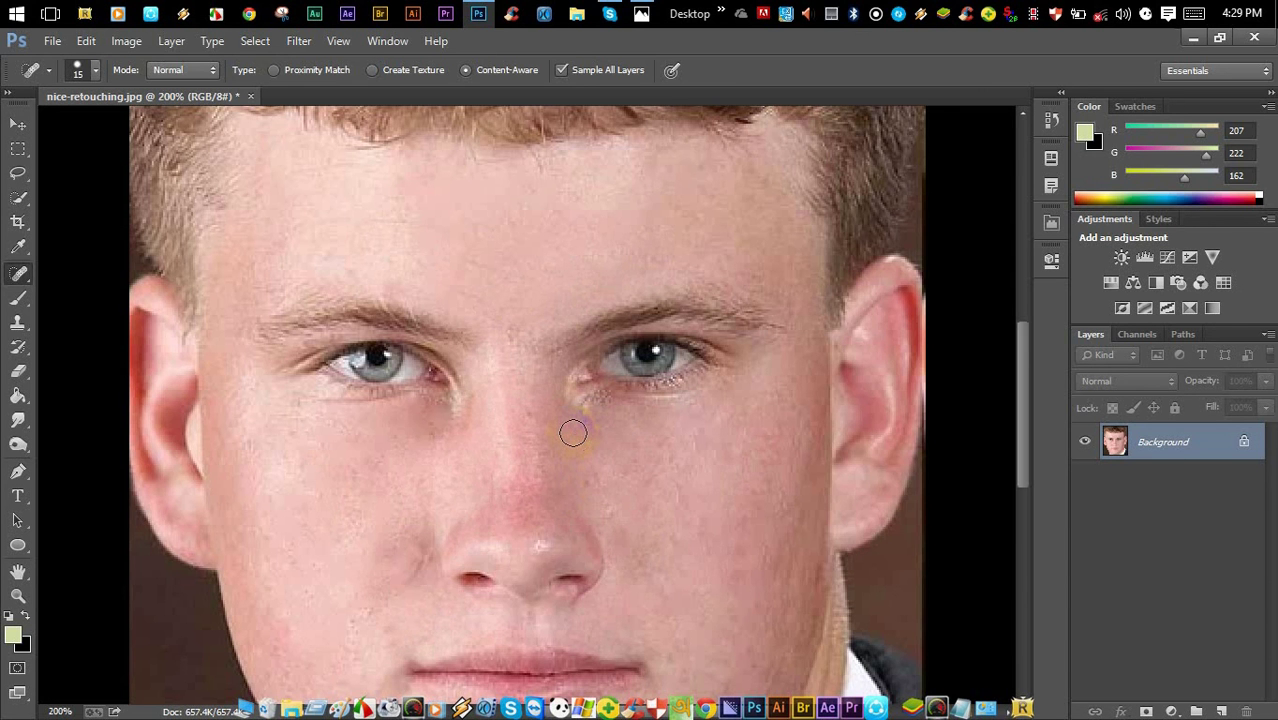
{"action": "key", "text": "ctrl+minus"}
{"action": "key", "text": "ctrl+minus"}
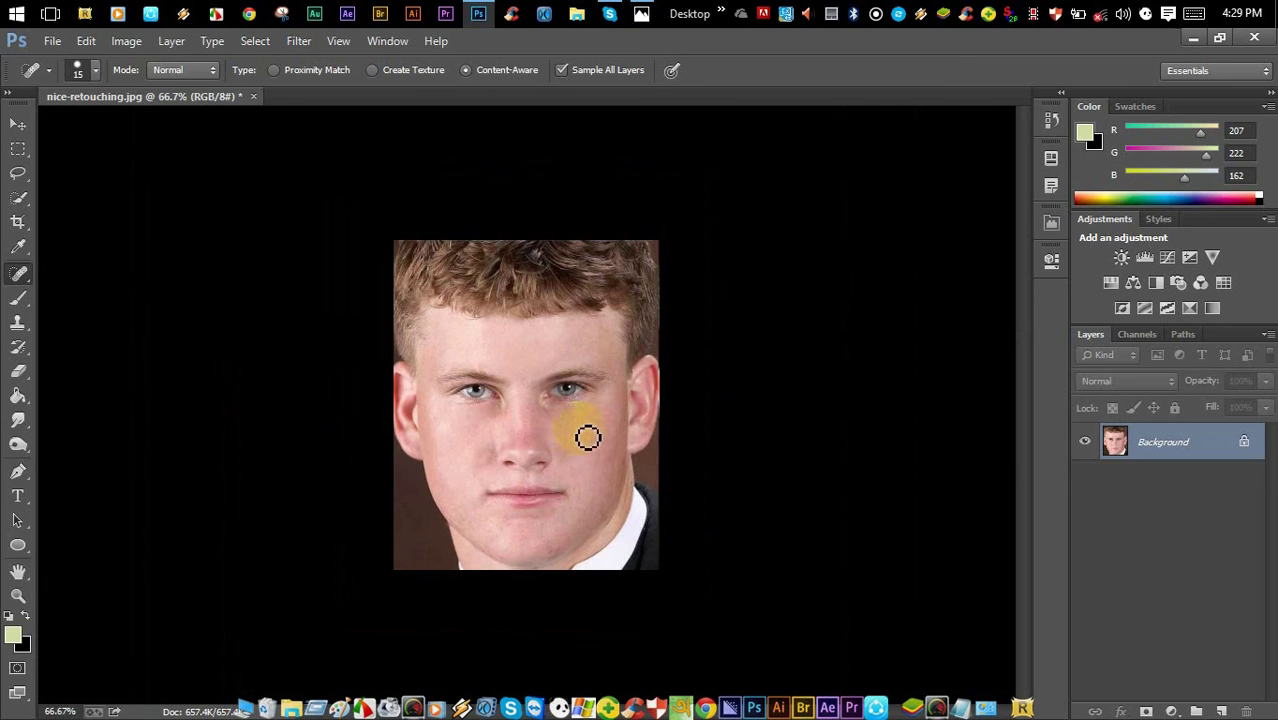
{"action": "left_click_drag", "start_coordinate": [510, 275], "coordinate": [540, 292]}
{"action": "left_click", "coordinate": [516, 362]}
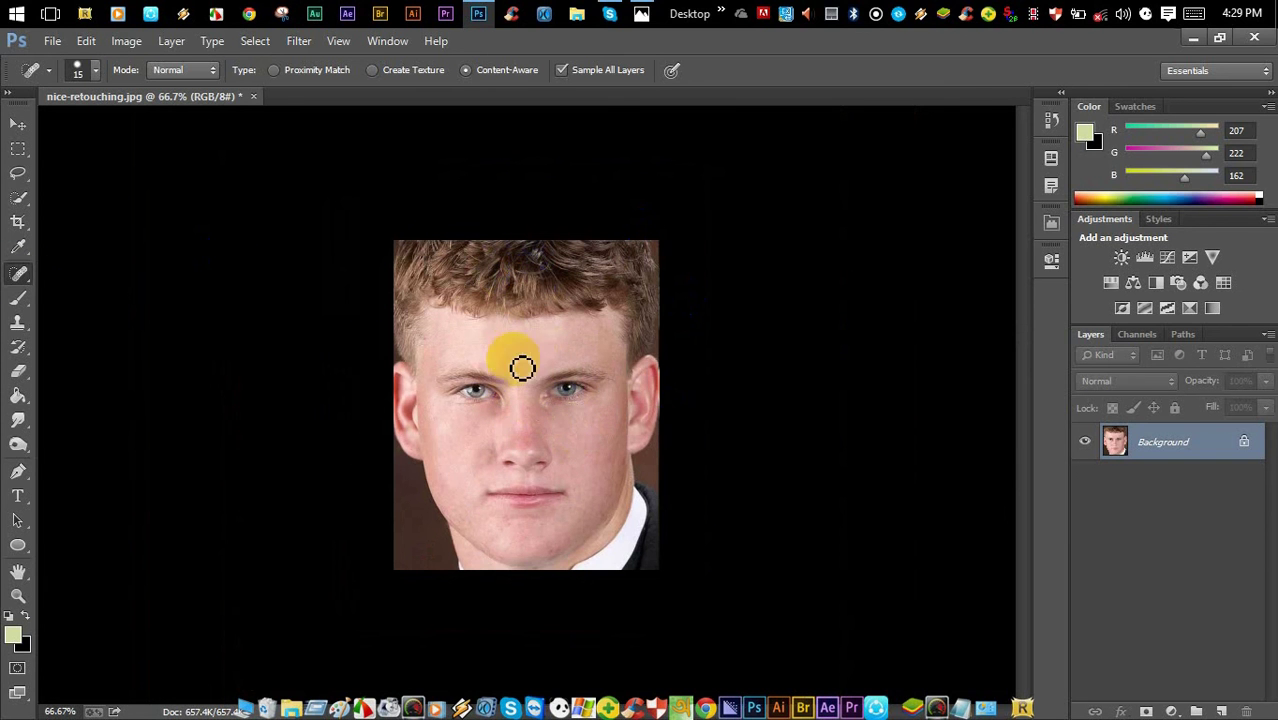
{"action": "left_click", "coordinate": [520, 346]}
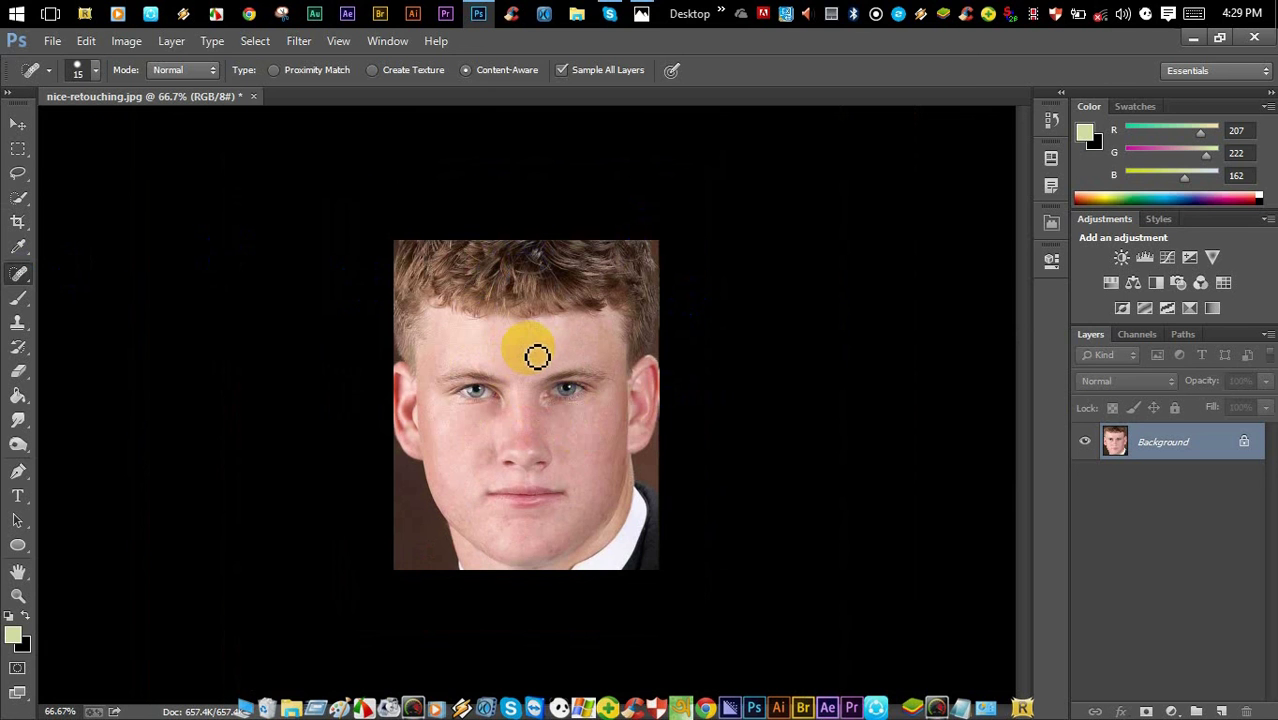